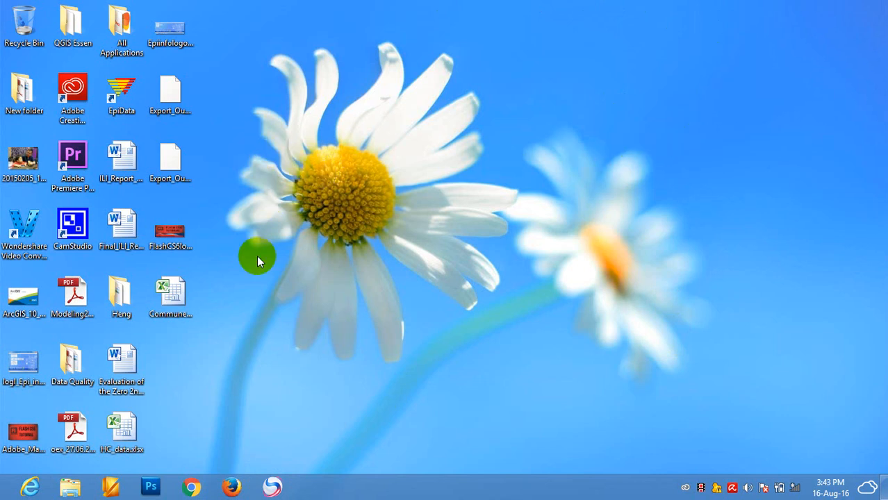
# Launch Epi Info 7 from the All Applications folder on the desktop and maximize its main window
pyautogui.doubleClick(119, 26)
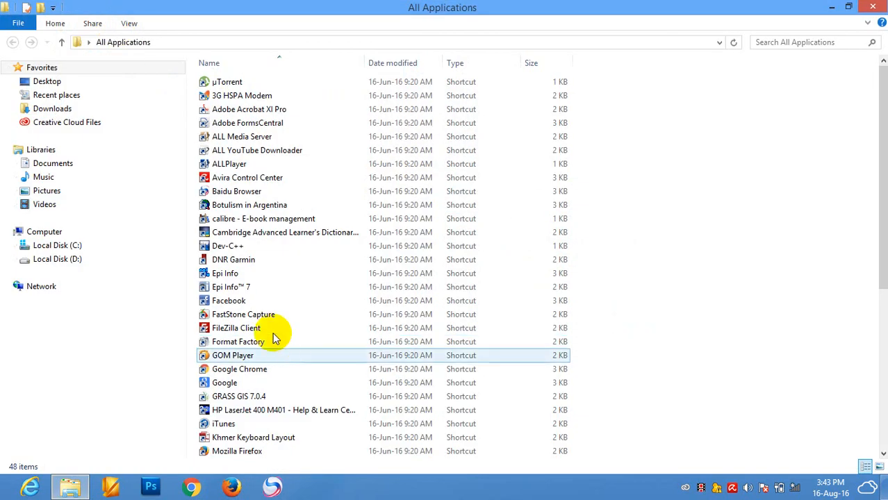
pyautogui.doubleClick(225, 287)
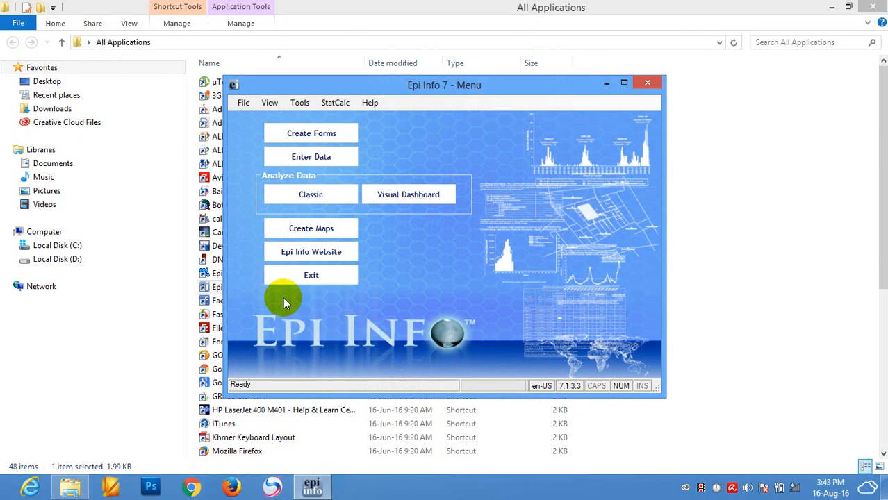
pyautogui.click(624, 83)
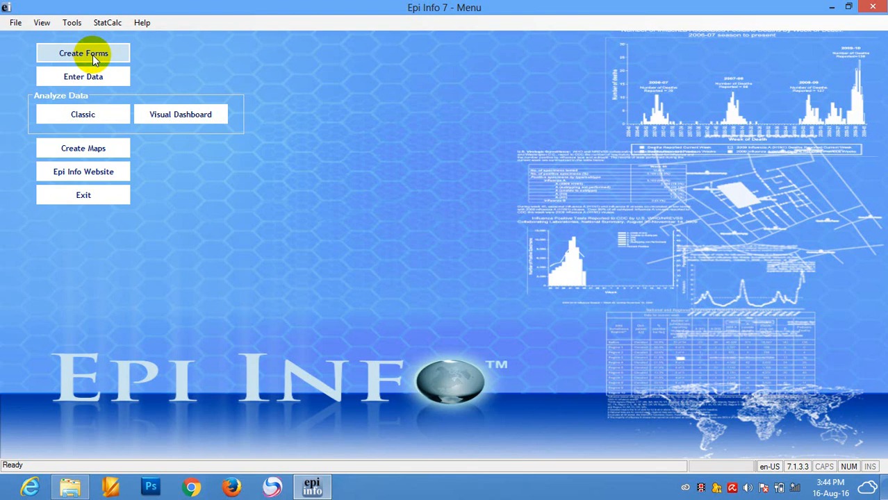
pyautogui.click(73, 23)
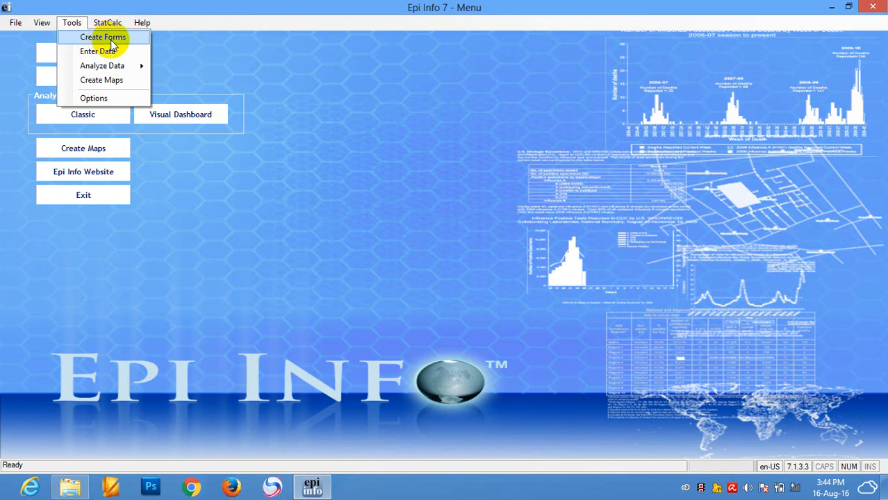
pyautogui.click(359, 87)
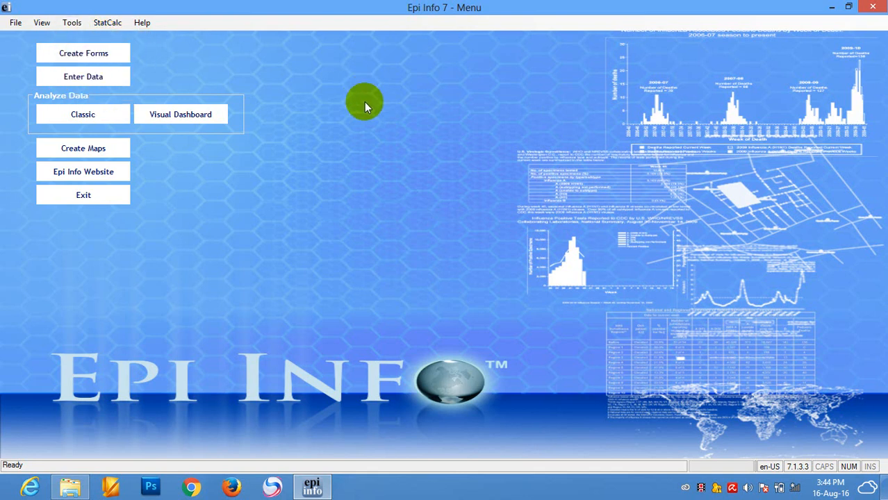
# Open the form designer and start a new project, continuing past the exception error
pyautogui.click(96, 55)
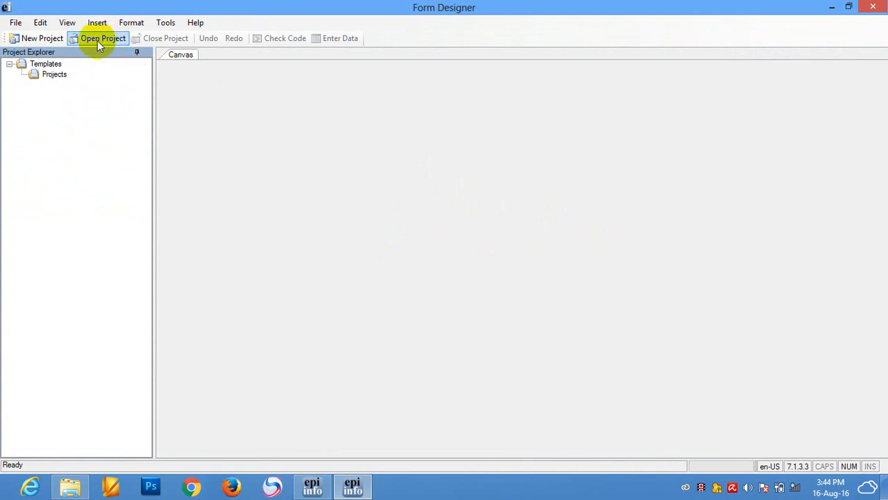
pyautogui.click(39, 42)
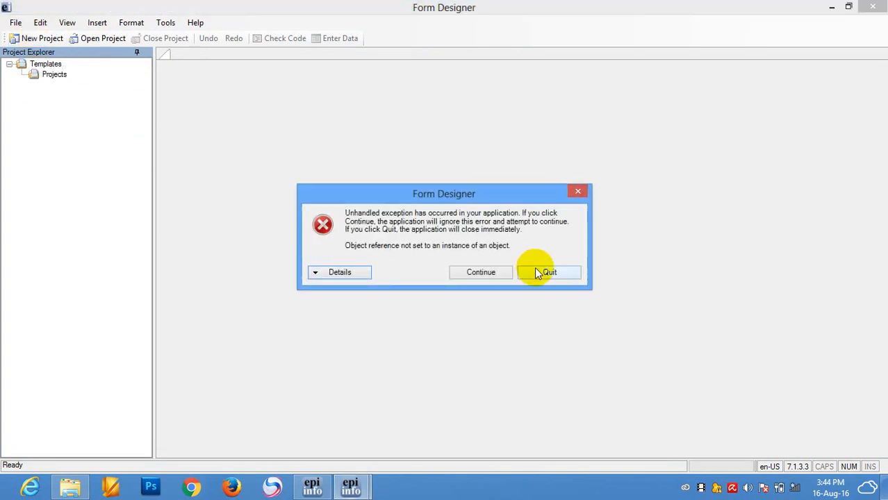
pyautogui.click(472, 270)
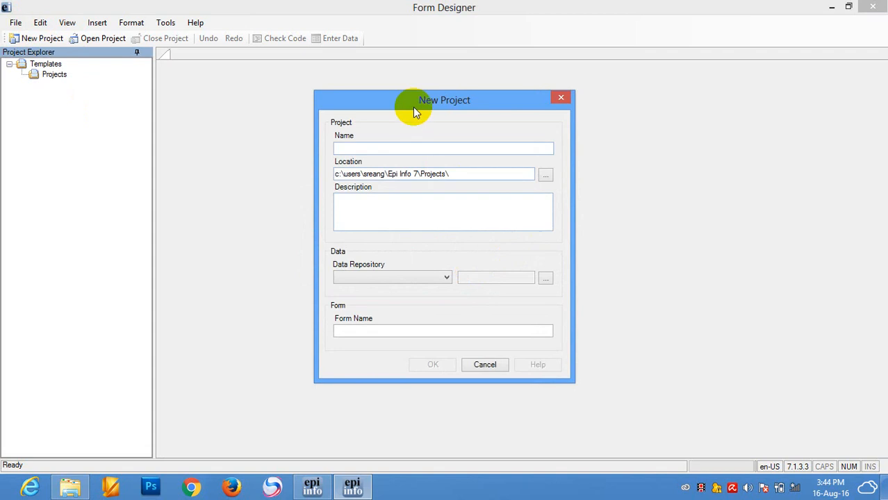
# Create the project foodpoisoning with a Microsoft Access 2002-2003 (.mdb) data repository and a form named poisoning
pyautogui.moveTo(412, 102); pyautogui.dragTo(387, 98)
pyautogui.click(375, 144)
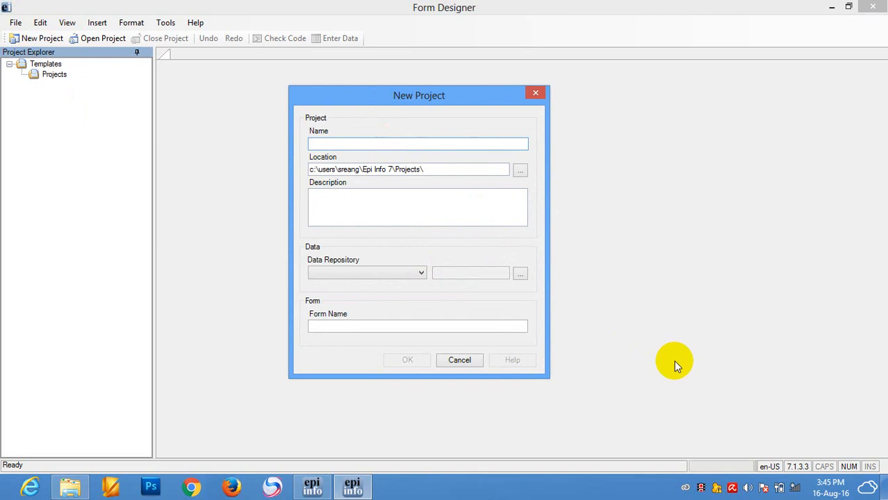
pyautogui.write('foodpoisoning')
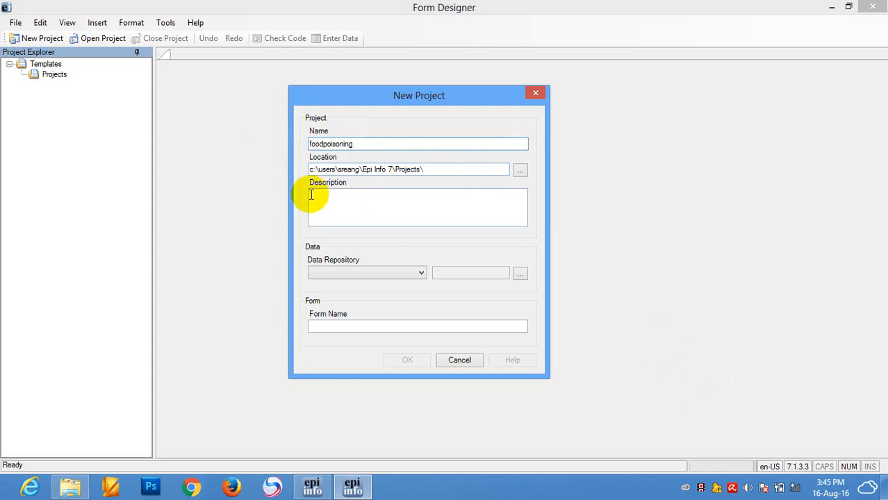
pyautogui.click(347, 213)
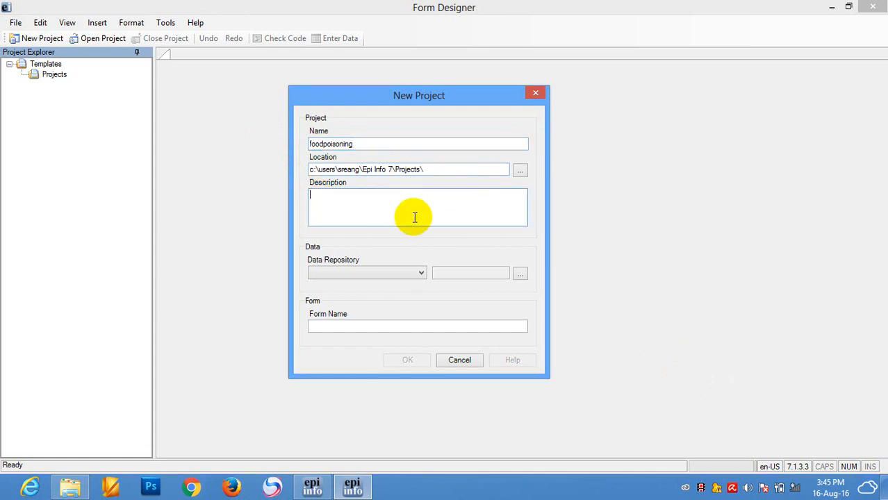
pyautogui.click(422, 272)
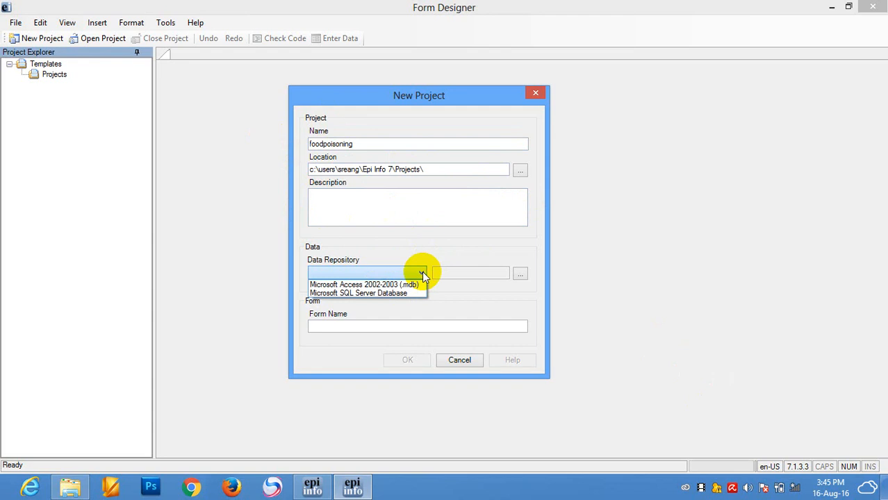
pyautogui.click(374, 285)
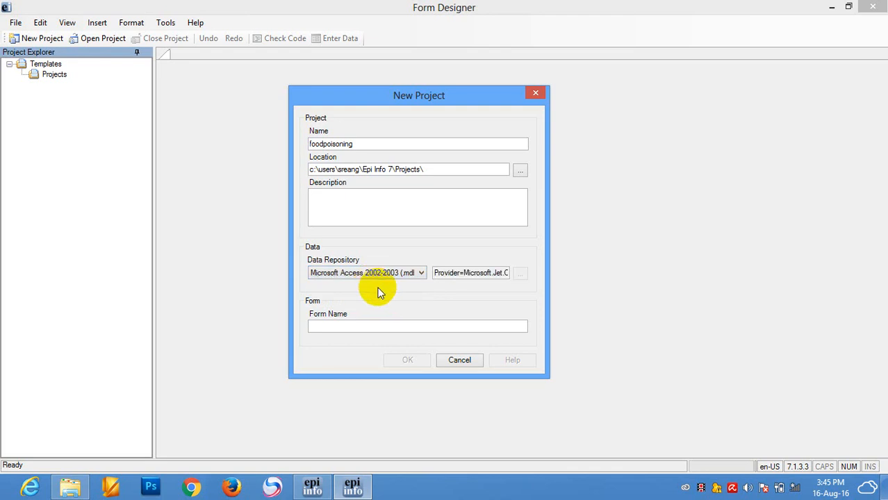
pyautogui.click(354, 328)
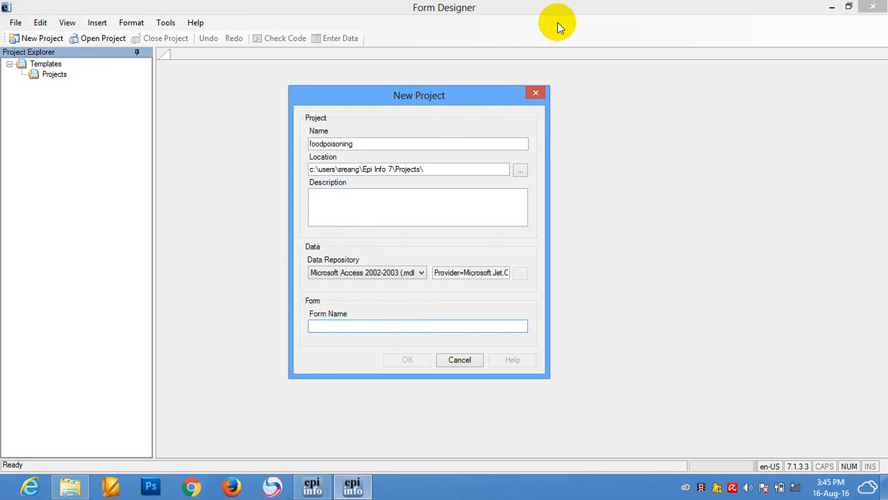
pyautogui.write('p')
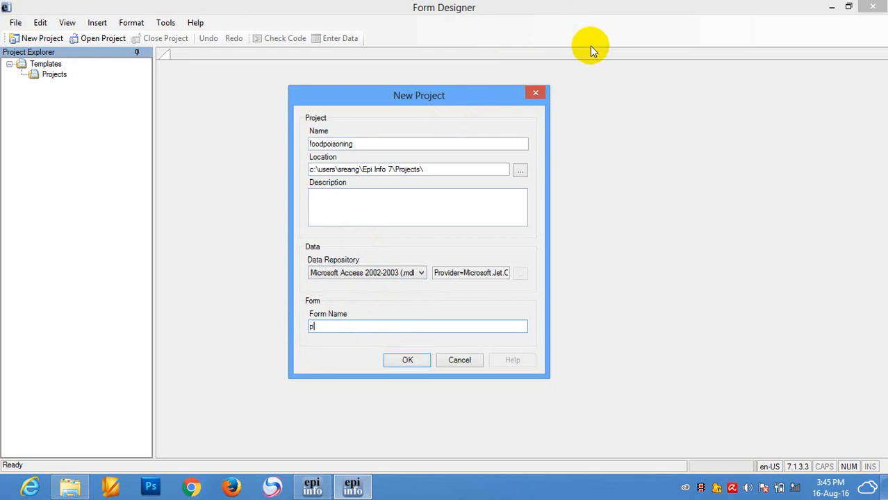
pyautogui.write('oisoning')
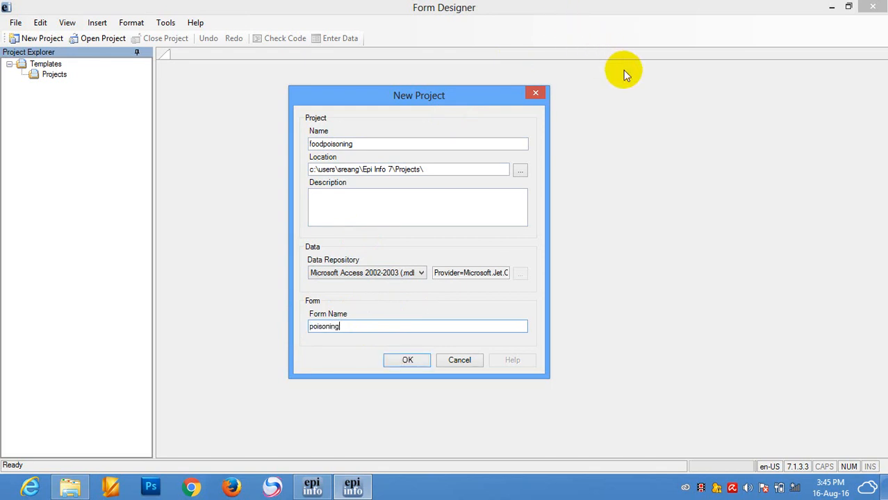
pyautogui.click(417, 360)
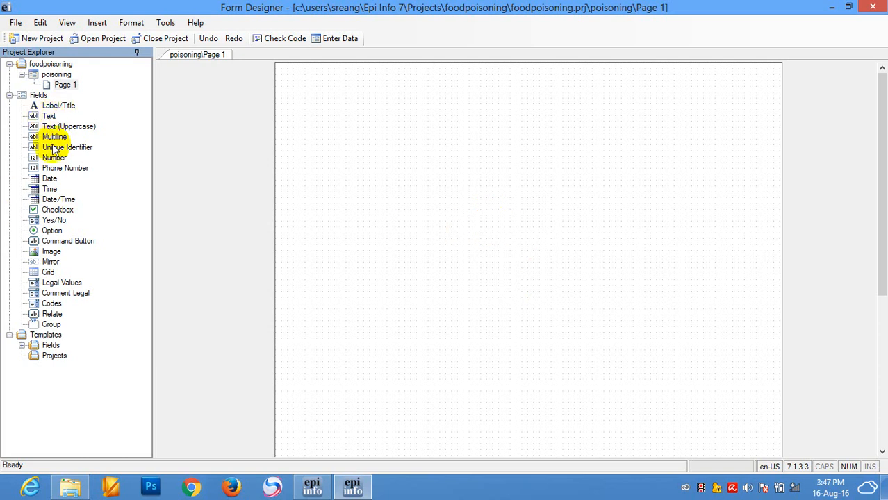
# Place the Demographics field template near the upper edge of Page 1 of the poisoning form
pyautogui.click(9, 95)
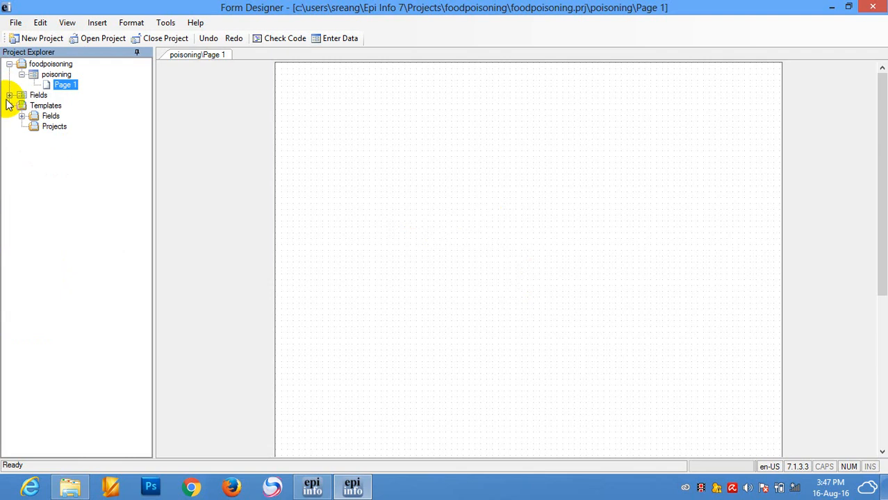
pyautogui.click(23, 117)
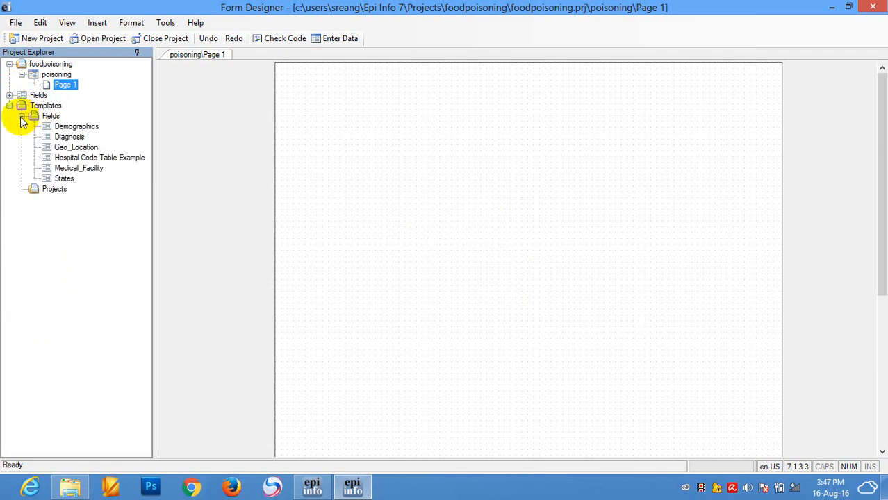
pyautogui.moveTo(70, 130); pyautogui.dragTo(304, 96)
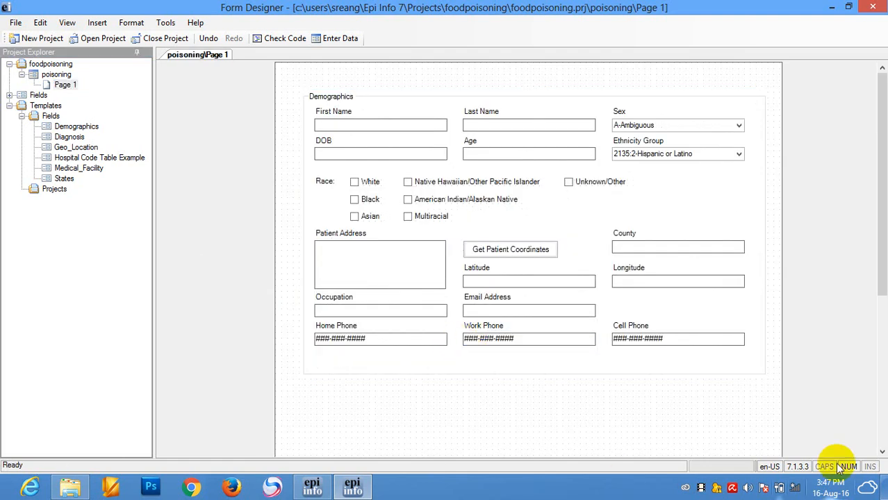
# Delete the Demographics group frame from around the template fields on Page 1
pyautogui.click(500, 157)
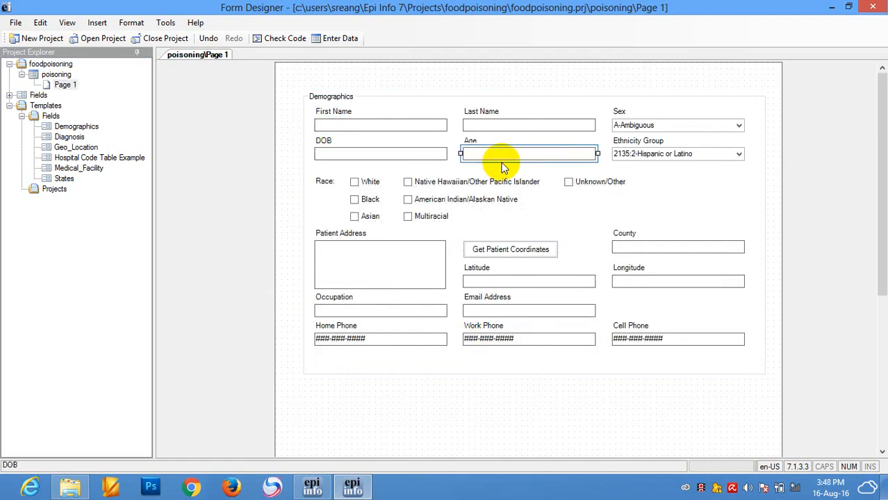
pyautogui.click(518, 222)
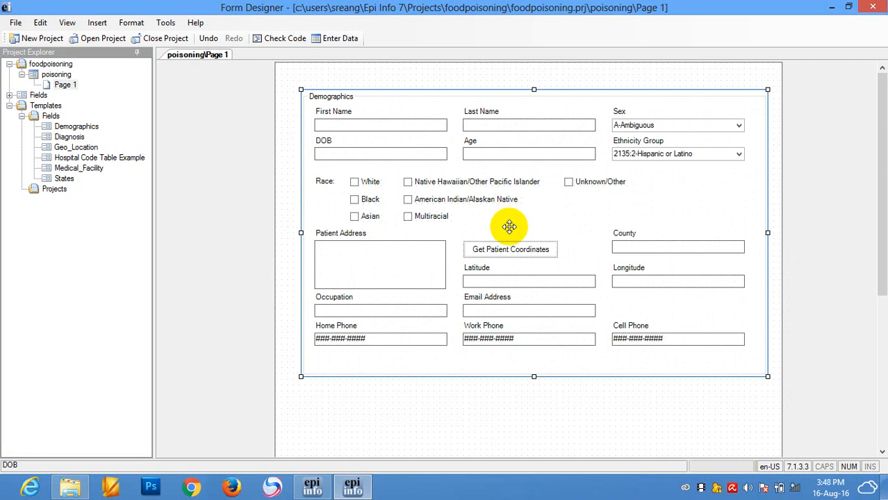
pyautogui.click(509, 244)
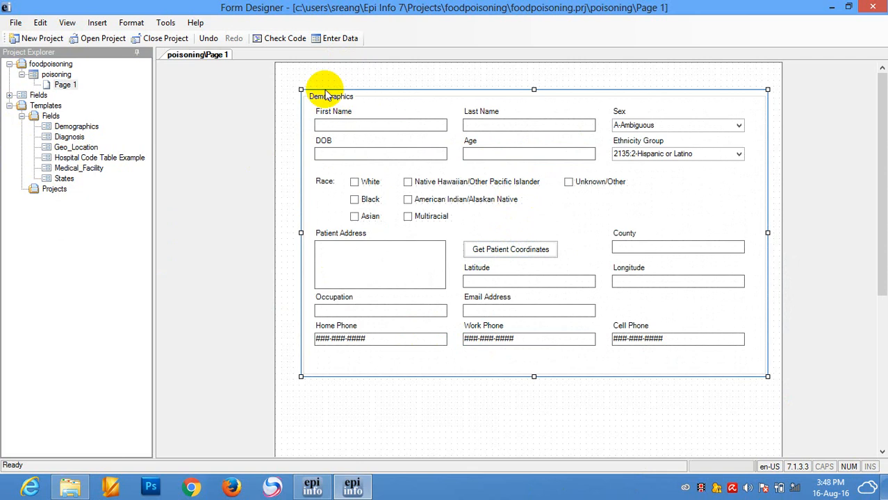
pyautogui.click(299, 94)
pyautogui.press('Delete')
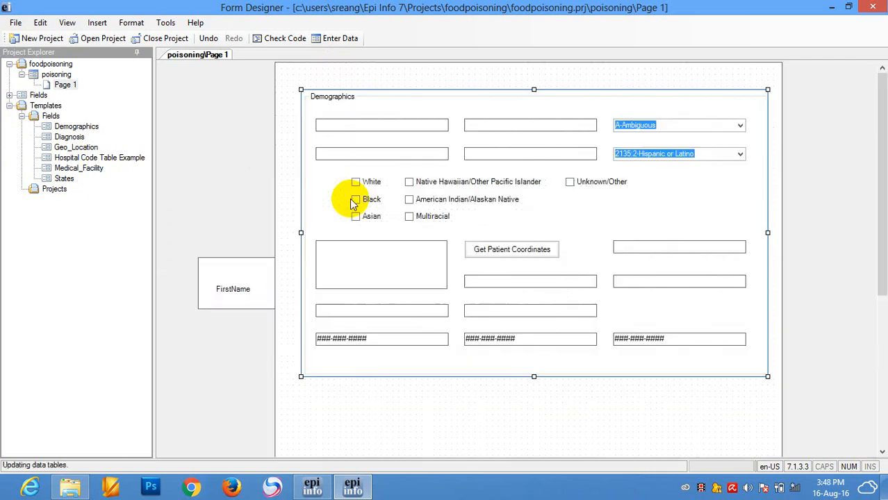
pyautogui.rightClick(763, 107)
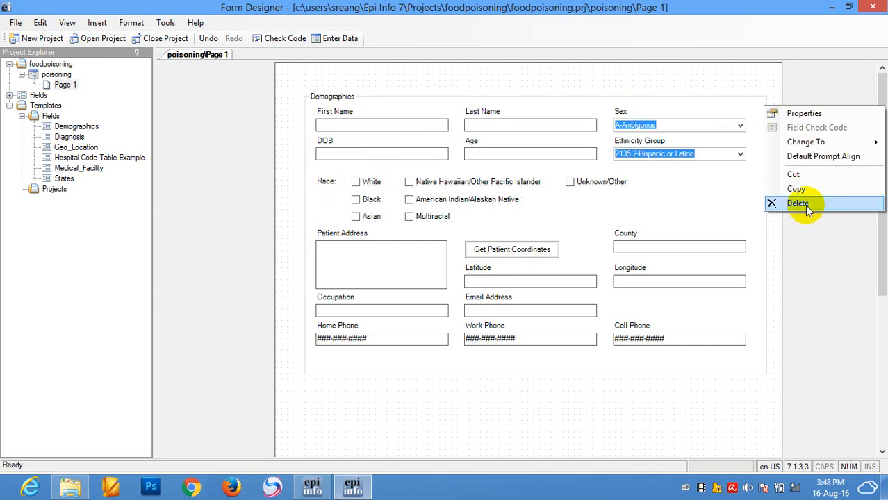
pyautogui.click(717, 83)
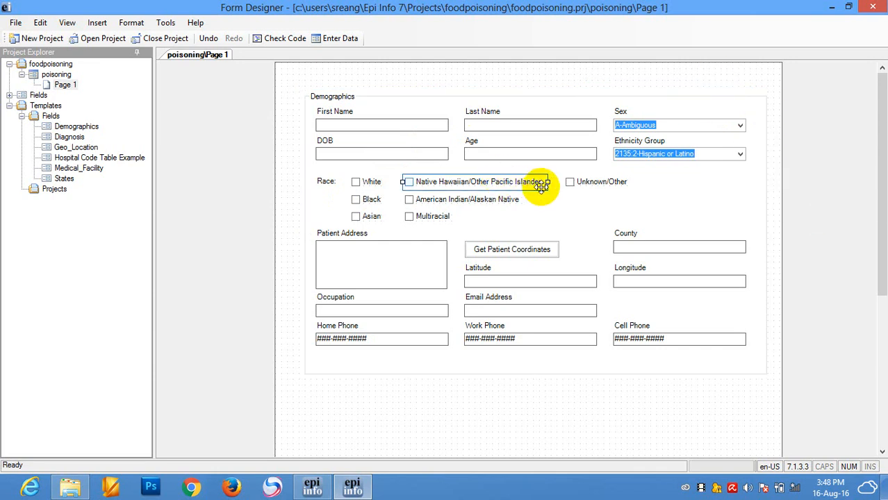
pyautogui.rightClick(589, 209)
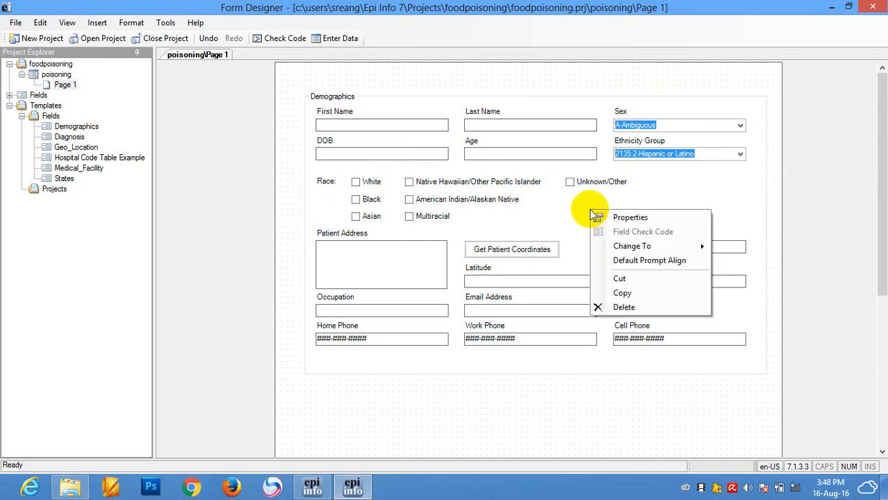
pyautogui.click(637, 308)
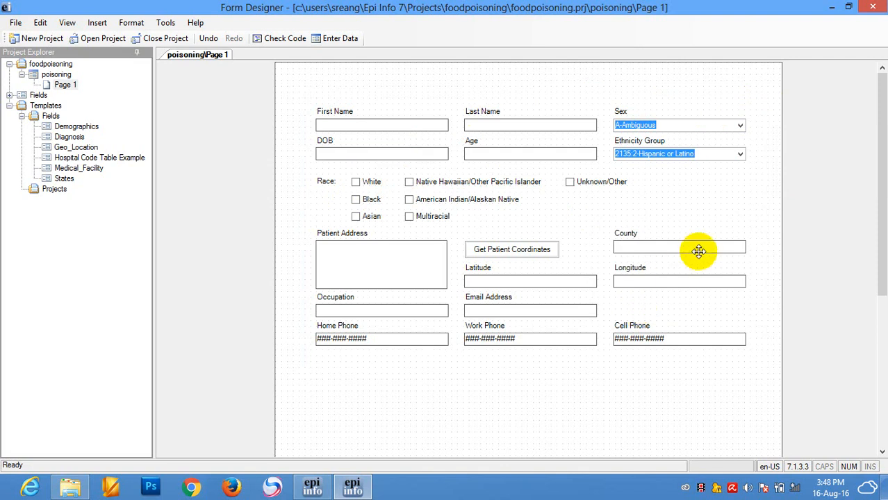
# Select all remaining demographic fields on Page 1 together and delete them
pyautogui.click(743, 103)
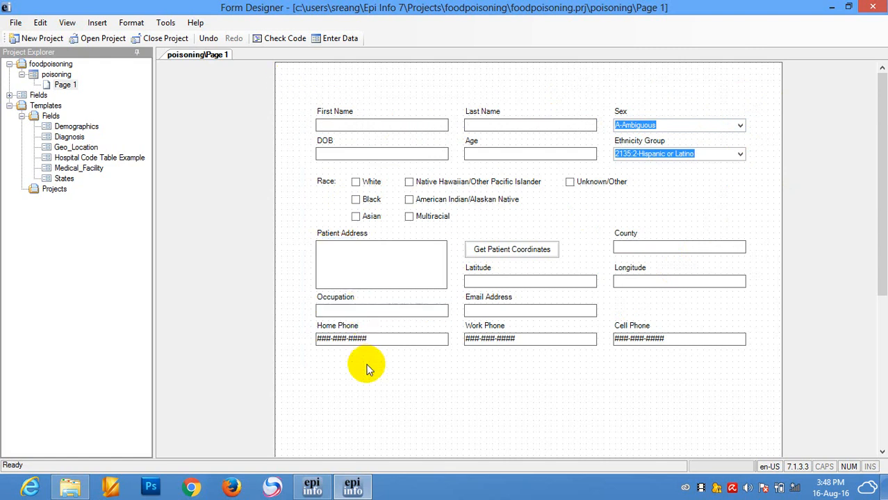
pyautogui.moveTo(292, 369); pyautogui.dragTo(752, 93)
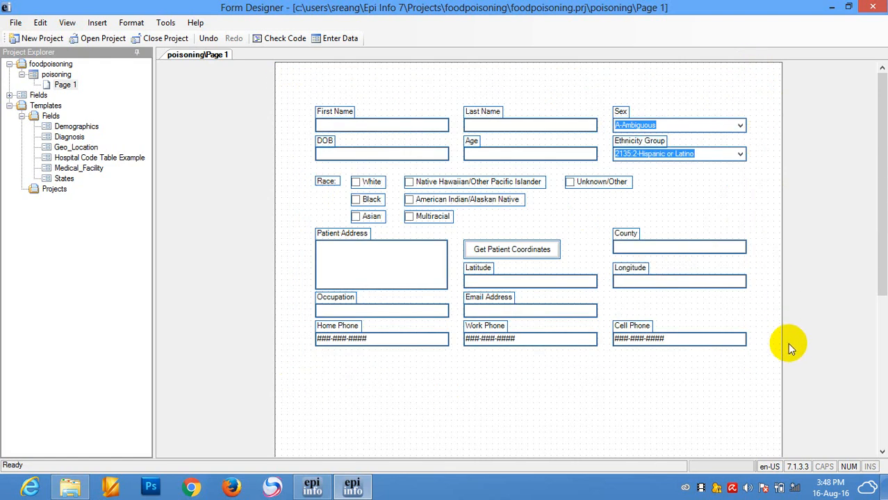
pyautogui.press('Delete')
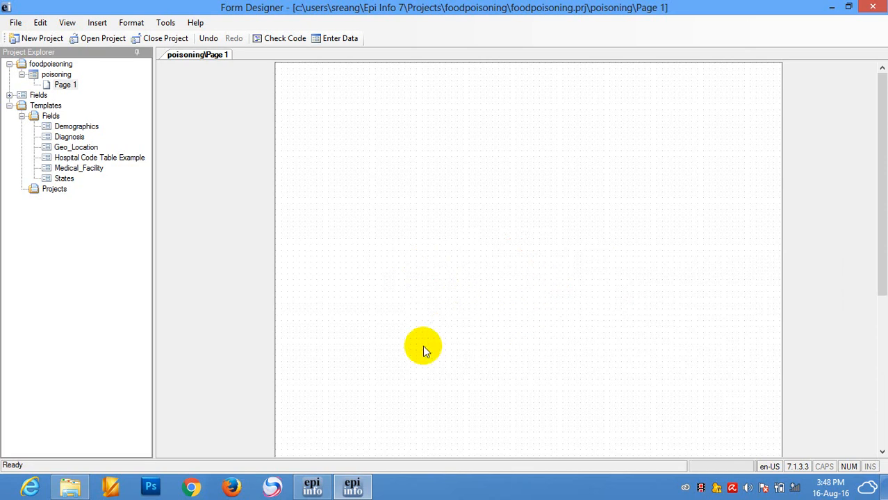
# Add a Label/Title field near the upper edge of Page 1 from the available field types
pyautogui.click(22, 116)
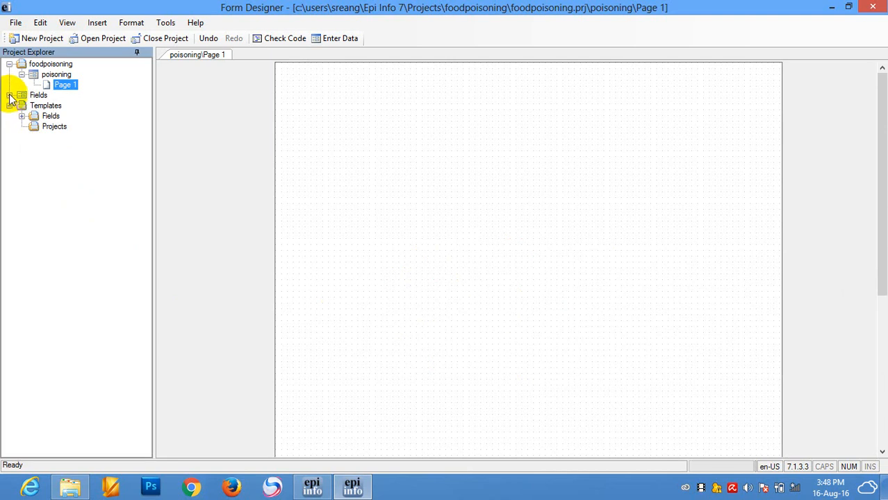
pyautogui.click(9, 95)
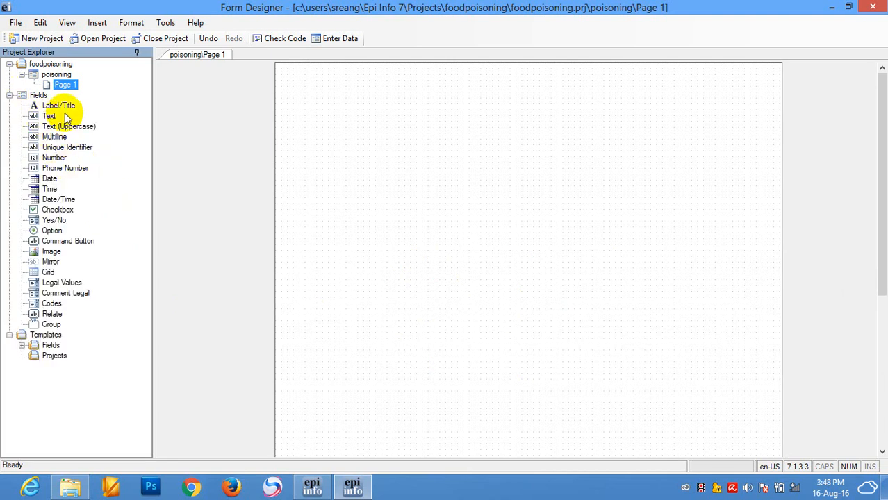
pyautogui.moveTo(58, 108); pyautogui.dragTo(472, 84)
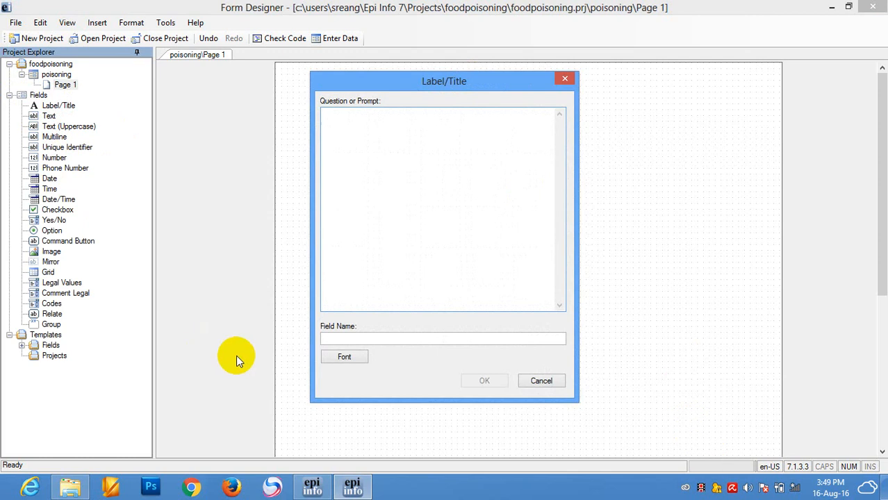
# Set the new label's font to Blackoak Std, Black style, size 28
pyautogui.click(349, 358)
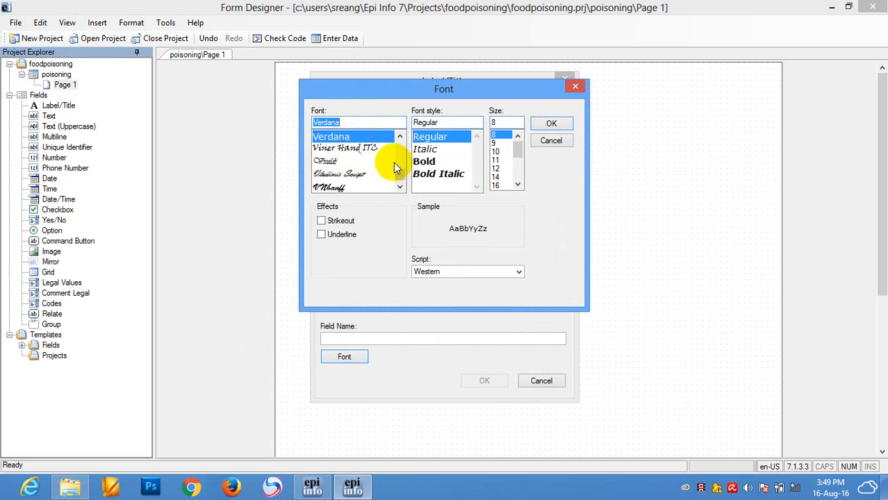
pyautogui.moveTo(401, 177)
pyautogui.mouseDown()
pyautogui.moveTo(395, 143)
pyautogui.moveTo(401, 160)
pyautogui.mouseUp()
pyautogui.click(354, 148)
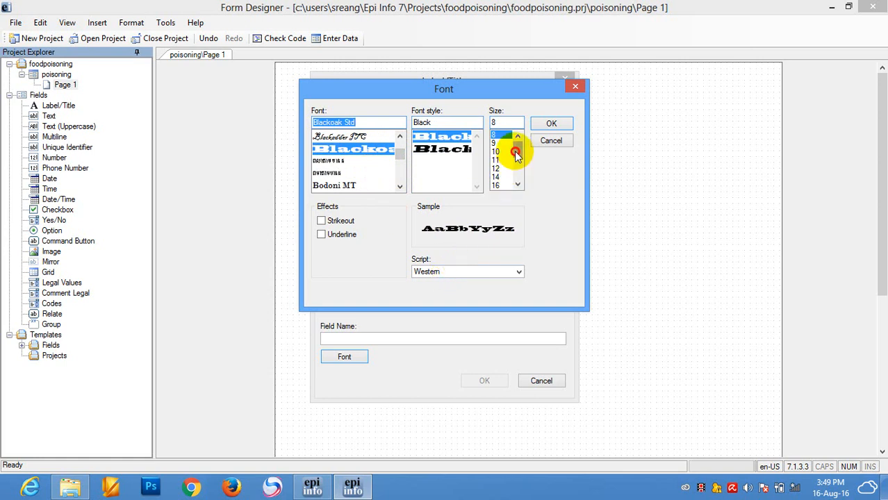
pyautogui.moveTo(518, 152); pyautogui.dragTo(519, 169)
pyautogui.click(496, 178)
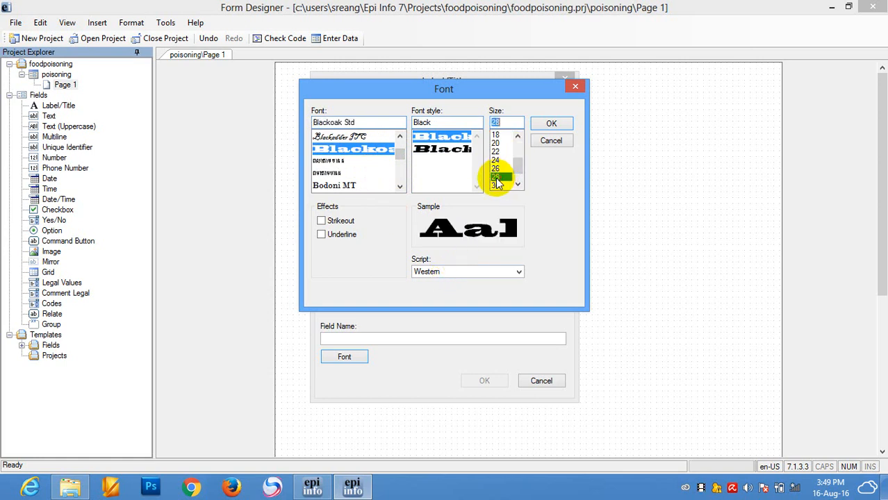
pyautogui.click(546, 124)
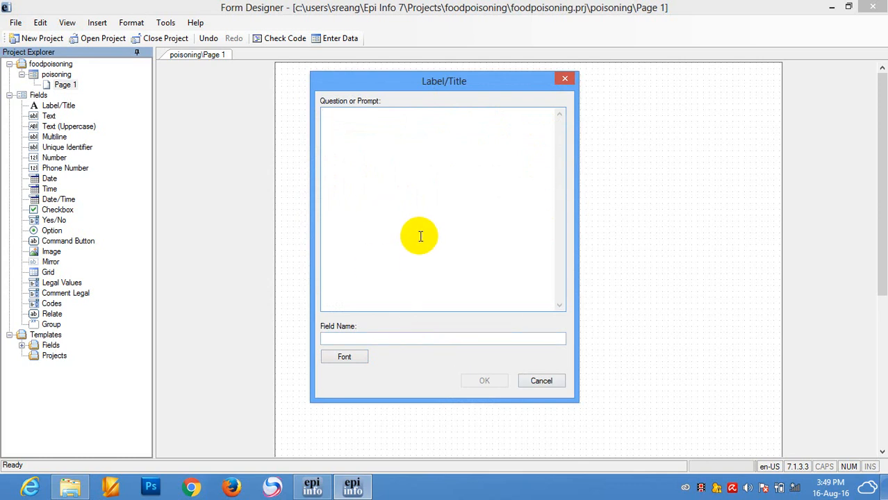
# Enter "Food Poisoning outbreak" as the label's prompt, accept the field name FoodPoisoningoutbreak, and create the label
pyautogui.write('F')
pyautogui.press('BackSpace')
pyautogui.write('Foo')
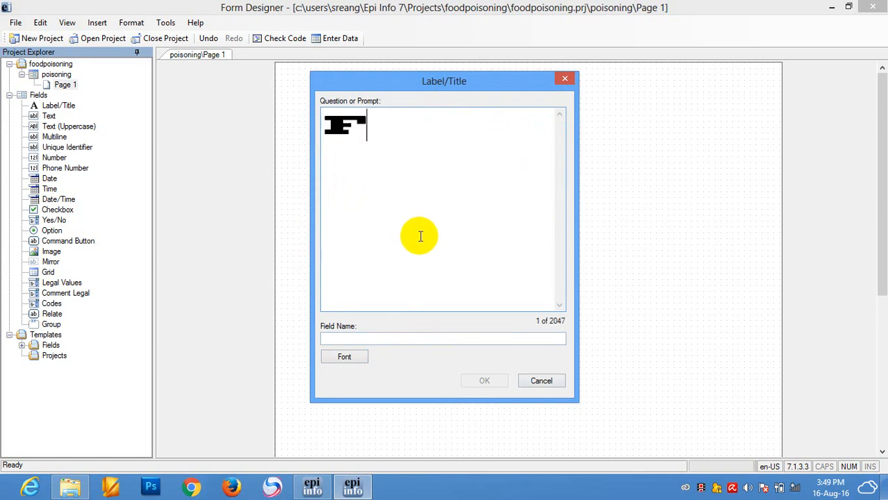
pyautogui.write('d ')
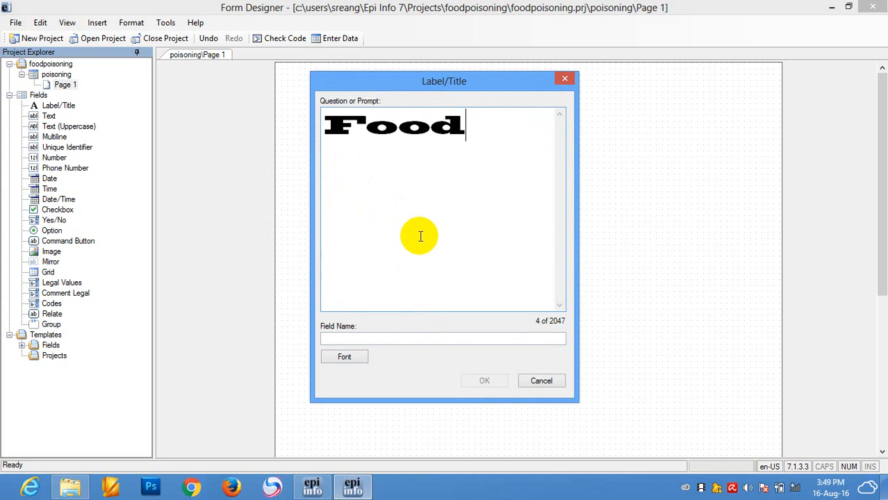
pyautogui.write('Poisin')
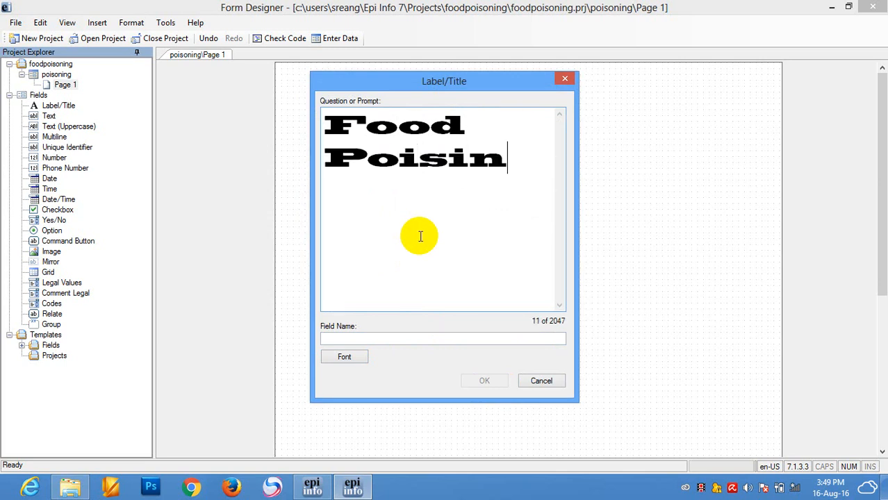
pyautogui.press('BackSpace')
pyautogui.press('BackSpace')
pyautogui.write('oning')
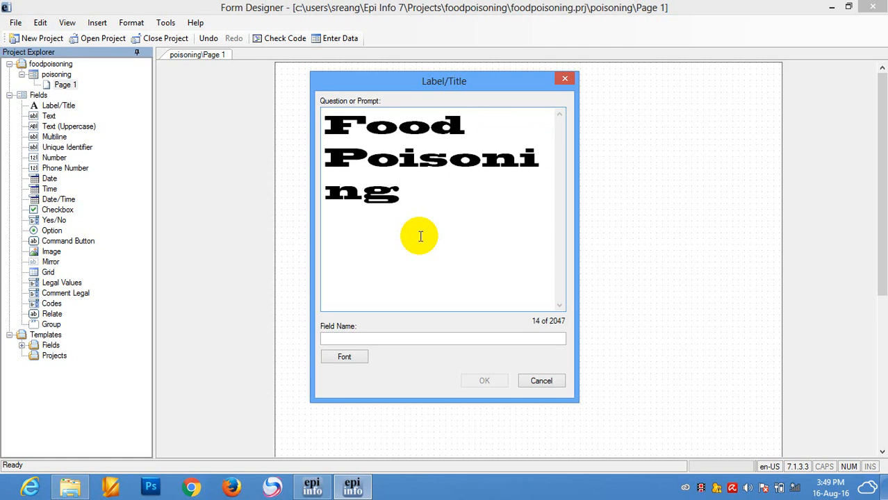
pyautogui.write(' outbreak')
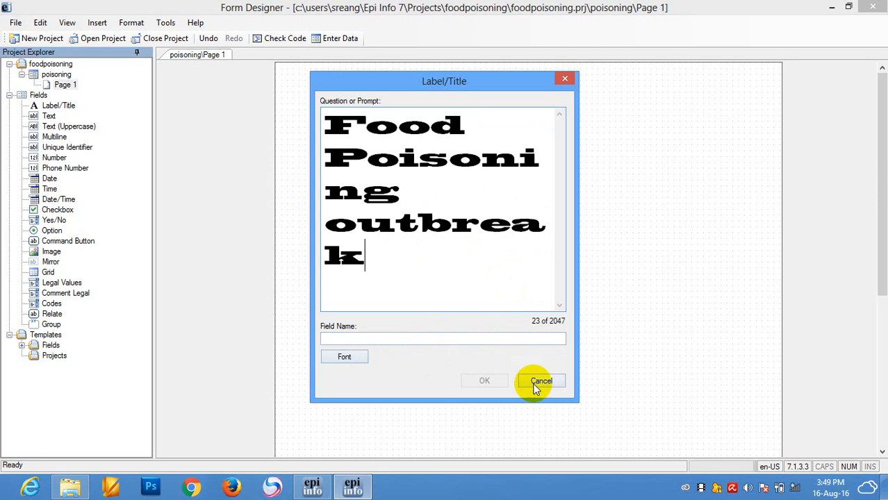
pyautogui.click(384, 338)
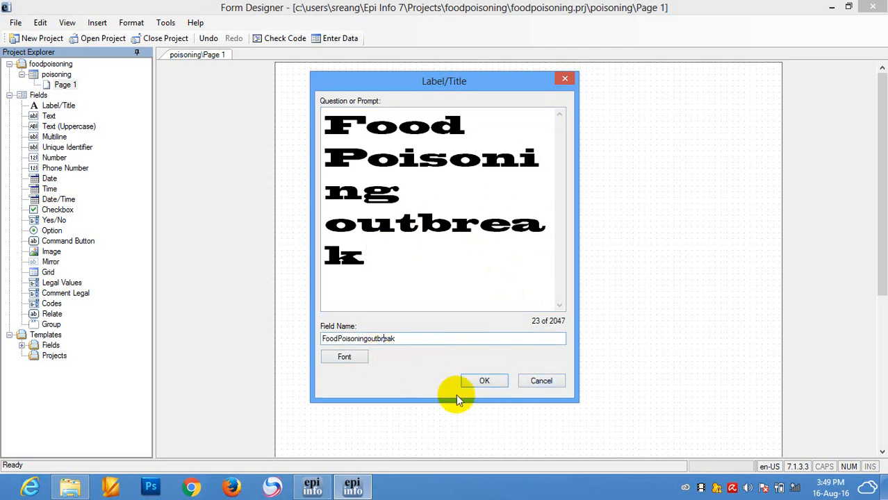
pyautogui.click(485, 381)
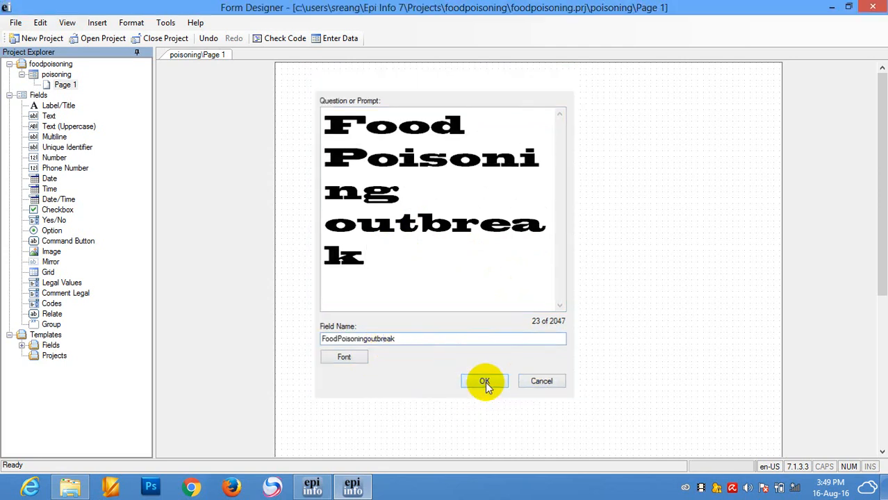
# Widen the title label to nearly the full page width and reduce its height to fit two lines of text
pyautogui.click(575, 118)
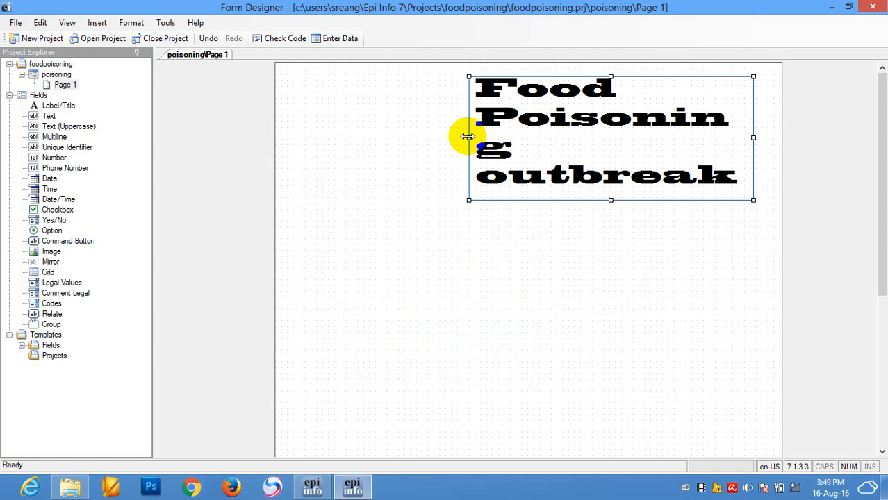
pyautogui.moveTo(469, 138); pyautogui.dragTo(319, 139)
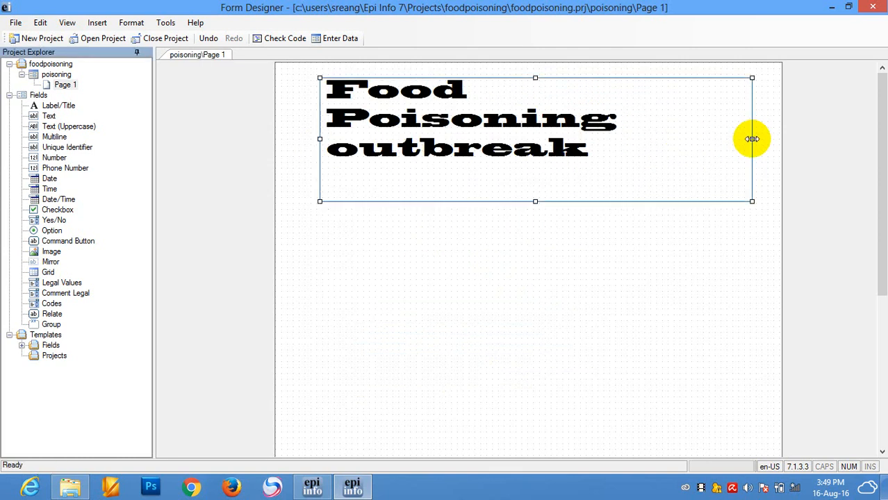
pyautogui.moveTo(752, 139); pyautogui.dragTo(777, 139)
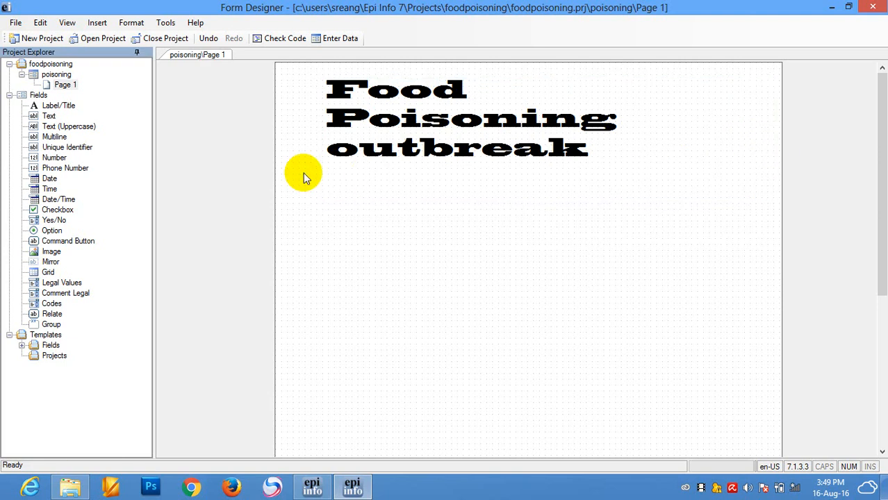
pyautogui.click(328, 141)
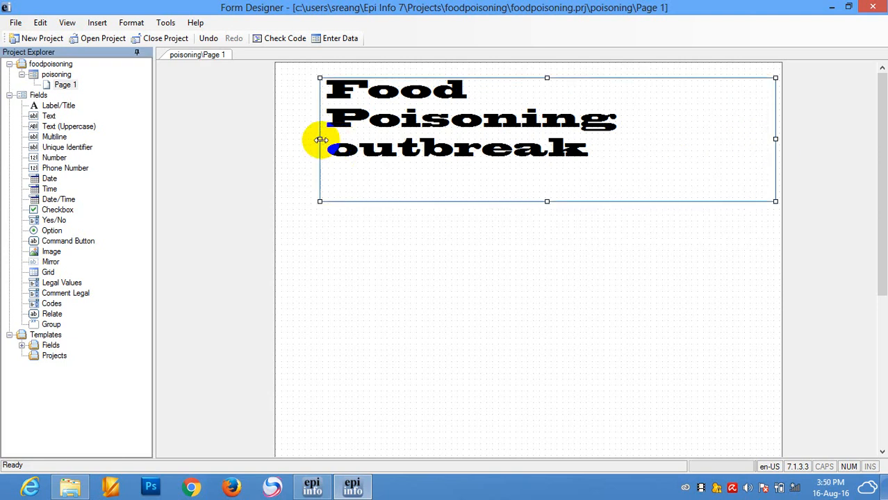
pyautogui.moveTo(321, 140); pyautogui.dragTo(290, 139)
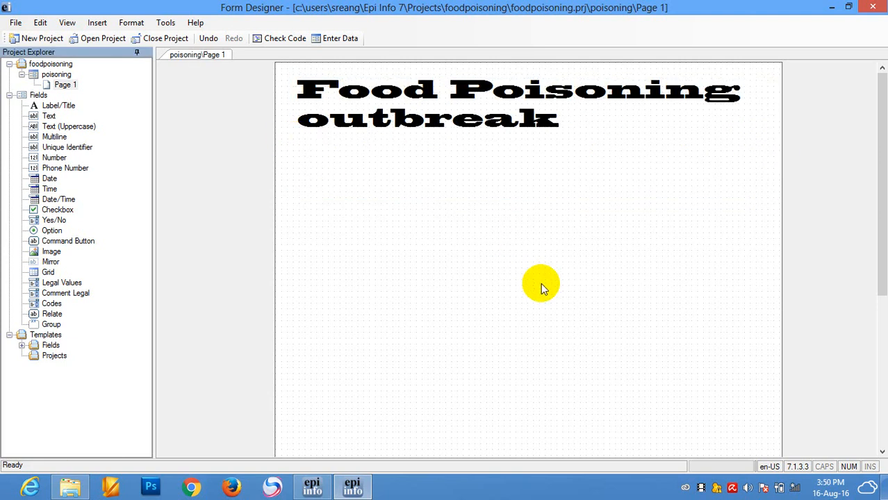
pyautogui.click(525, 156)
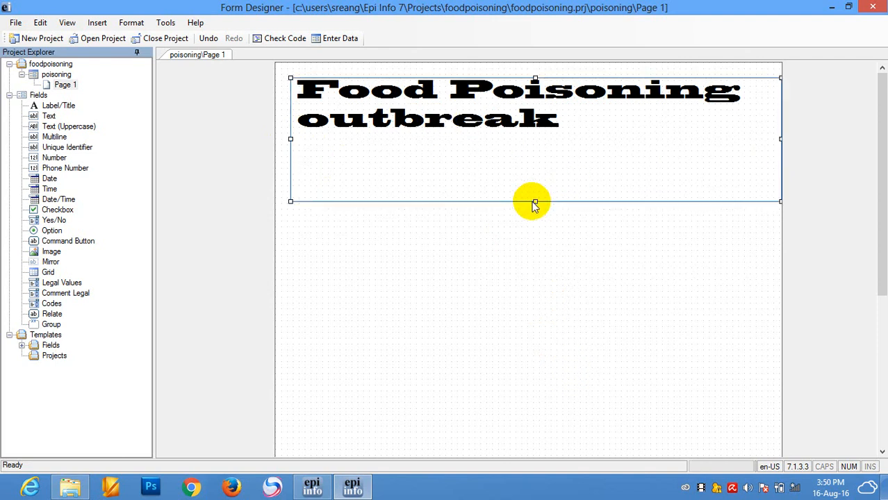
pyautogui.moveTo(536, 201); pyautogui.dragTo(525, 140)
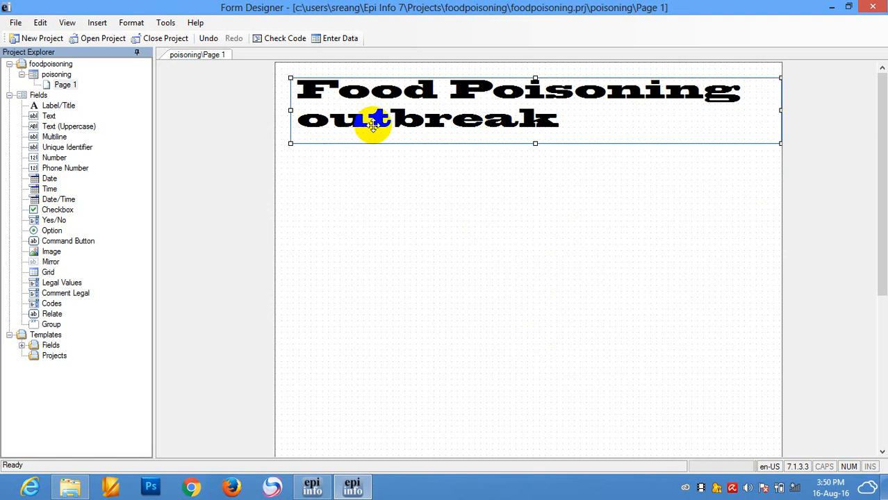
# Set the title label's font size to 14 with underline, and move the label to the horizontal centre of the page's upper area
pyautogui.rightClick(420, 125)
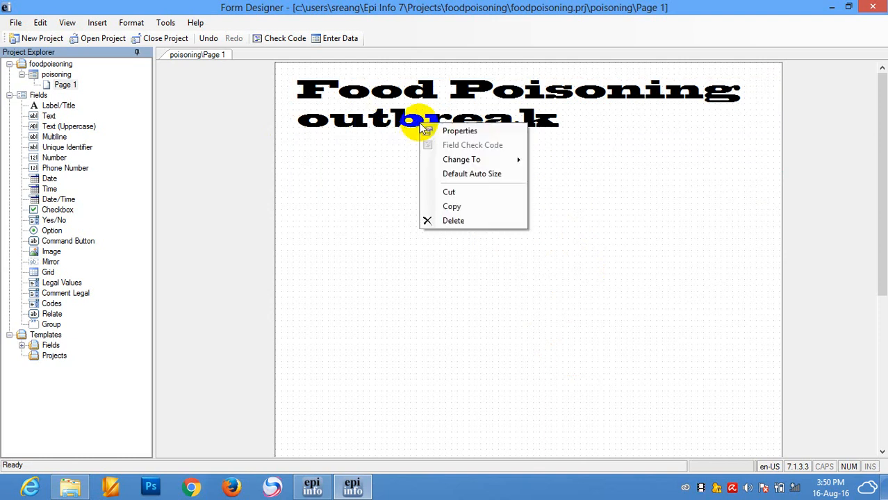
pyautogui.click(461, 131)
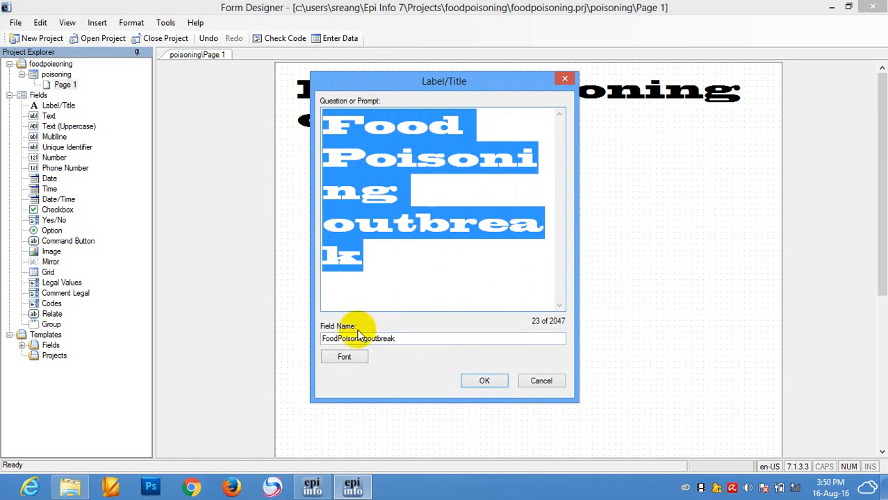
pyautogui.click(344, 360)
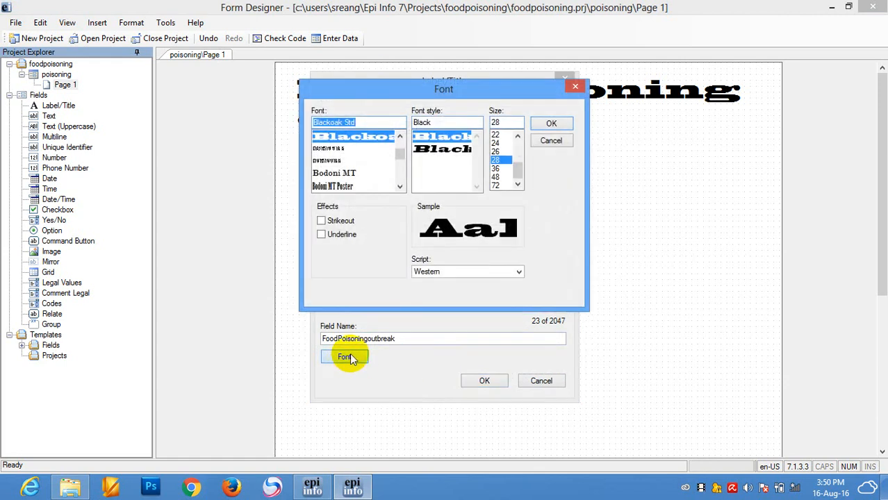
pyautogui.moveTo(519, 169); pyautogui.dragTo(516, 142)
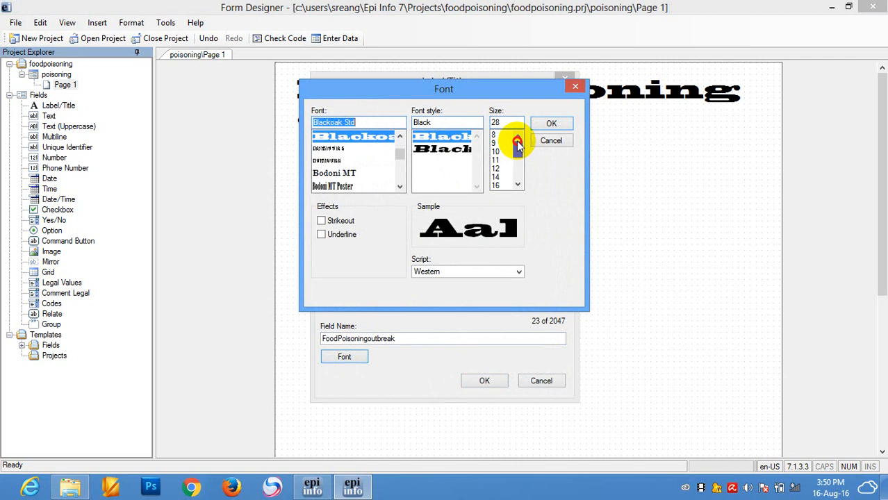
pyautogui.click(495, 177)
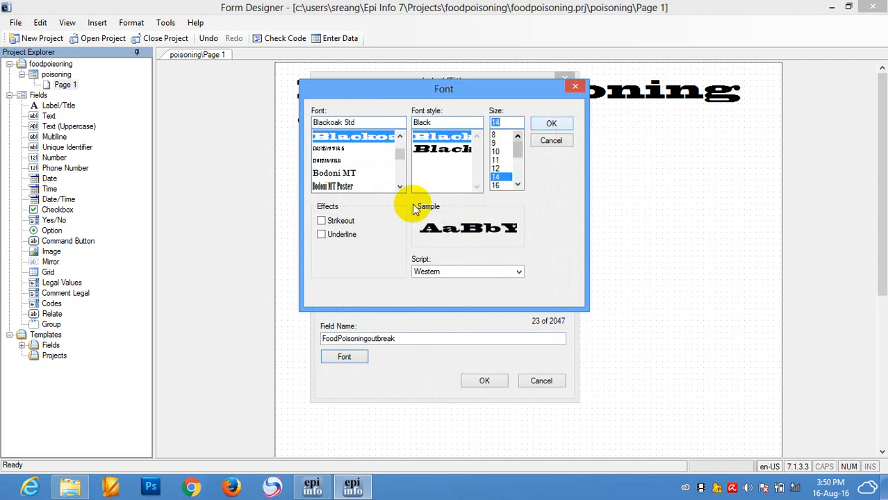
pyautogui.click(321, 236)
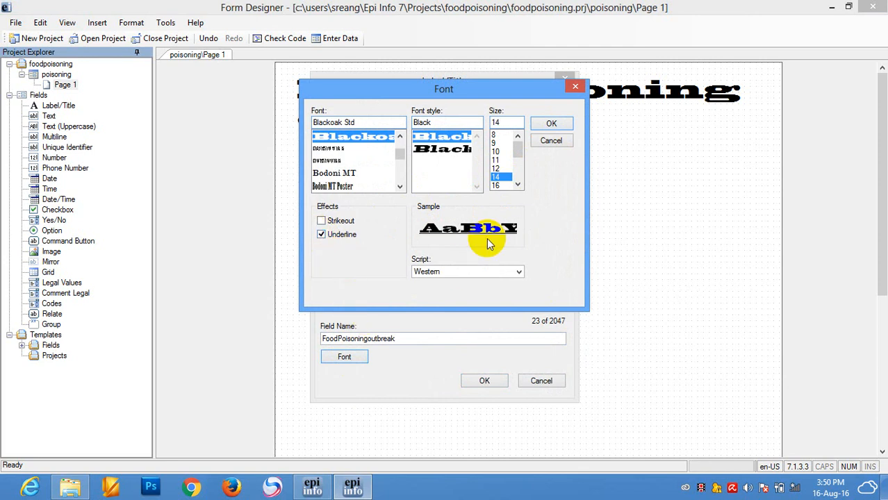
pyautogui.click(322, 222)
pyautogui.click(550, 126)
pyautogui.click(477, 380)
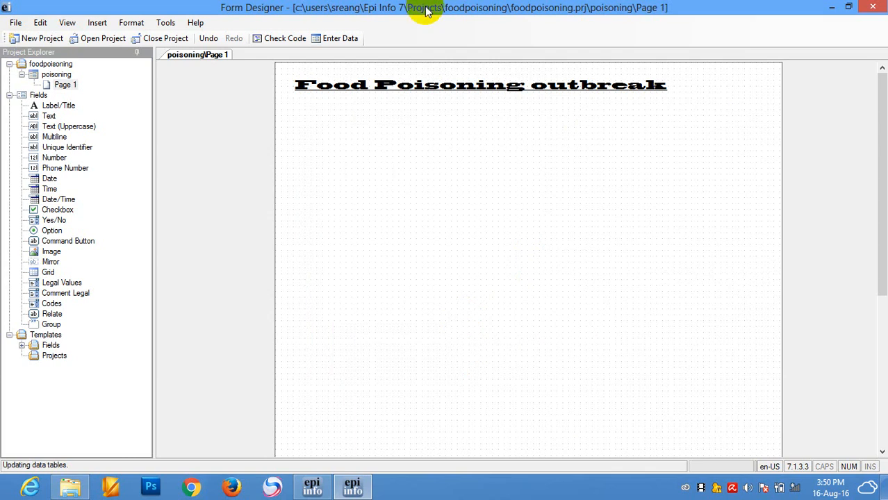
pyautogui.click(492, 88)
pyautogui.moveTo(493, 88); pyautogui.dragTo(549, 105)
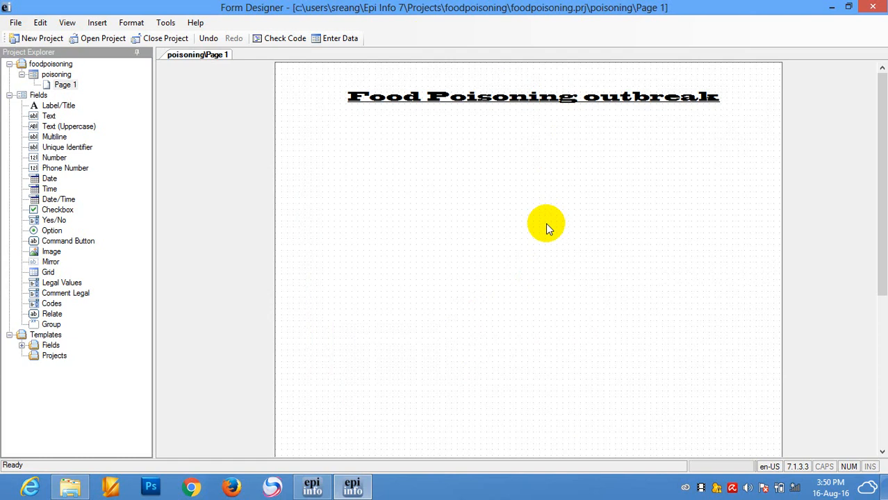
# Set the title label's font to Times New Roman, Bold, size 16, and move the label to the horizontal centre of the page's upper area
pyautogui.rightClick(520, 102)
pyautogui.click(560, 108)
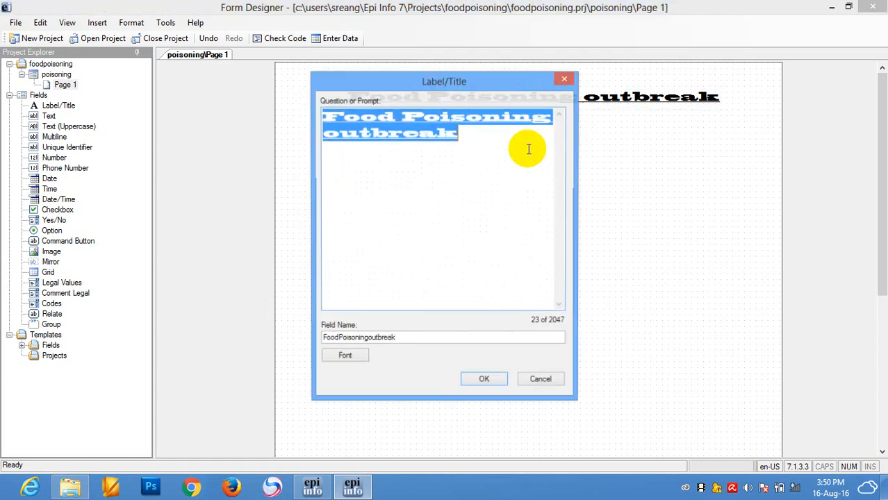
pyautogui.click(474, 249)
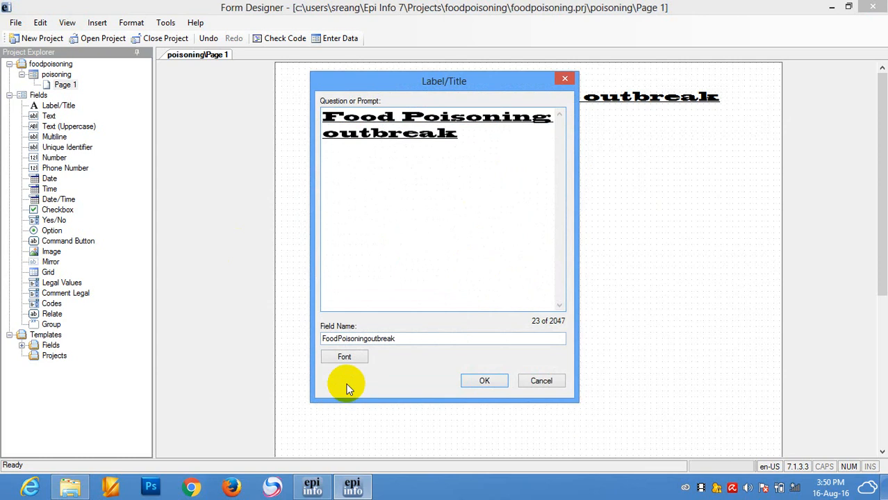
pyautogui.click(354, 360)
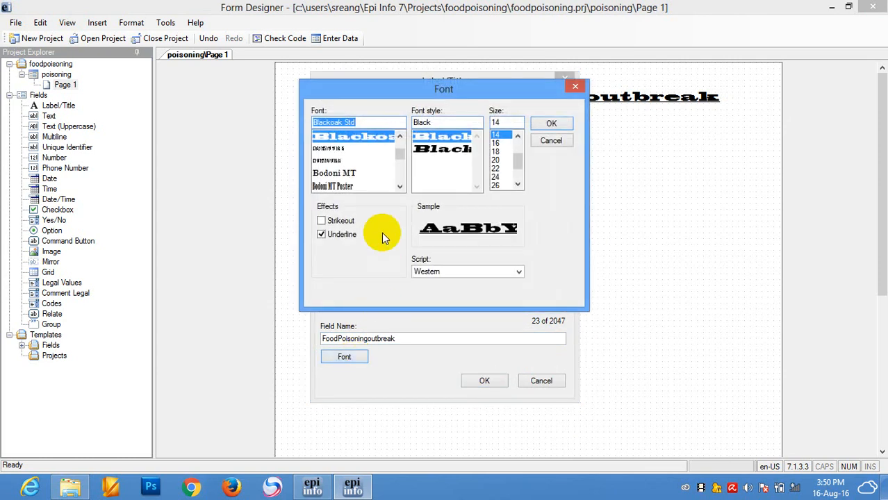
pyautogui.click(347, 174)
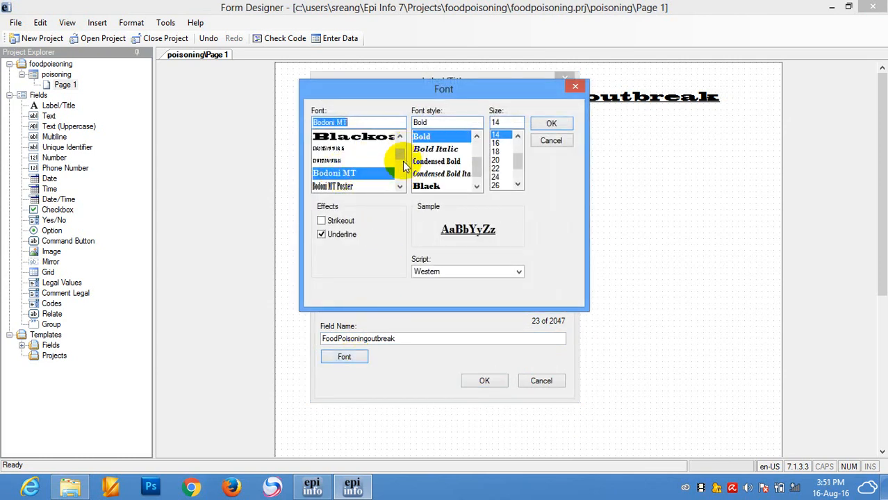
pyautogui.moveTo(400, 155)
pyautogui.mouseDown()
pyautogui.moveTo(399, 178)
pyautogui.moveTo(398, 171)
pyautogui.mouseUp()
pyautogui.click(401, 137)
pyautogui.click(401, 136)
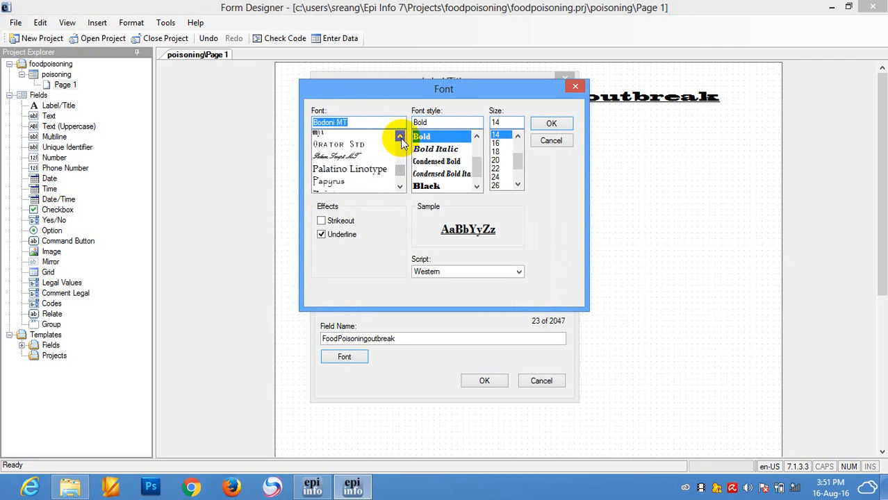
pyautogui.click(401, 137)
pyautogui.click(401, 137)
pyautogui.click(401, 137)
pyautogui.click(401, 137)
pyautogui.click(401, 137)
pyautogui.click(401, 137)
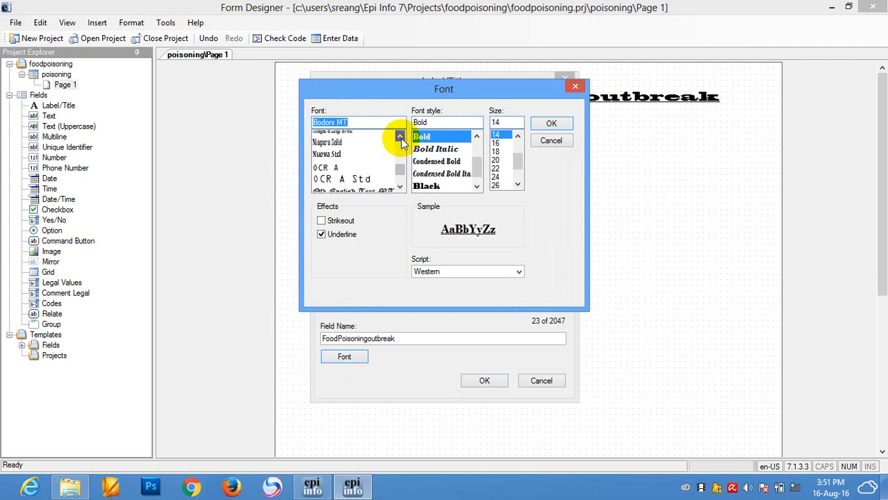
pyautogui.click(401, 137)
pyautogui.click(401, 137)
pyautogui.click(401, 137)
pyautogui.click(401, 137)
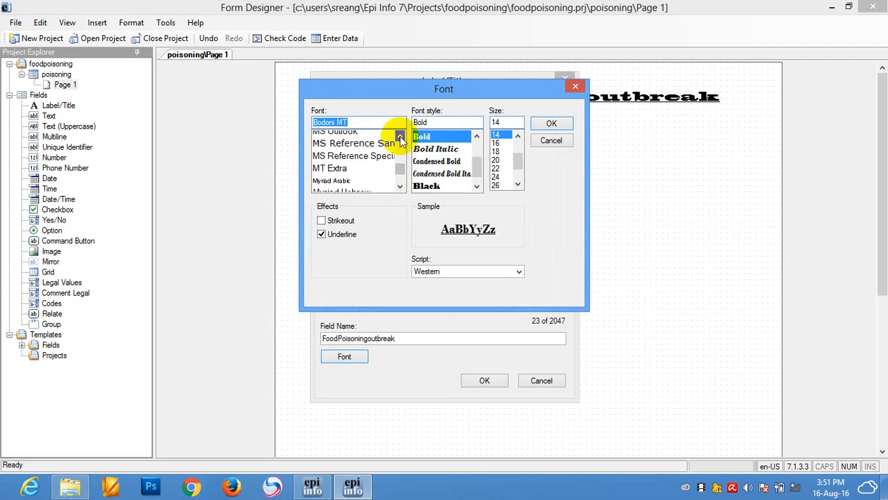
pyautogui.click(401, 137)
pyautogui.click(401, 137)
pyautogui.click(401, 137)
pyautogui.click(401, 137)
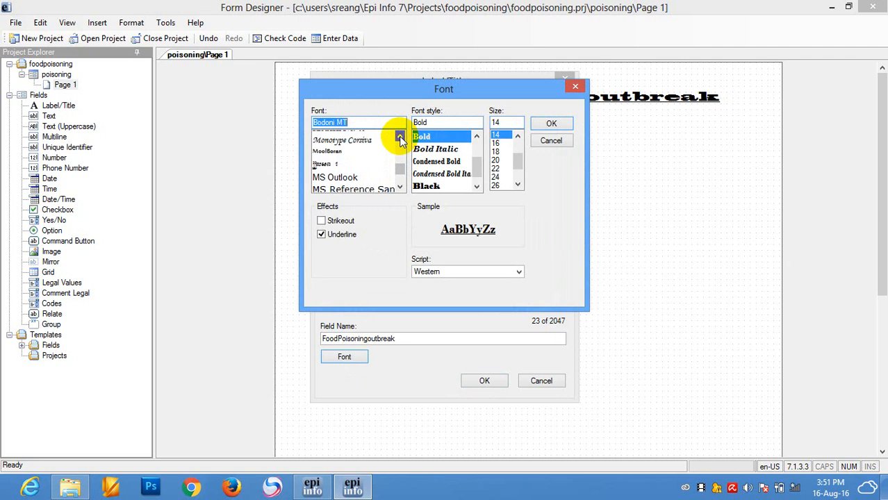
pyautogui.click(401, 137)
pyautogui.click(401, 136)
pyautogui.click(401, 137)
pyautogui.click(401, 137)
pyautogui.click(401, 137)
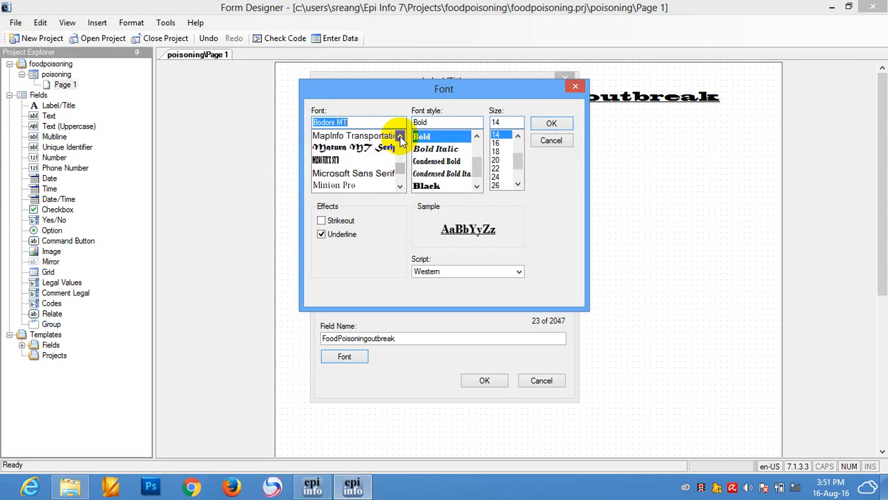
pyautogui.click(401, 137)
pyautogui.click(401, 137)
pyautogui.click(401, 137)
pyautogui.click(401, 137)
pyautogui.click(401, 137)
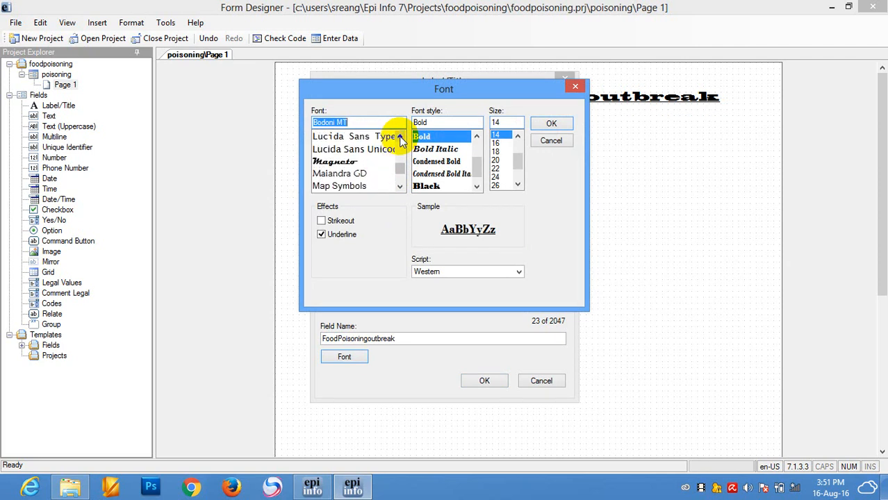
pyautogui.click(401, 137)
pyautogui.click(401, 137)
pyautogui.click(401, 137)
pyautogui.click(401, 137)
pyautogui.click(401, 137)
pyautogui.click(401, 137)
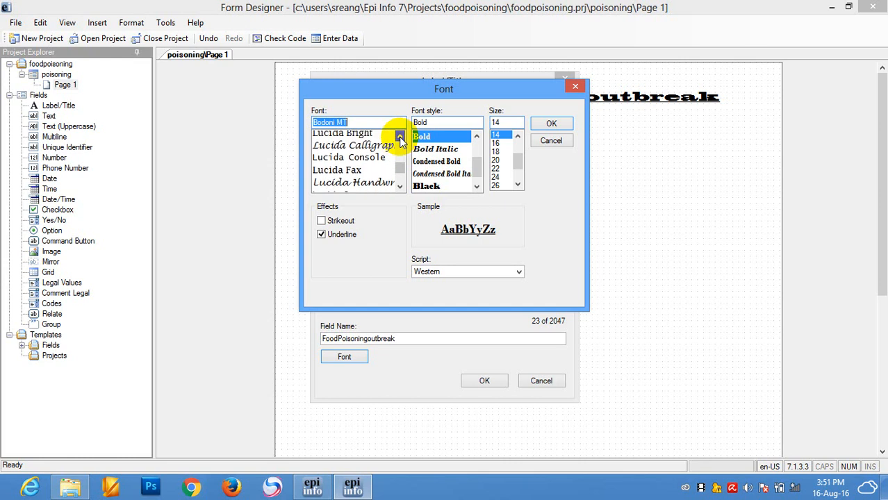
pyautogui.click(401, 137)
pyautogui.click(401, 137)
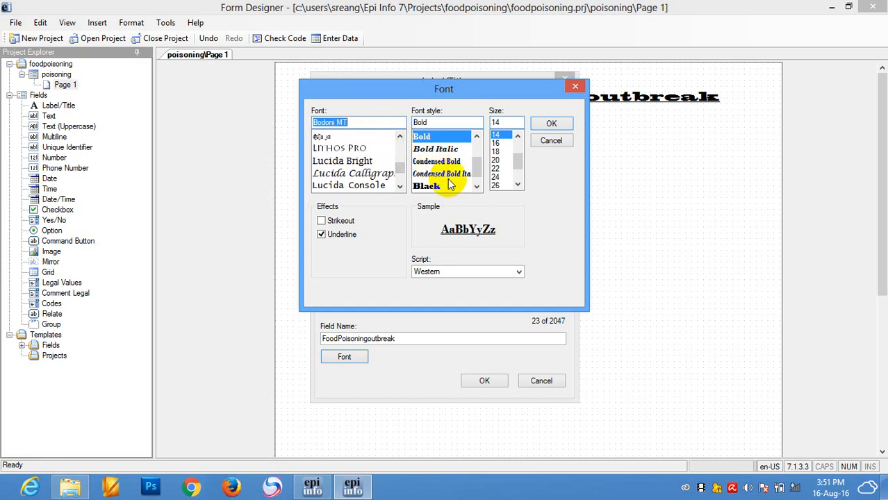
pyautogui.write('Time')
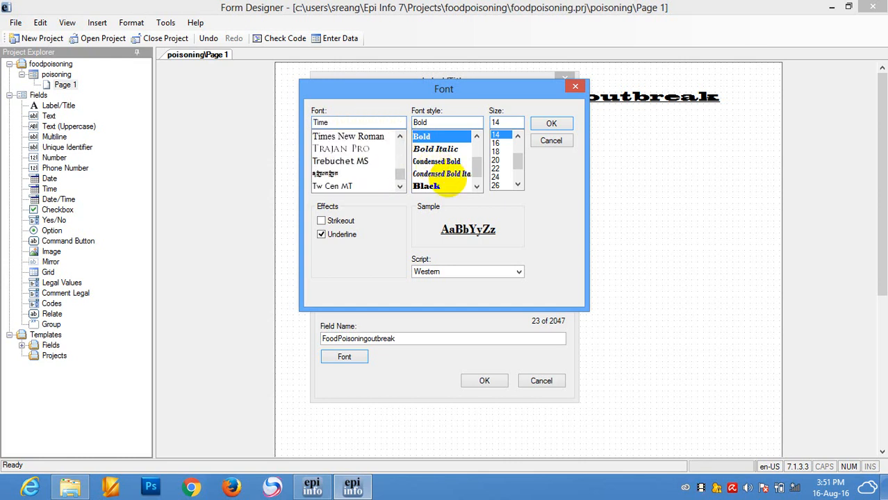
pyautogui.click(358, 137)
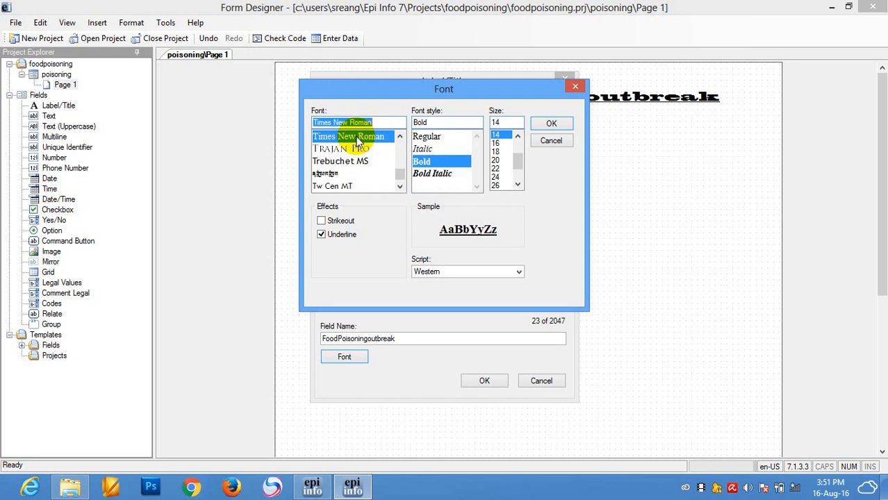
pyautogui.click(496, 143)
pyautogui.click(550, 124)
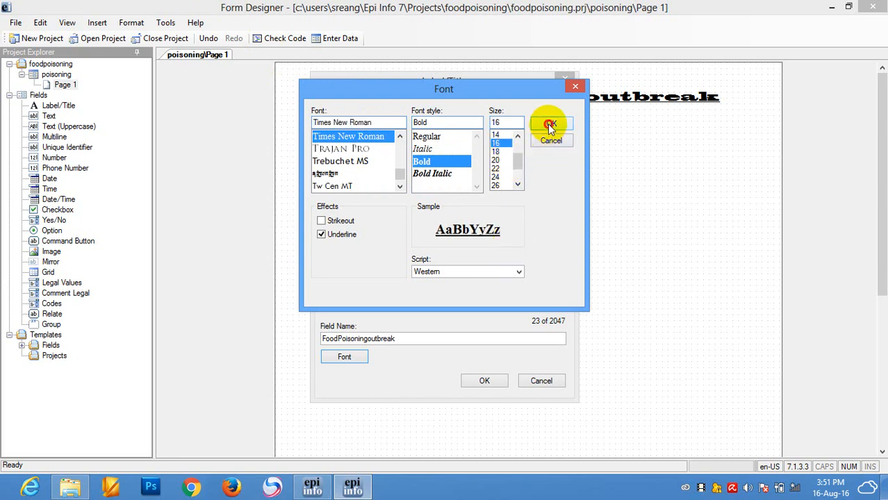
pyautogui.click(485, 381)
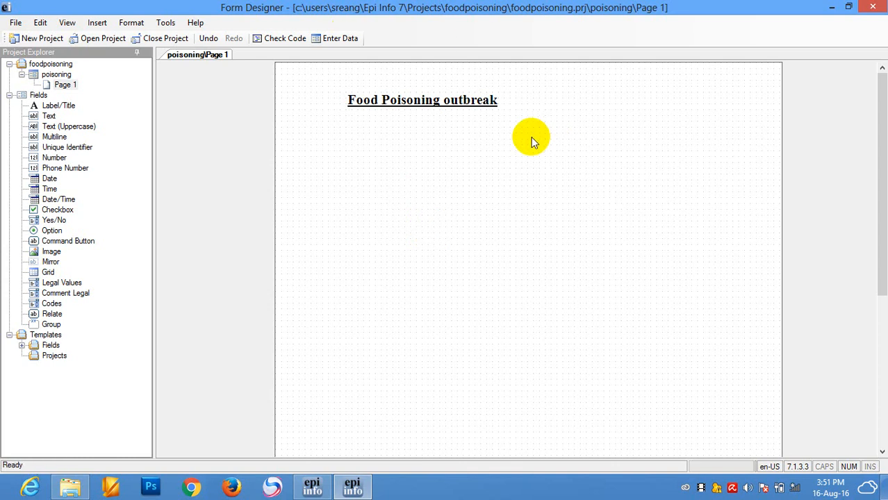
pyautogui.click(459, 97)
pyautogui.moveTo(458, 96); pyautogui.dragTo(562, 90)
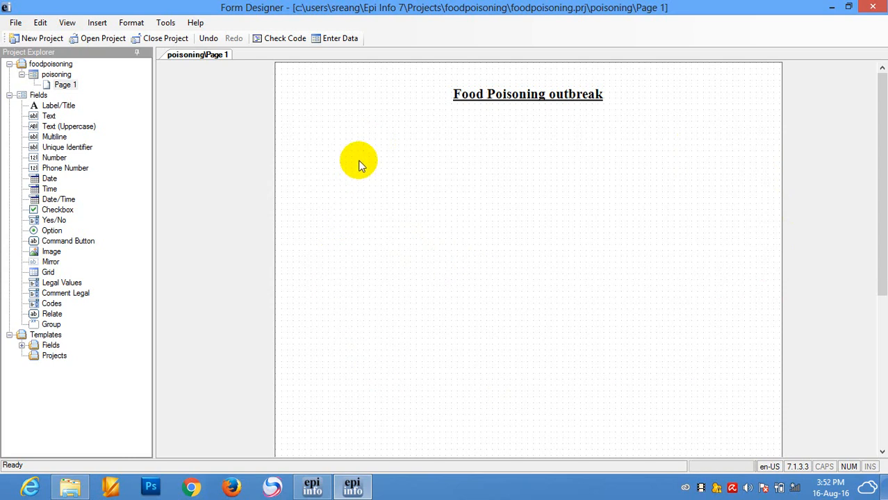
# Start a new Label/Title field below the title with the prompt "Patien ID" and the field name PatienID
pyautogui.rightClick(362, 141)
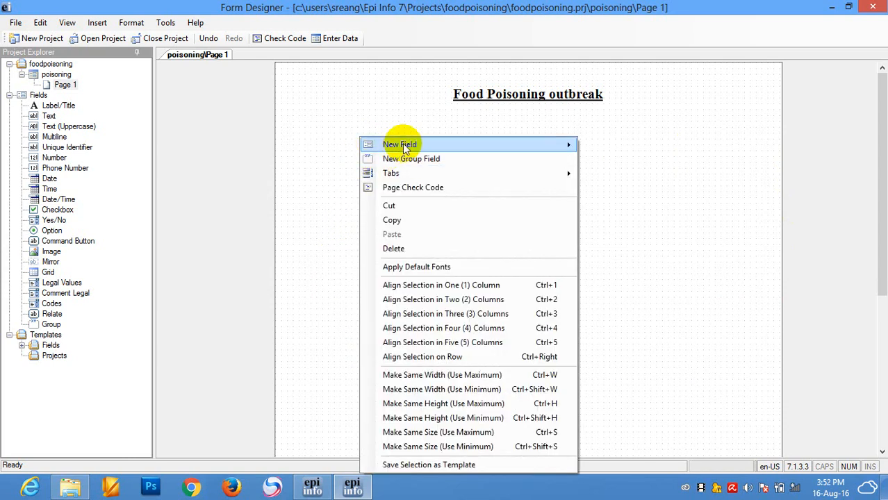
pyautogui.moveTo(404, 143)
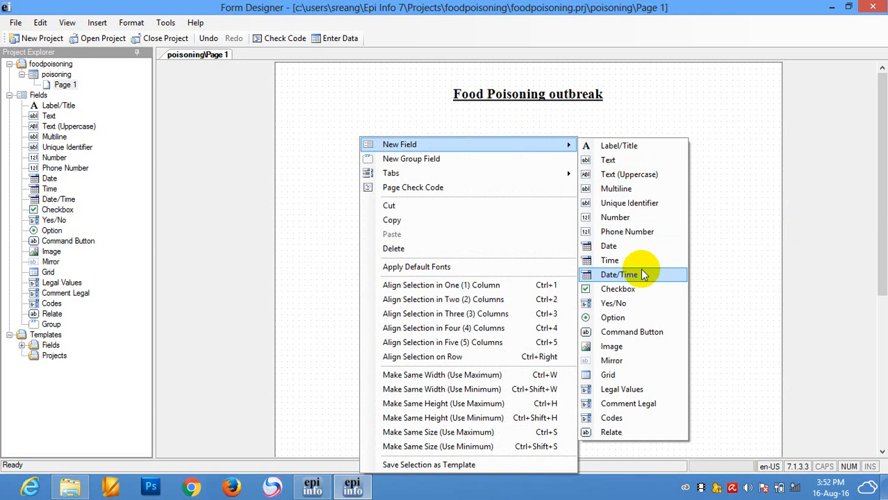
pyautogui.click(611, 144)
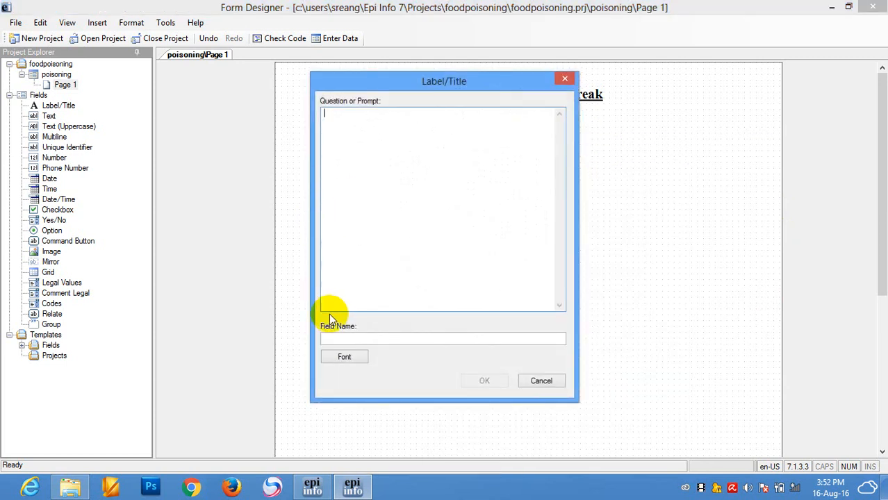
pyautogui.write('ID')
pyautogui.write('Patie')
pyautogui.press('BackSpace')
pyautogui.write('ien ID')
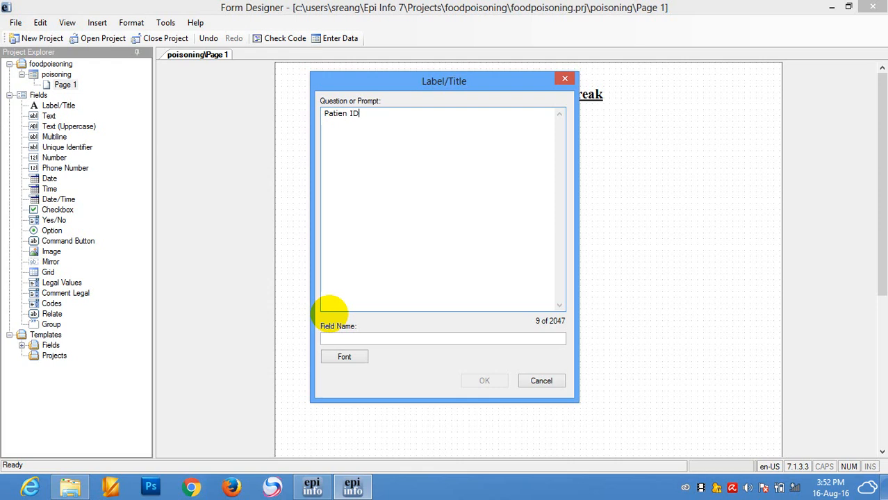
pyautogui.click(462, 337)
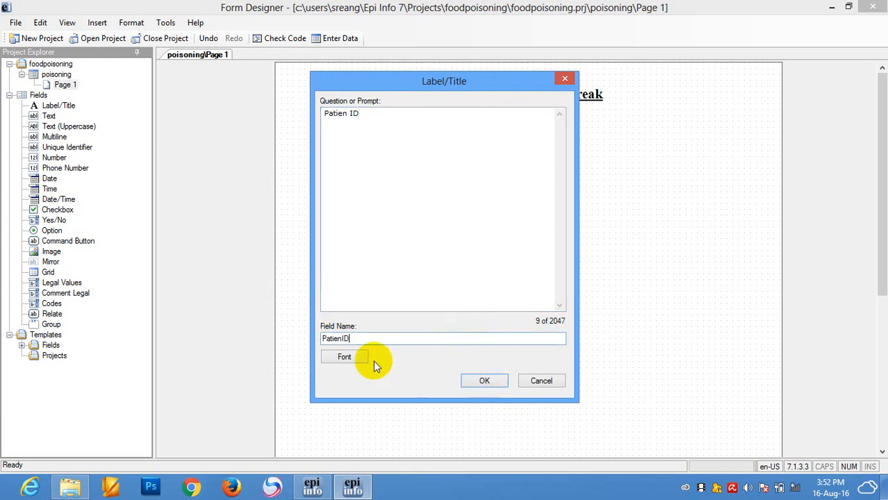
# Set the new label's font to Times New Roman, size 12, create it, and place it near the page's left edge below the title
pyautogui.click(347, 358)
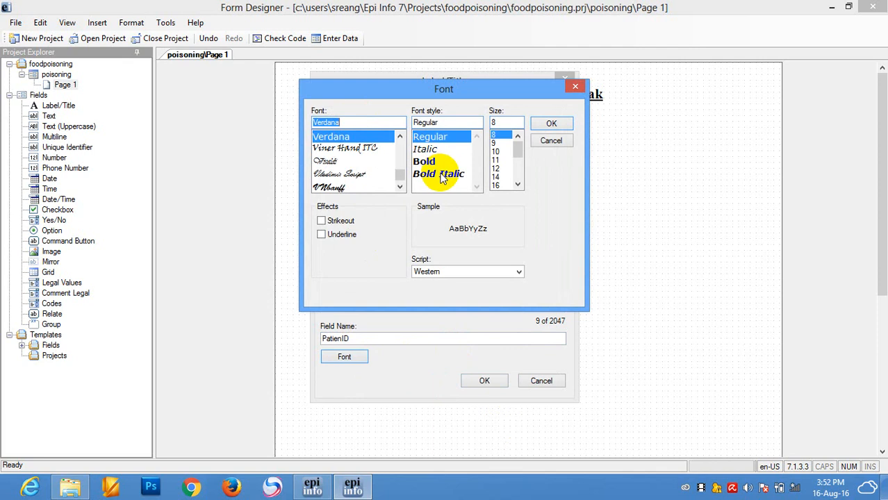
pyautogui.write('time')
pyautogui.click(361, 137)
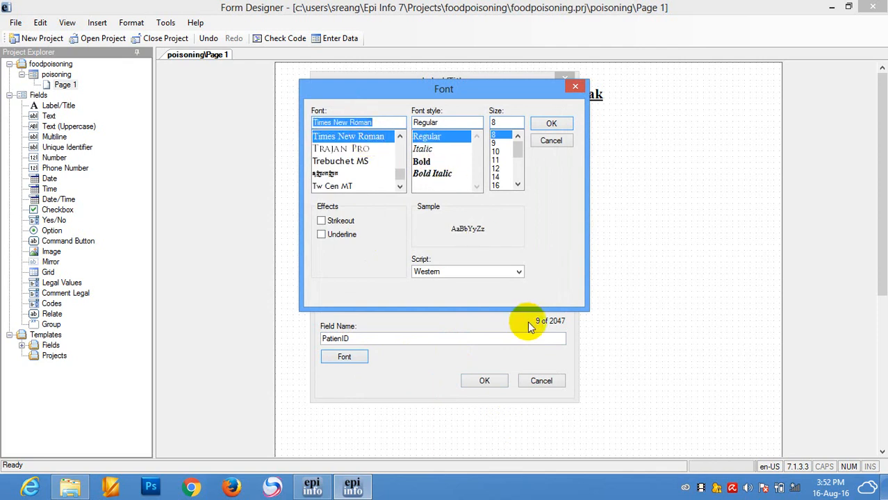
pyautogui.click(498, 169)
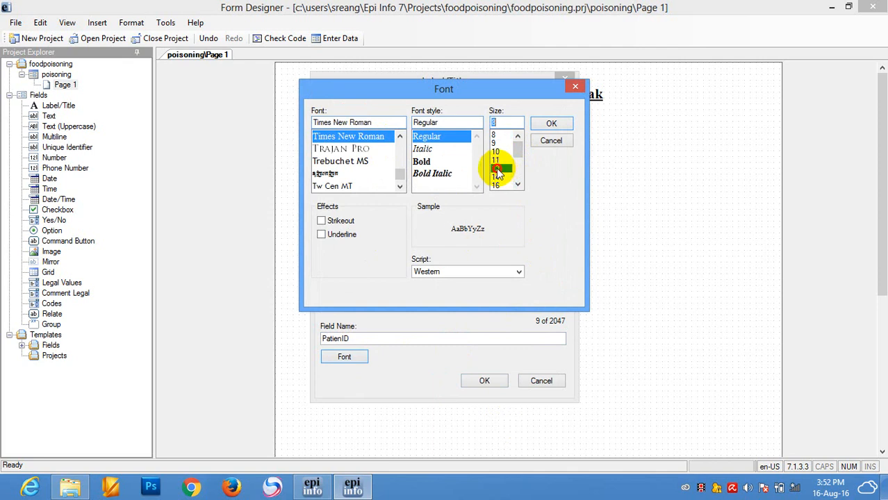
pyautogui.click(549, 125)
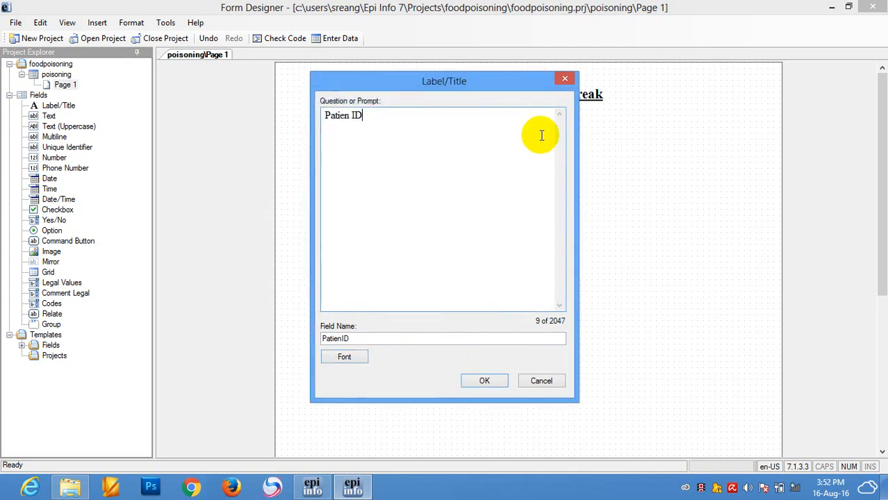
pyautogui.click(486, 380)
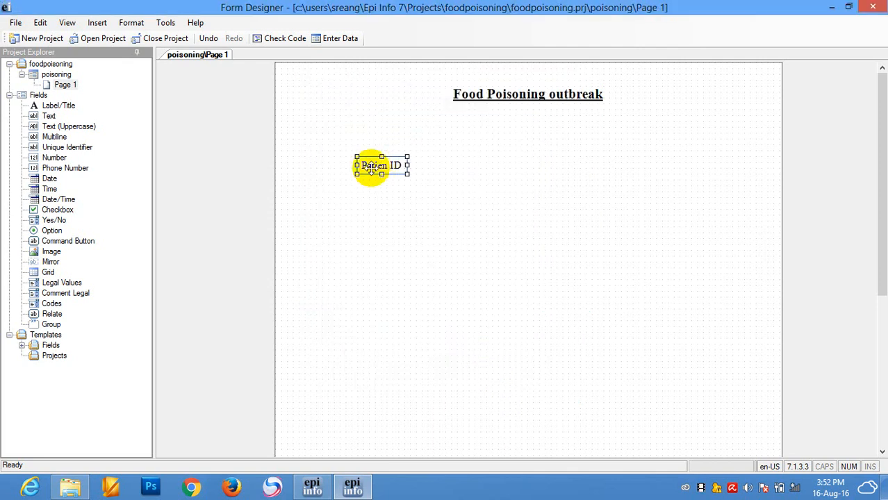
pyautogui.moveTo(370, 167); pyautogui.dragTo(308, 148)
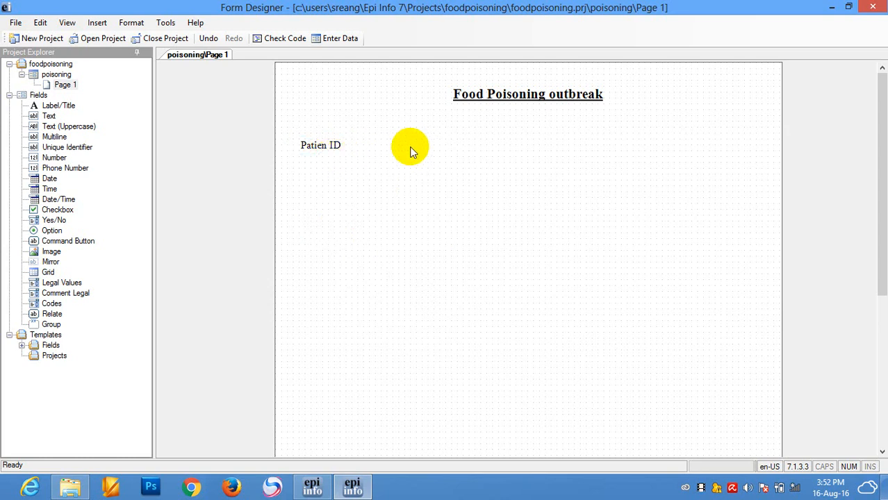
pyautogui.rightClick(390, 141)
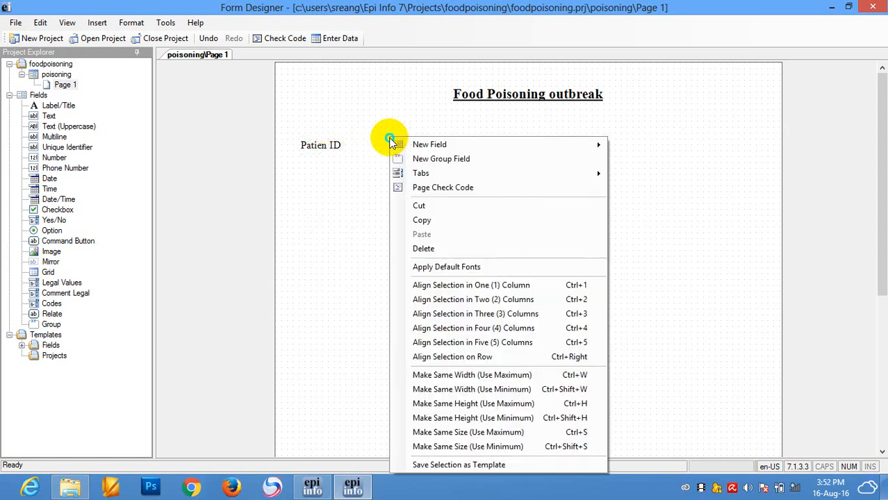
pyautogui.moveTo(589, 144)
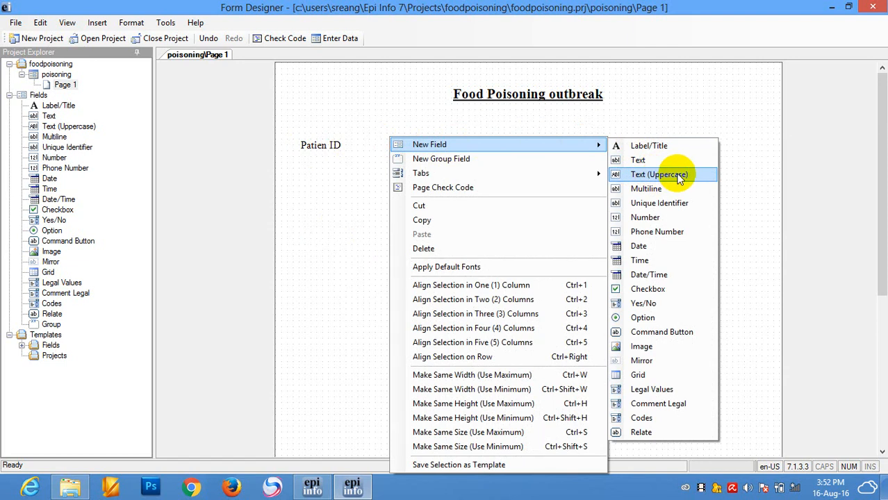
pyautogui.click(644, 163)
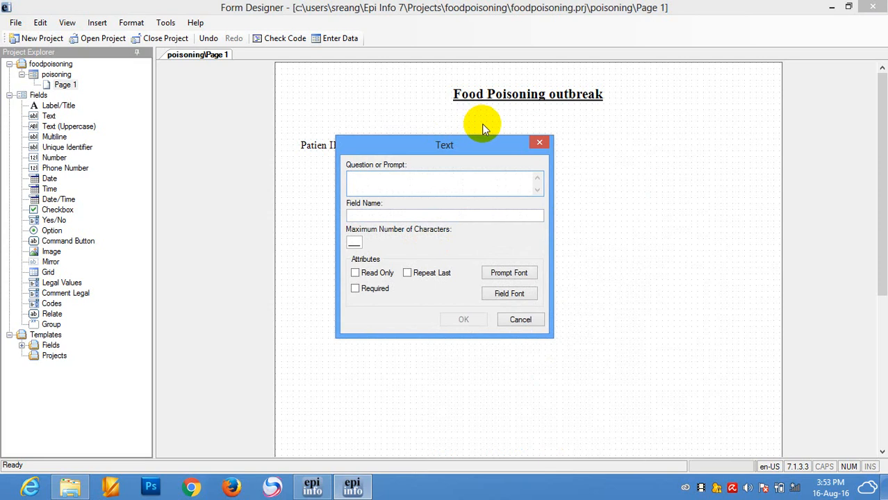
pyautogui.write('Patien ID')
pyautogui.click(387, 215)
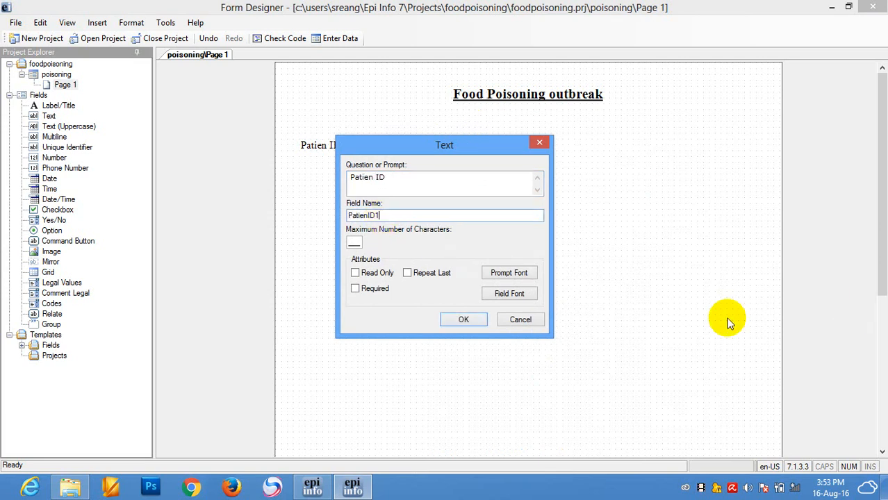
pyautogui.press('BackSpace')
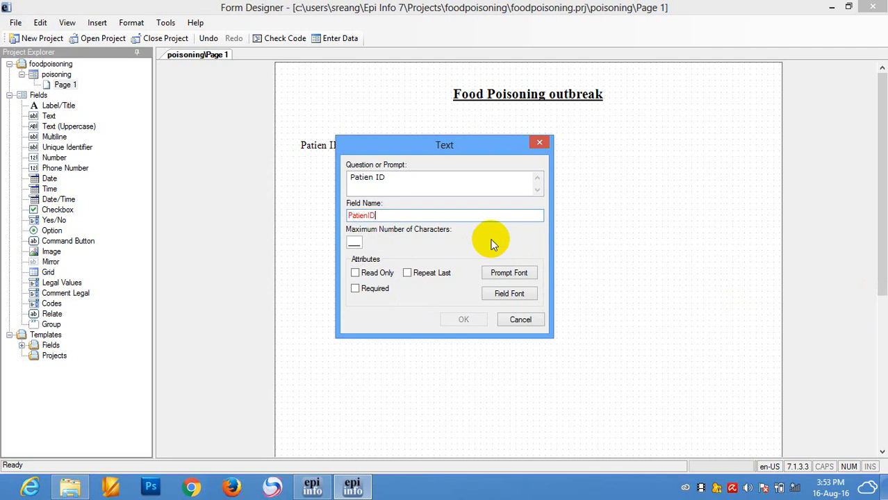
pyautogui.moveTo(422, 155); pyautogui.dragTo(615, 149)
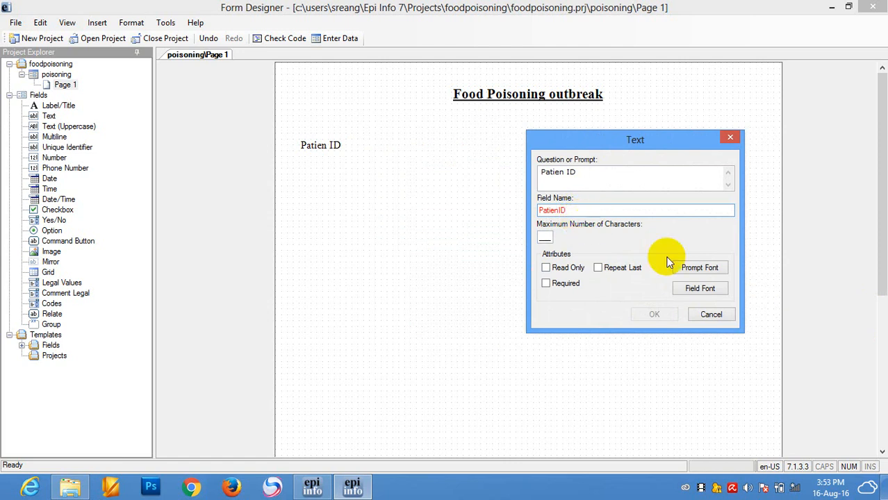
pyautogui.click(721, 310)
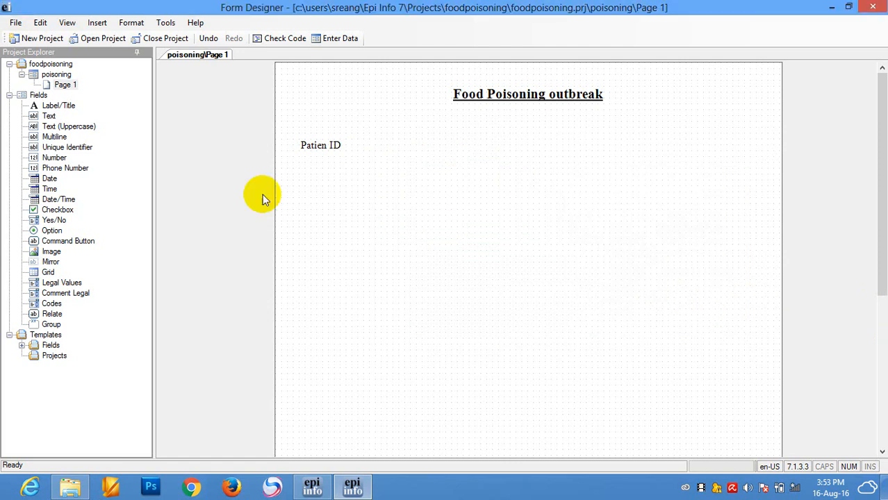
# Delete the "Patien ID" label from the page
pyautogui.click(321, 148)
pyautogui.rightClick(322, 148)
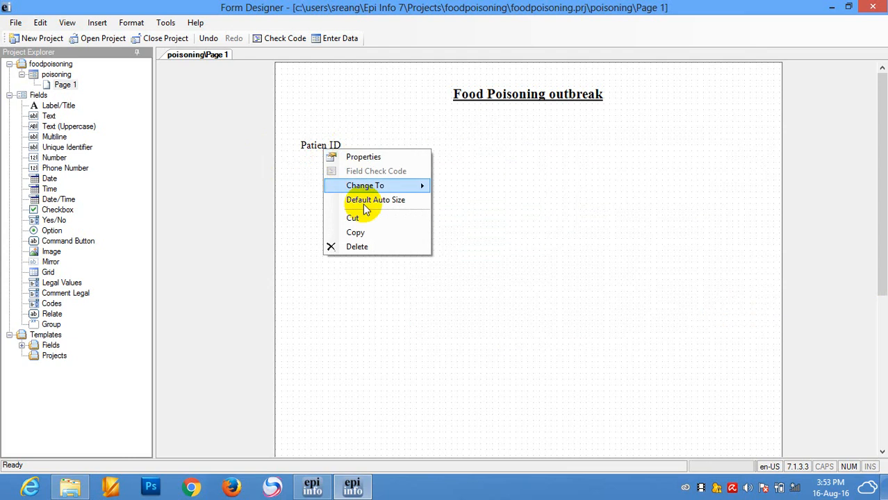
pyautogui.click(380, 248)
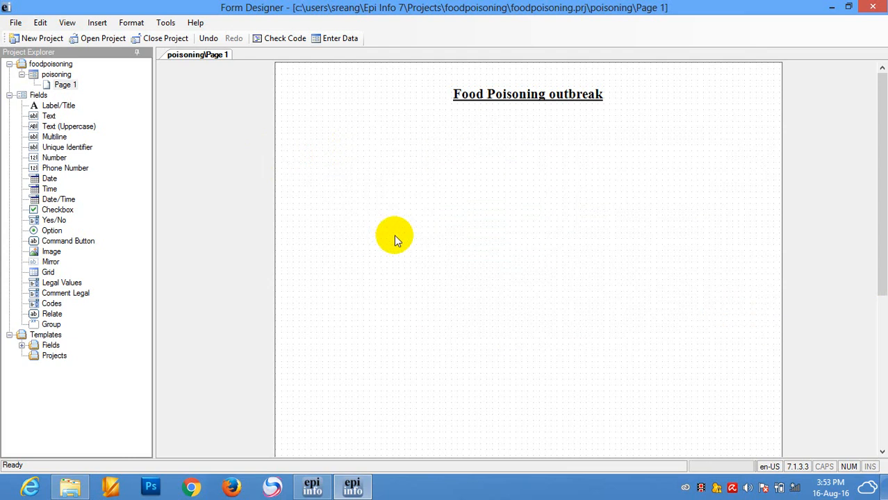
# Start a new Text field below the title with the prompt "Patien ID" and the field name PatienID
pyautogui.rightClick(446, 180)
pyautogui.moveTo(638, 144)
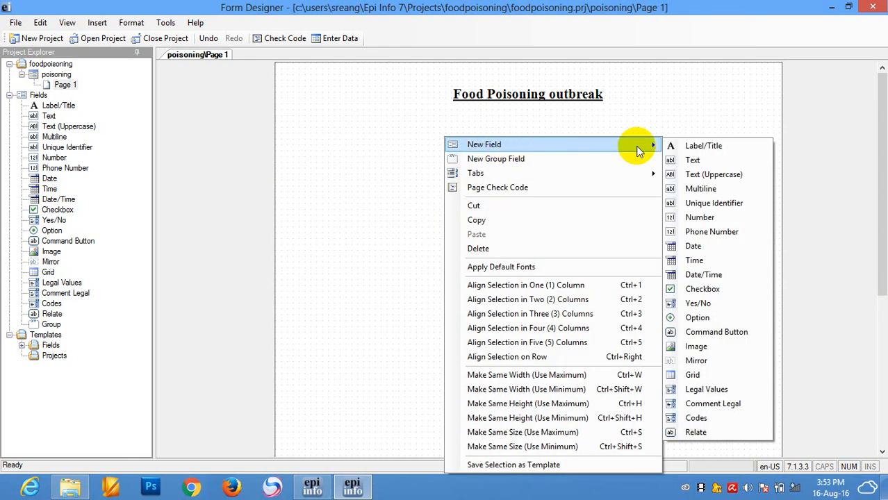
pyautogui.click(714, 161)
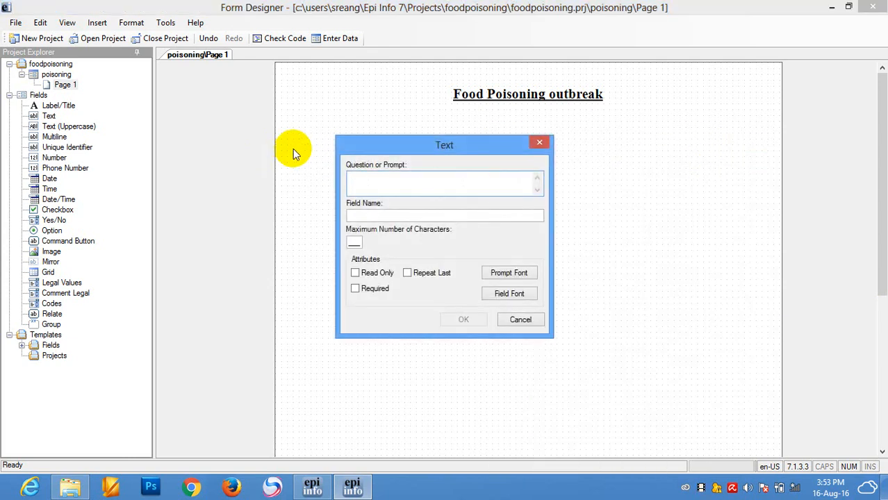
pyautogui.moveTo(353, 142); pyautogui.dragTo(417, 156)
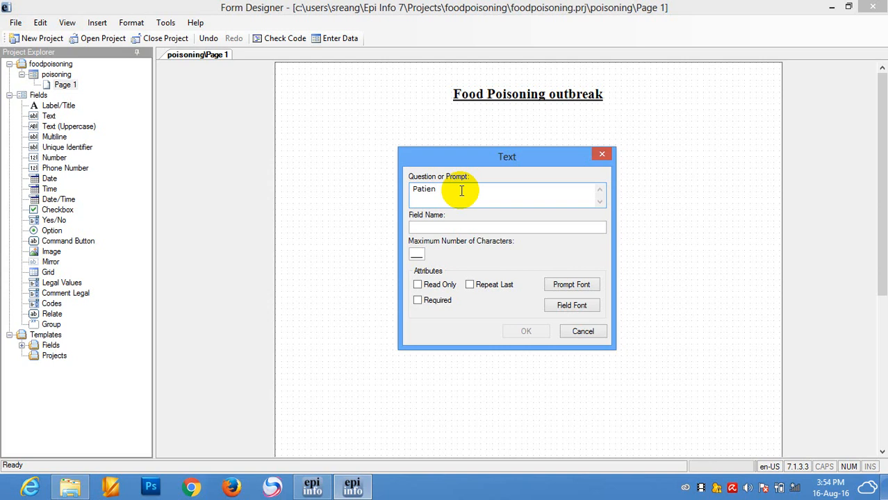
pyautogui.click(460, 226)
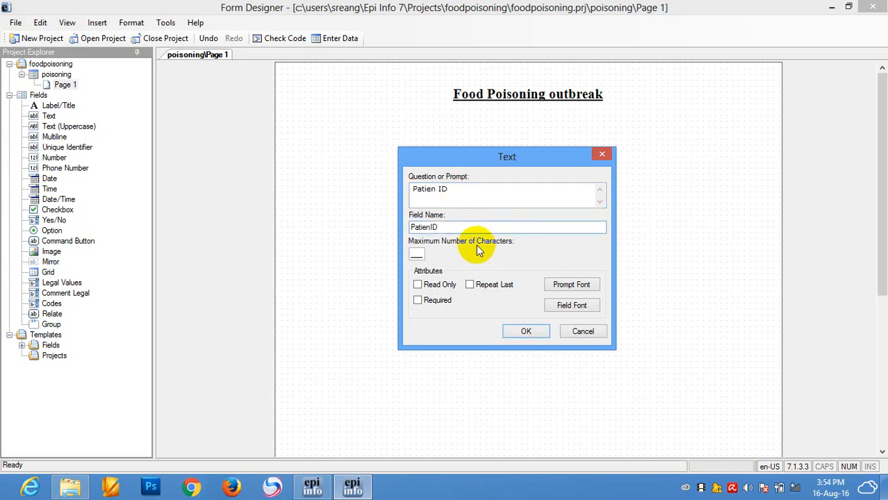
pyautogui.click(486, 192)
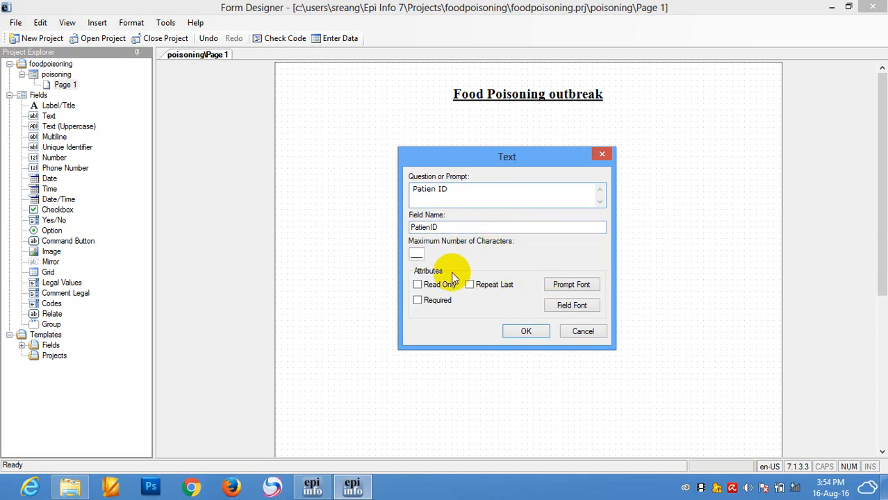
# Limit the PatienID field to 10 characters, make it required but not read-only, and create it
pyautogui.click(415, 255)
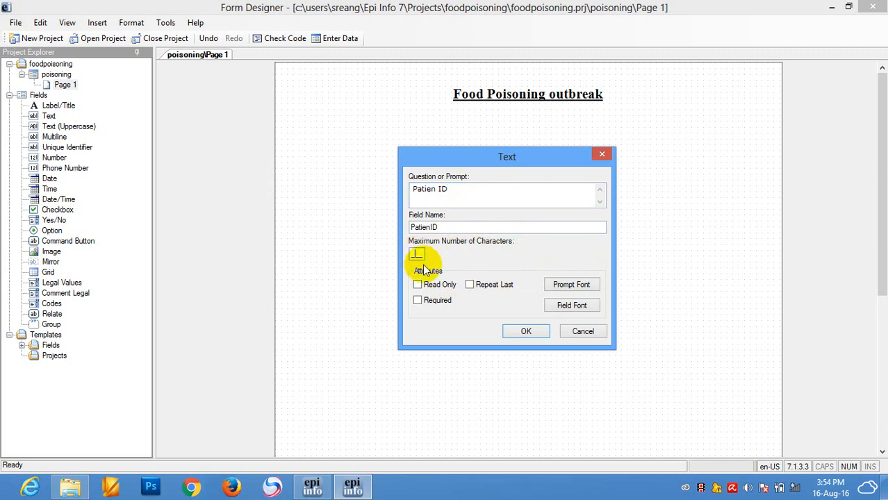
pyautogui.click(521, 332)
pyautogui.write('10')
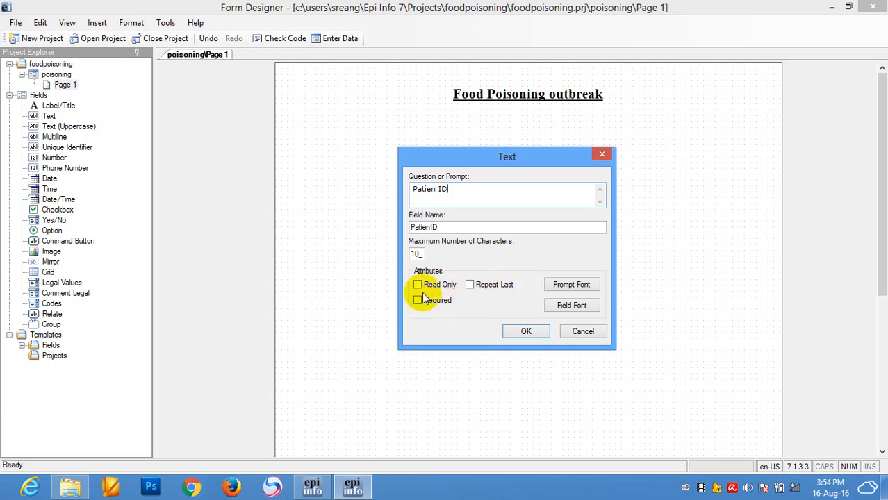
pyautogui.click(418, 286)
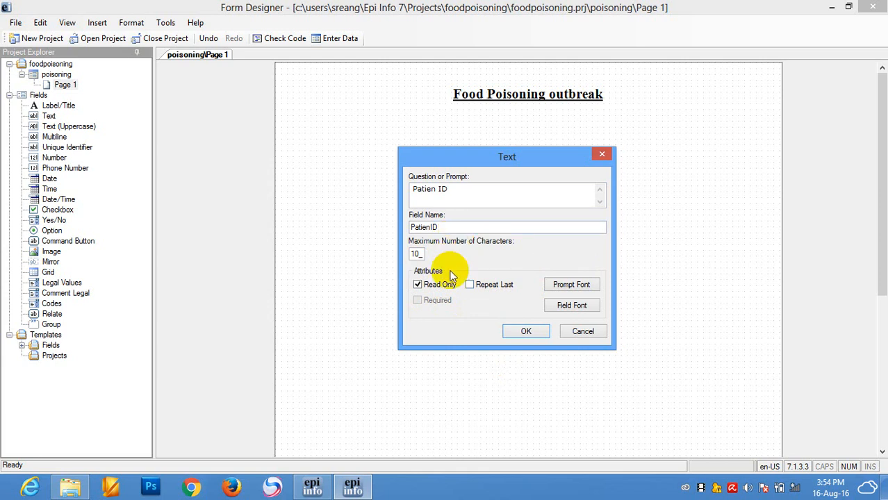
pyautogui.click(418, 285)
pyautogui.click(418, 302)
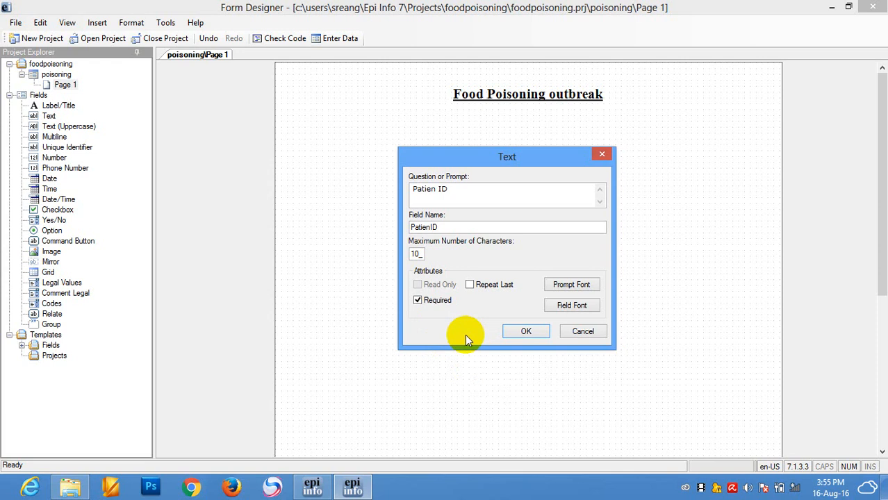
pyautogui.click(526, 332)
# Separate the PatienID entry box from its prompt and place it beside the prompt, on its right side
pyautogui.click(469, 195)
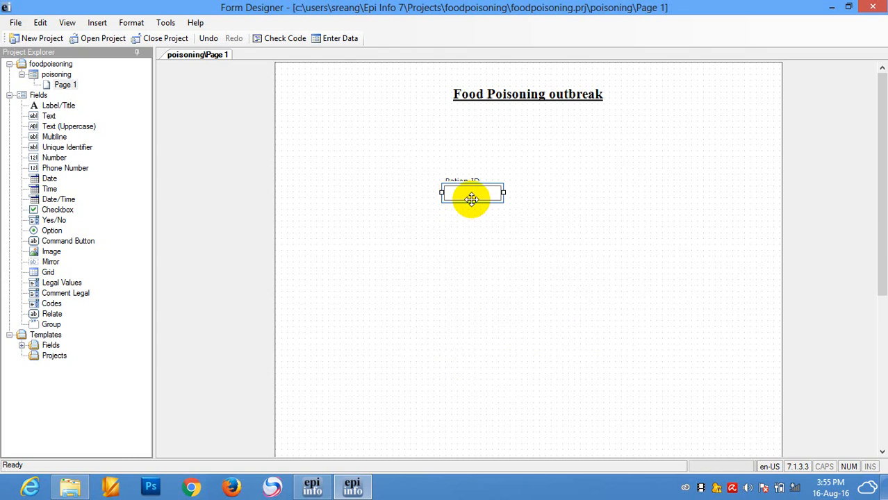
pyautogui.moveTo(470, 200); pyautogui.dragTo(394, 200)
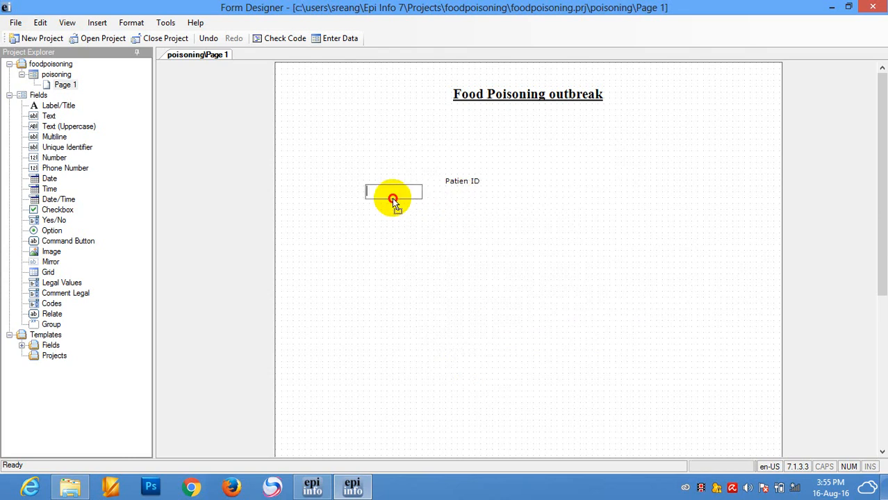
pyautogui.moveTo(477, 182)
pyautogui.mouseDown()
pyautogui.moveTo(455, 174)
pyautogui.moveTo(485, 198)
pyautogui.mouseUp()
pyautogui.click(484, 200)
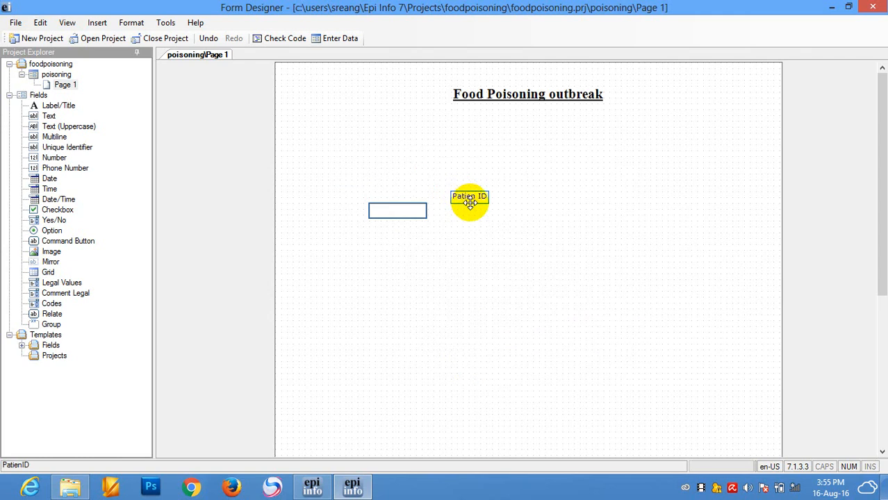
pyautogui.moveTo(470, 201)
pyautogui.mouseDown()
pyautogui.moveTo(458, 197)
pyautogui.moveTo(480, 200)
pyautogui.mouseUp()
pyautogui.click(427, 211)
pyautogui.moveTo(427, 211); pyautogui.dragTo(549, 203)
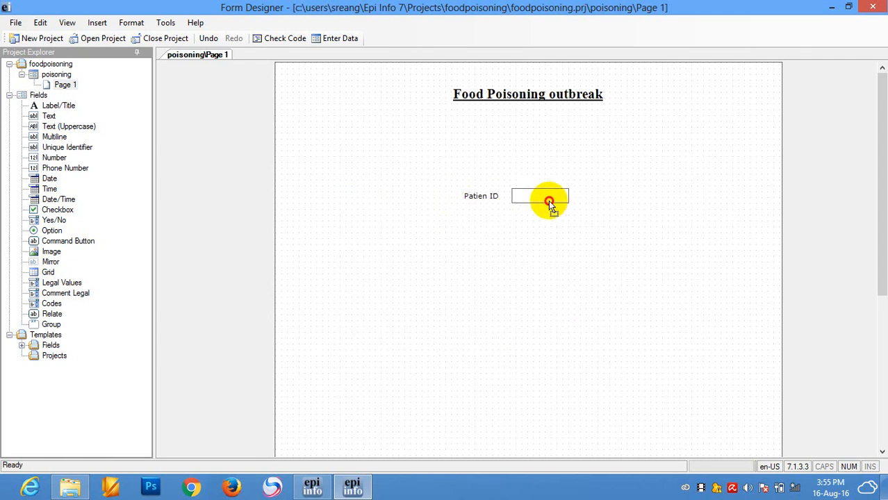
# Move the PatienID prompt together with its entry box near the page's left edge below the title
pyautogui.click(479, 197)
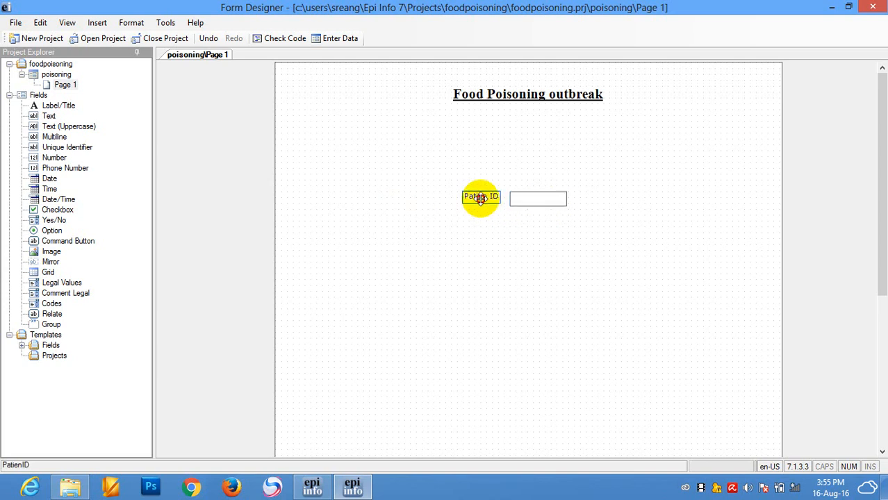
pyautogui.moveTo(480, 197); pyautogui.dragTo(312, 160)
pyautogui.click(313, 174)
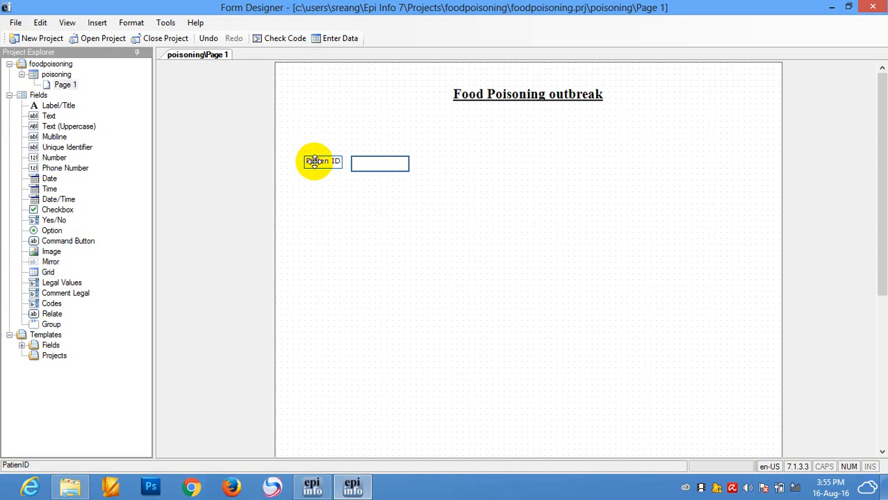
# Reopen the PatienID field's properties and set its prompt font size to 12
pyautogui.rightClick(314, 162)
pyautogui.click(342, 171)
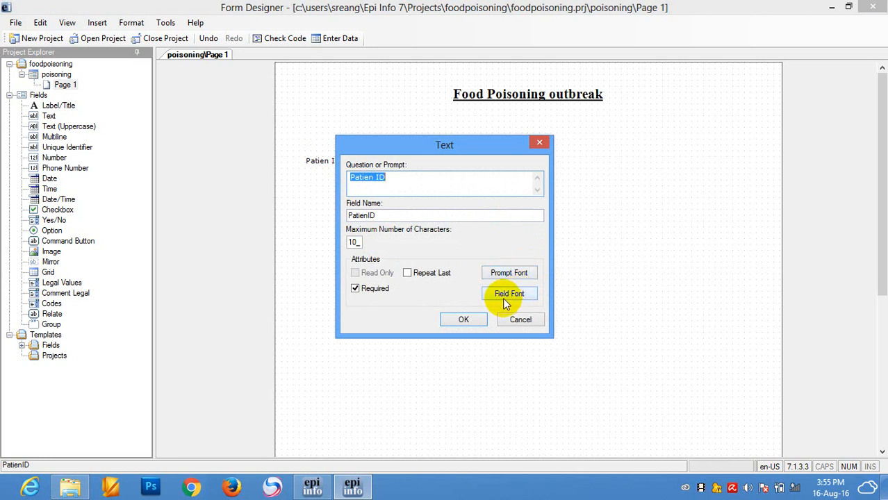
pyautogui.moveTo(474, 143); pyautogui.dragTo(618, 203)
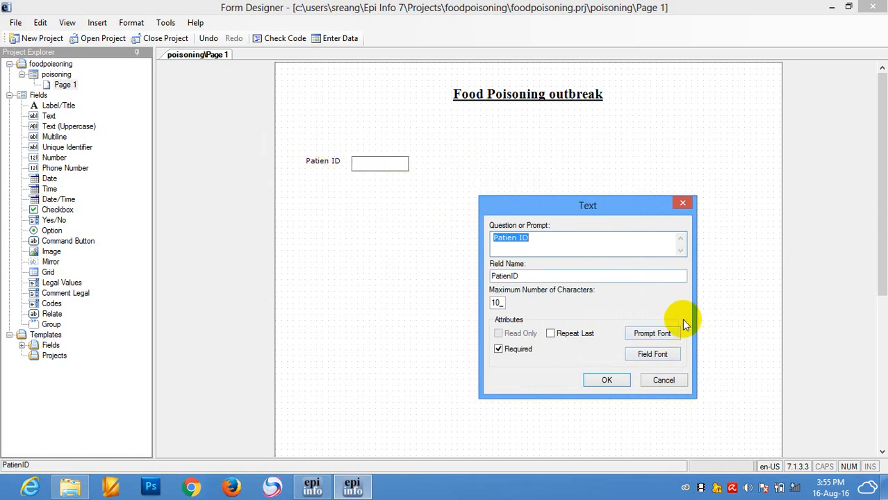
pyautogui.click(657, 336)
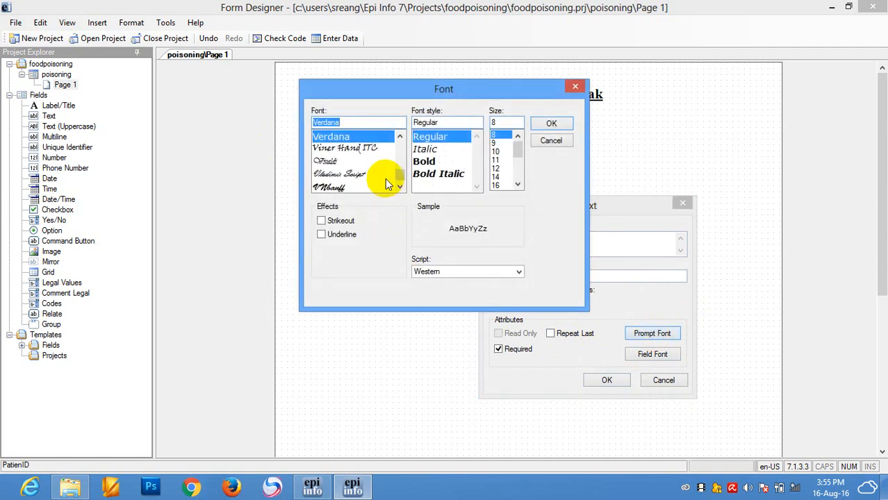
pyautogui.click(501, 168)
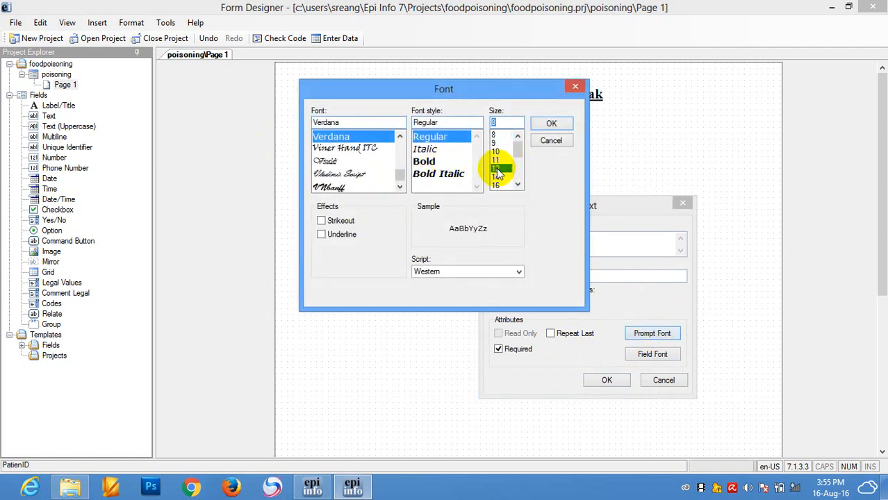
pyautogui.click(551, 124)
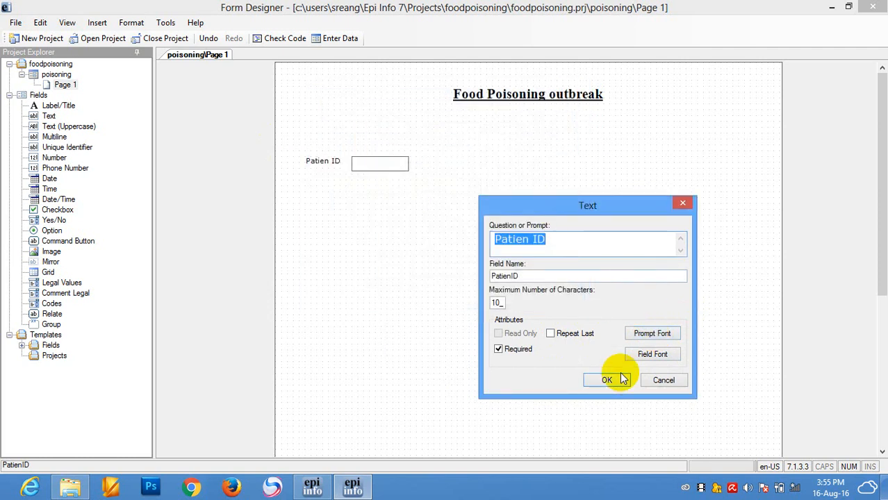
# Set the PatienID field font size to 12, apply the properties, and move the entry box back to the right of its prompt
pyautogui.click(655, 354)
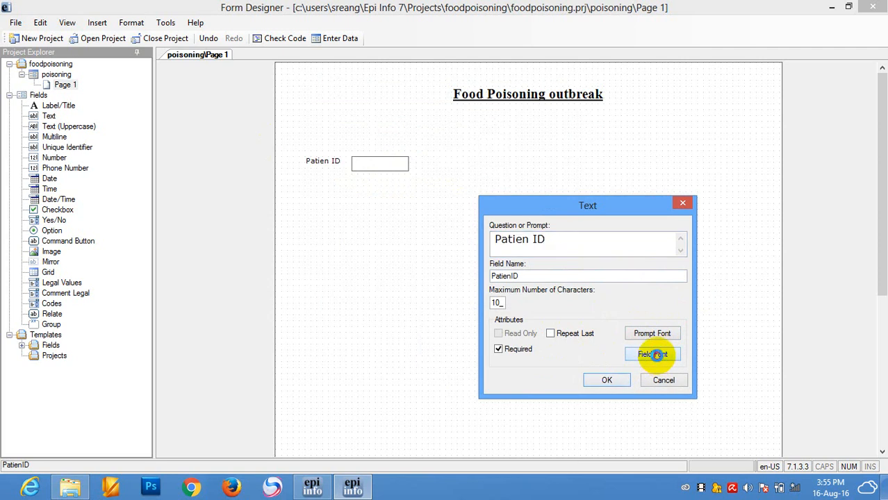
pyautogui.click(501, 143)
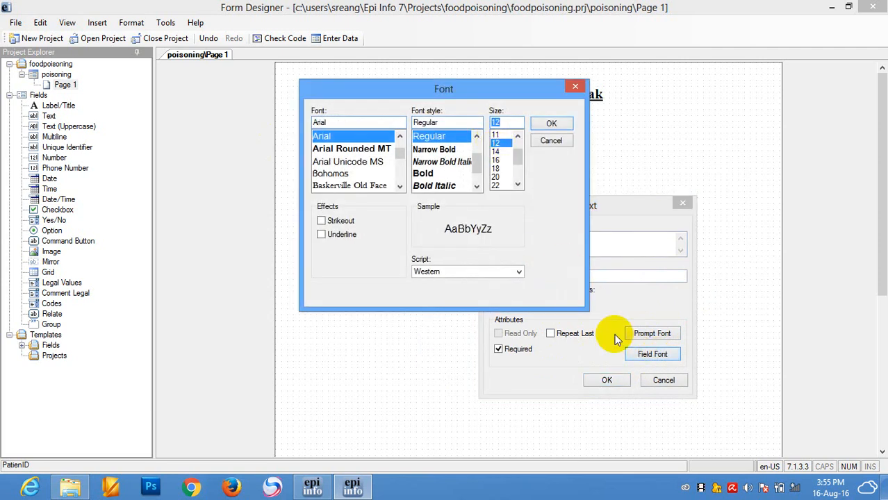
pyautogui.click(551, 123)
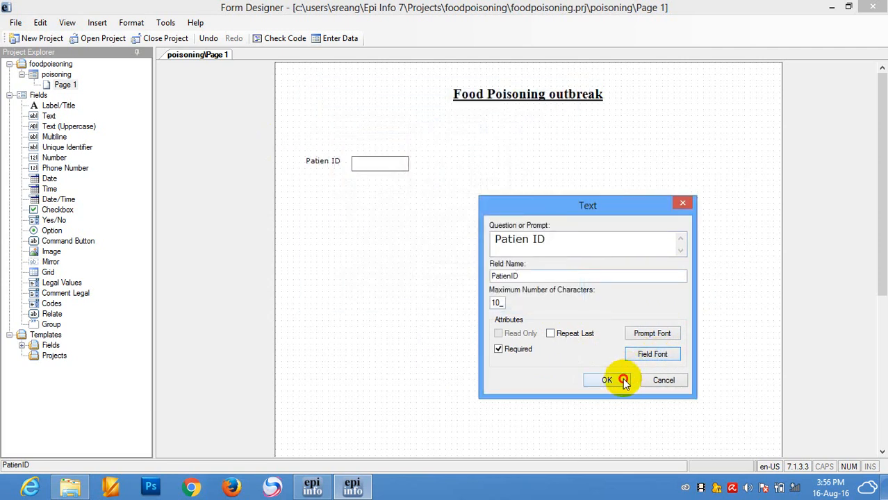
pyautogui.click(621, 379)
pyautogui.click(350, 179)
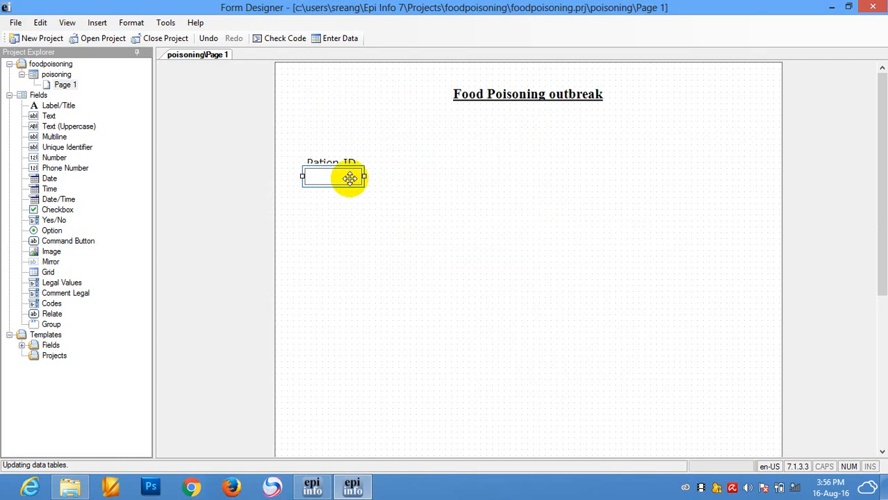
pyautogui.moveTo(350, 179); pyautogui.dragTo(421, 171)
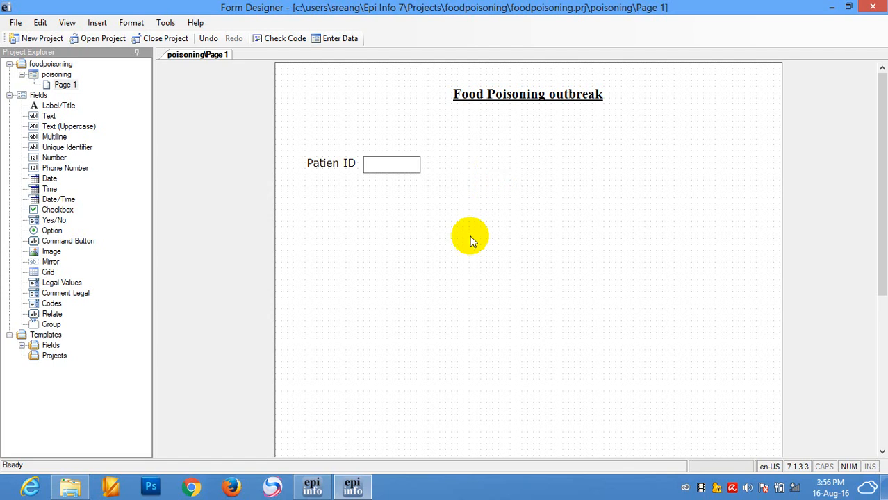
pyautogui.rightClick(430, 210)
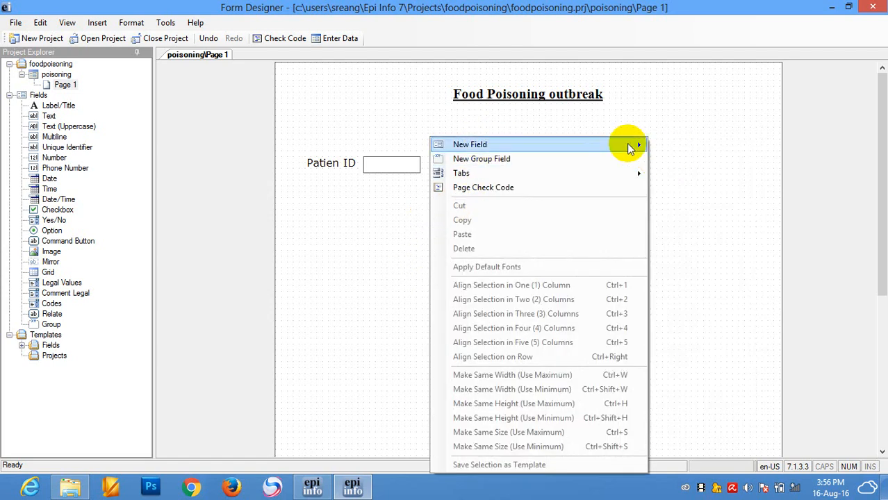
pyautogui.moveTo(630, 144)
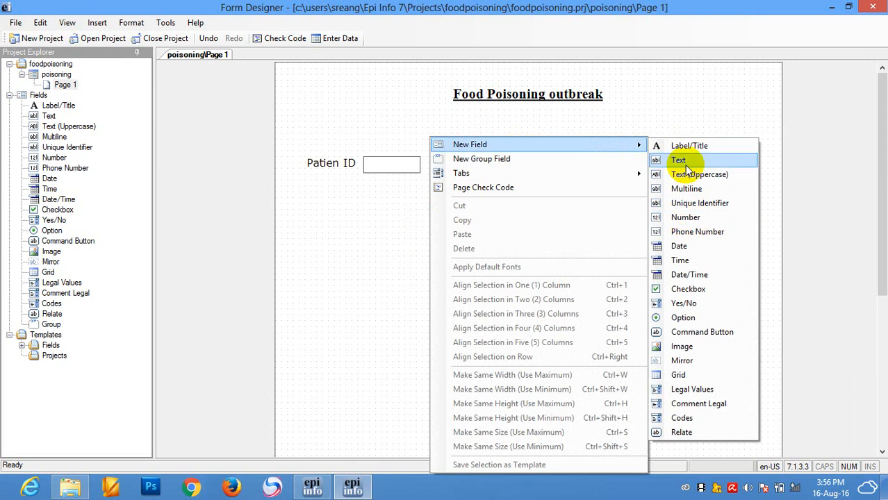
pyautogui.click(338, 252)
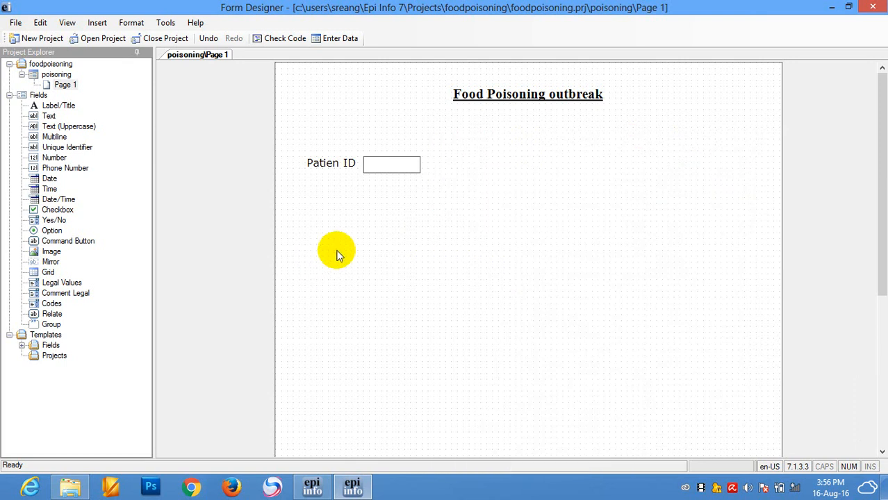
pyautogui.click(368, 170)
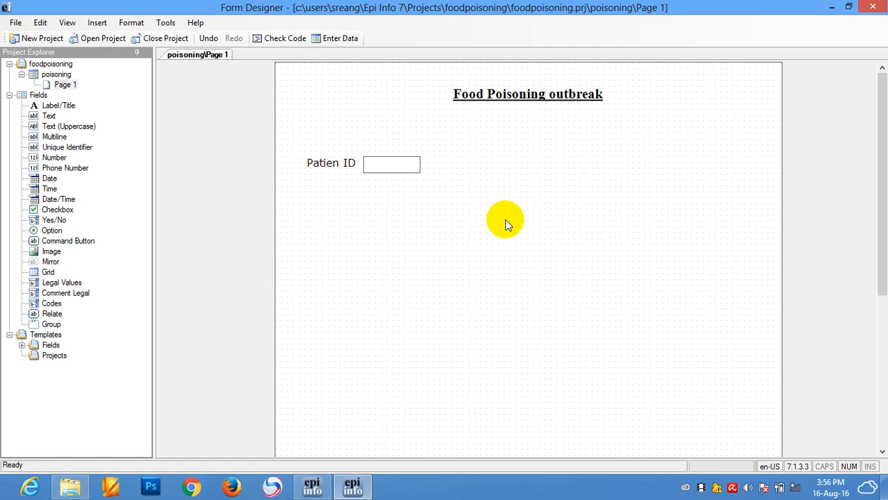
# Start a new Text (Uppercase) field on the page with the prompt "Patien Name" and the field name PatienName
pyautogui.rightClick(476, 140)
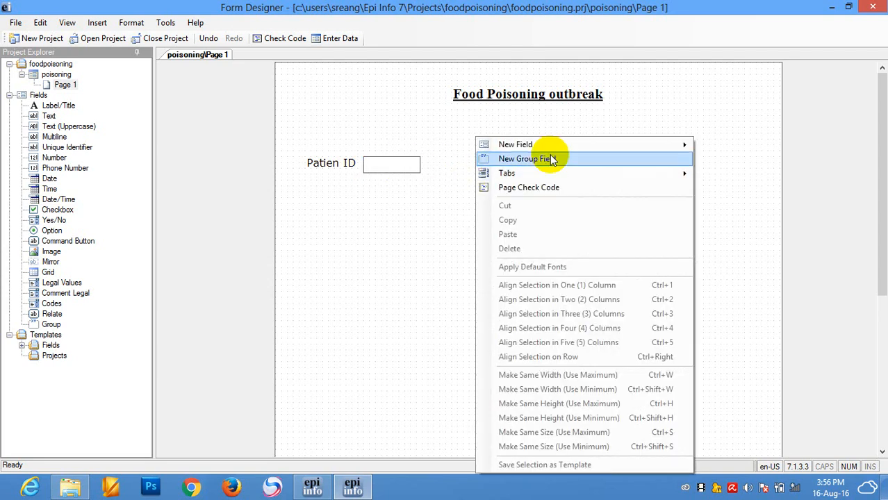
pyautogui.moveTo(549, 145)
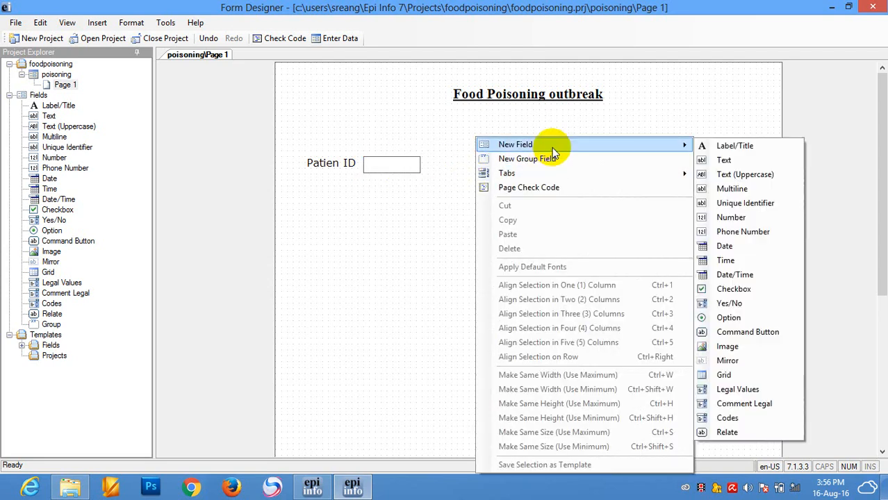
pyautogui.click(745, 174)
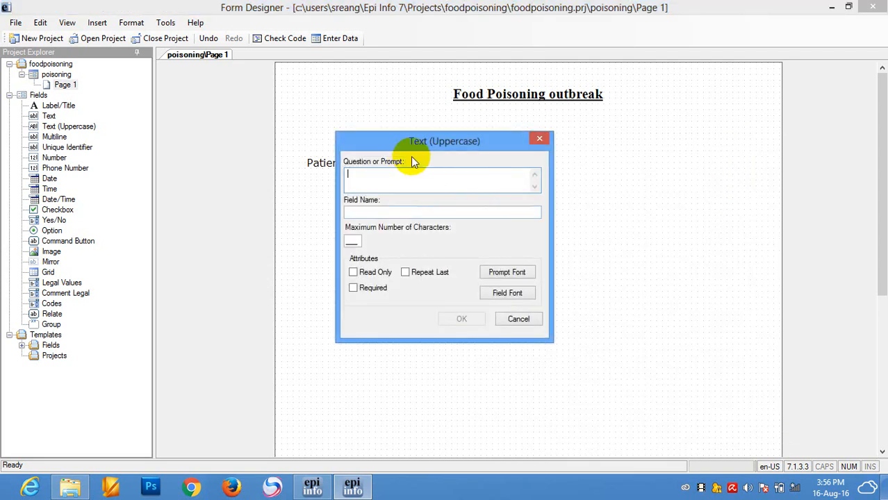
pyautogui.write('Patien name')
pyautogui.press('BackSpace')
pyautogui.press('BackSpace')
pyautogui.press('BackSpace')
pyautogui.click(400, 213)
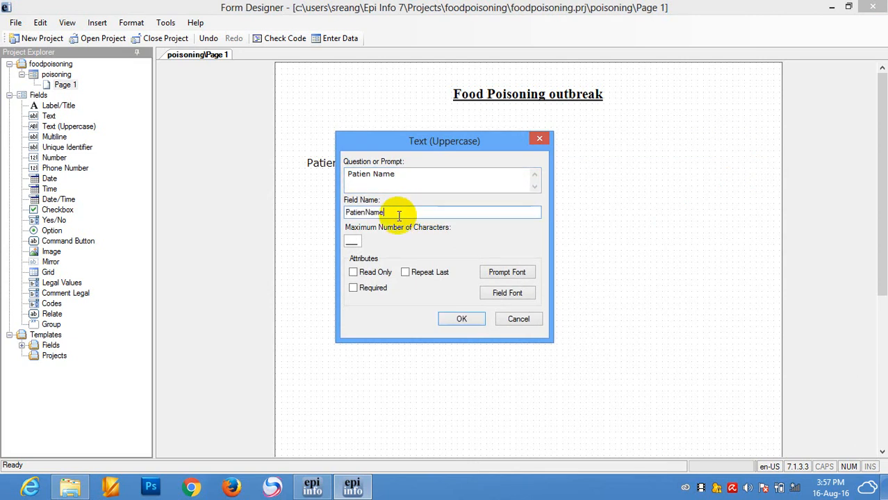
# Limit the PatienName field to a maximum of 25 characters and make it required
pyautogui.moveTo(432, 144); pyautogui.dragTo(603, 136)
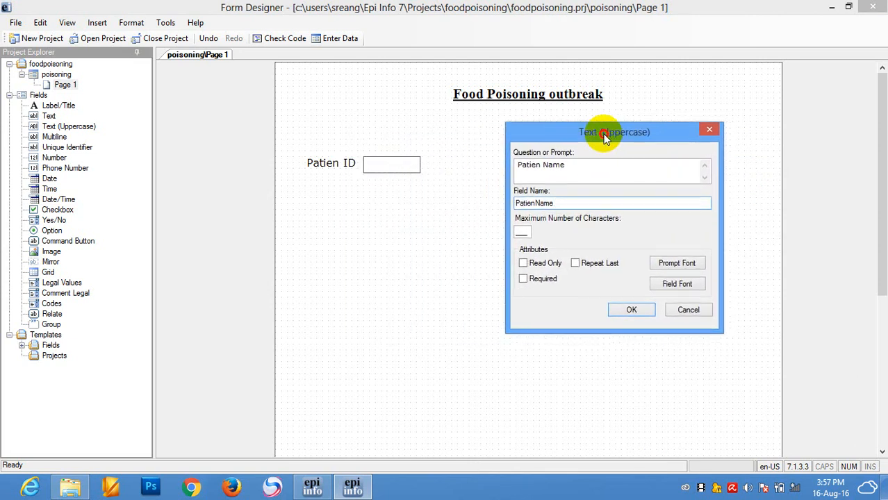
pyautogui.click(522, 232)
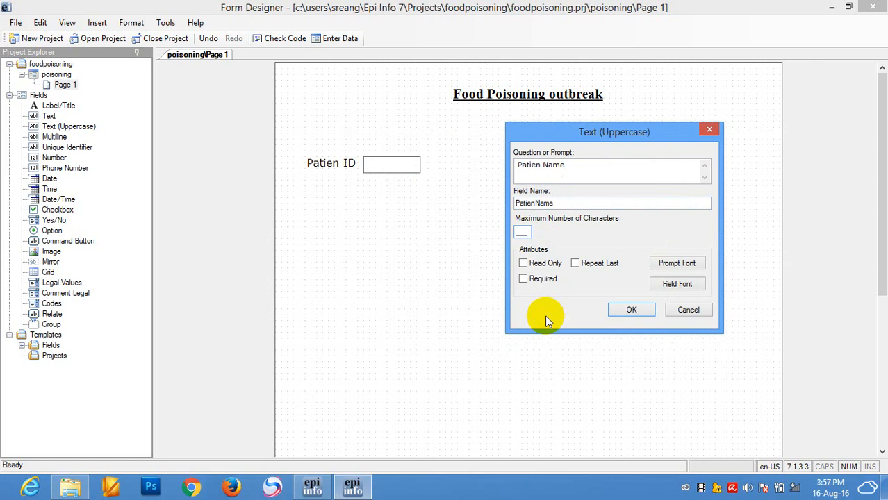
pyautogui.write('25')
pyautogui.click(531, 280)
# Set both the prompt font size and the field font size of the PatienName field to 12
pyautogui.click(670, 264)
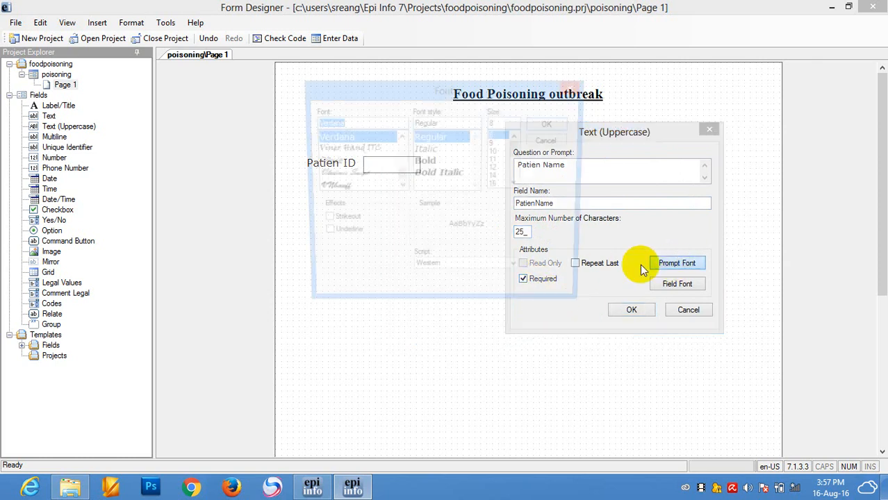
pyautogui.click(496, 169)
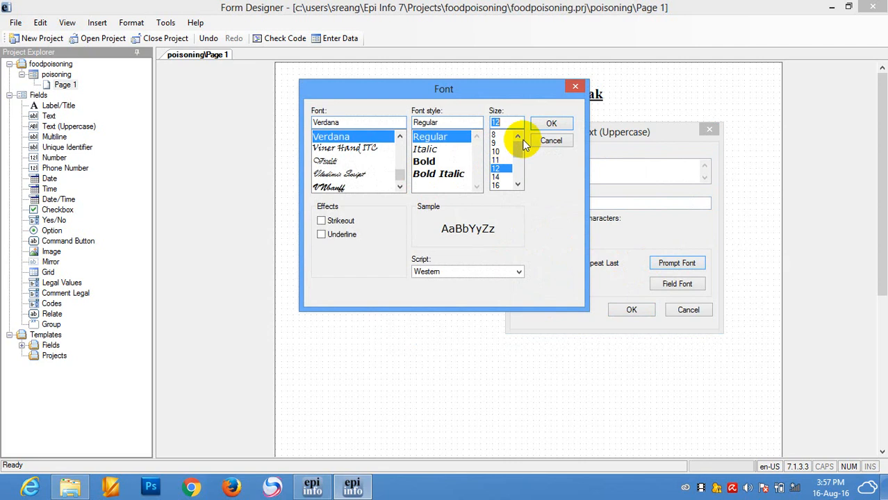
pyautogui.click(549, 124)
pyautogui.click(677, 284)
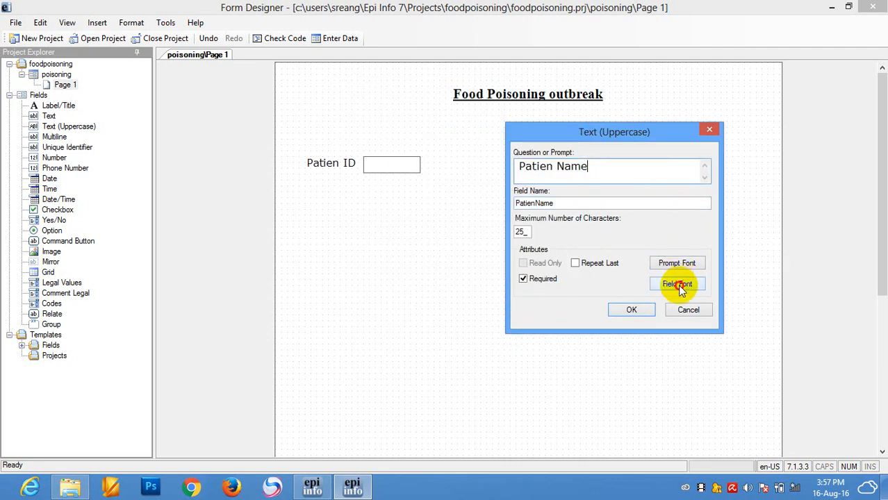
pyautogui.click(495, 142)
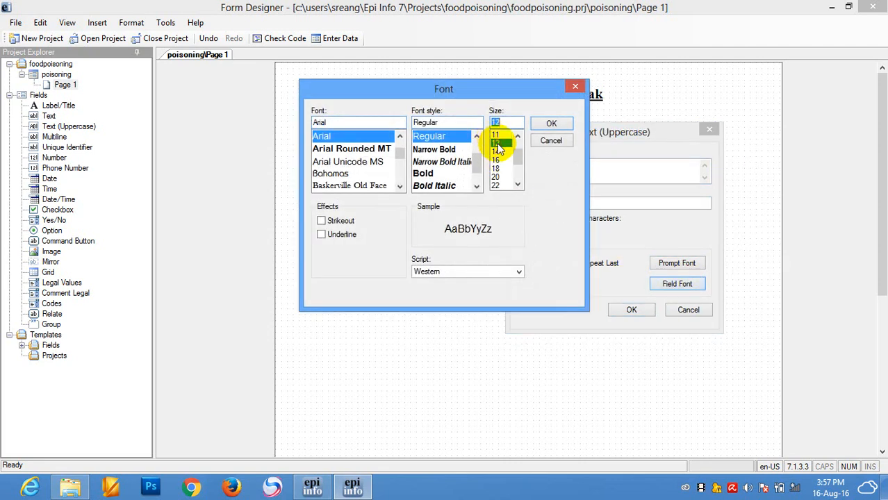
pyautogui.click(551, 123)
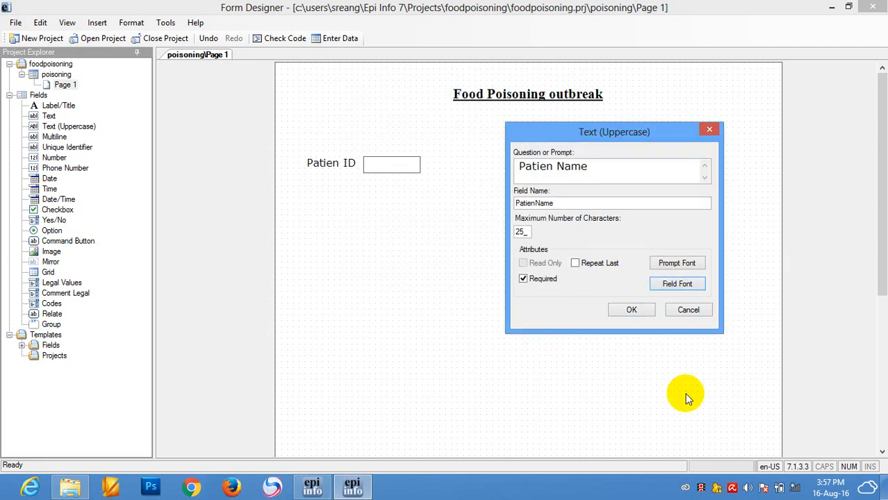
# Apply the PatienName properties and line up its prompt and entry box on the same row, right of the Patien ID box
pyautogui.click(631, 308)
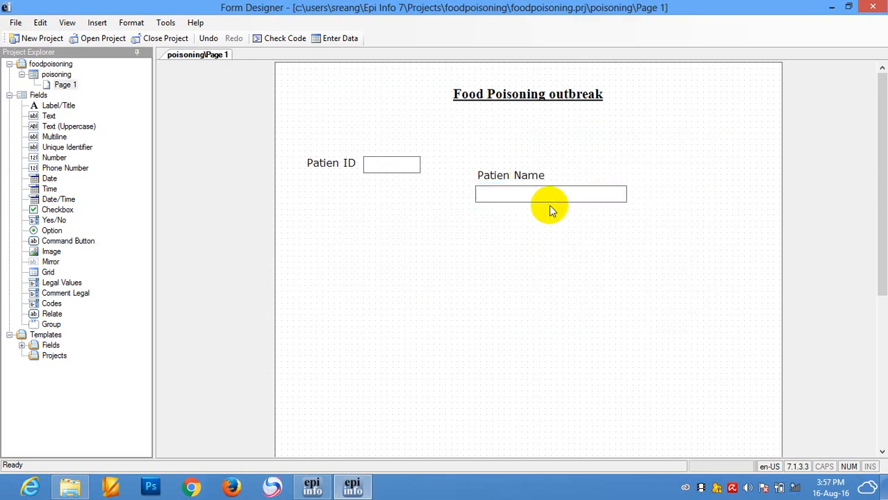
pyautogui.moveTo(549, 198); pyautogui.dragTo(627, 185)
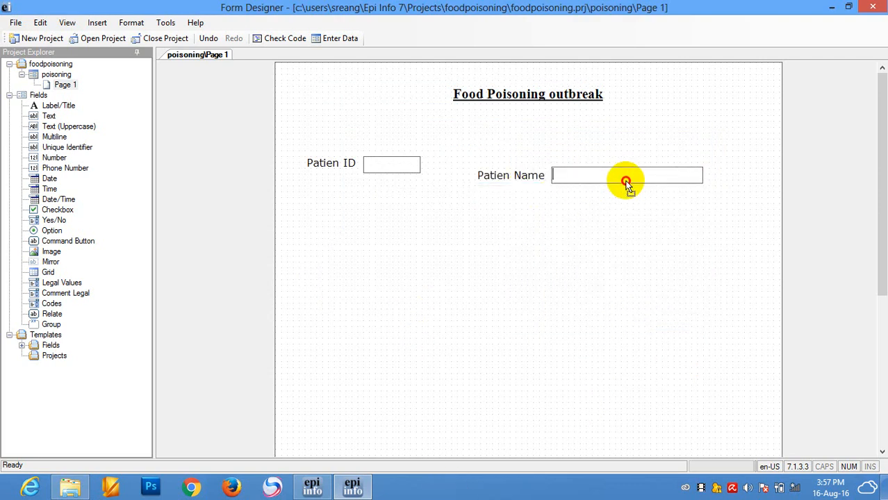
pyautogui.moveTo(532, 174); pyautogui.dragTo(481, 171)
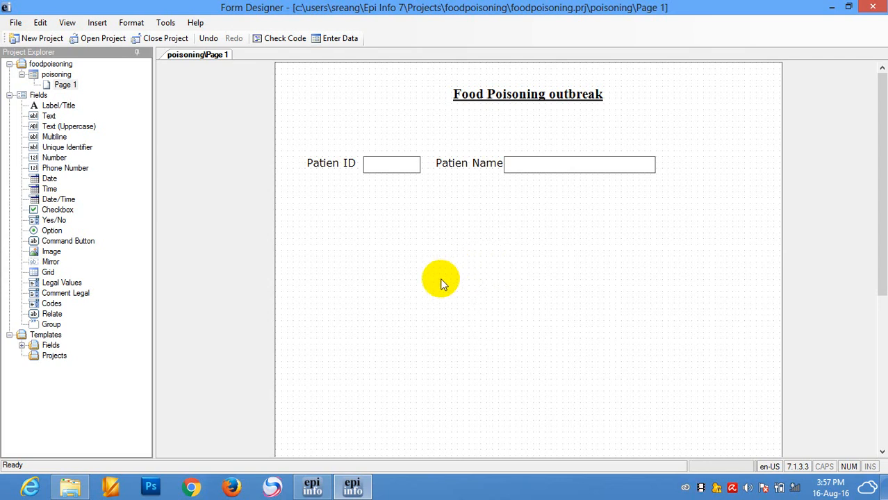
# Start a new Number field beside the patient name with prompt and field name Age, pattern ###, and make it required
pyautogui.rightClick(670, 164)
pyautogui.moveTo(720, 149)
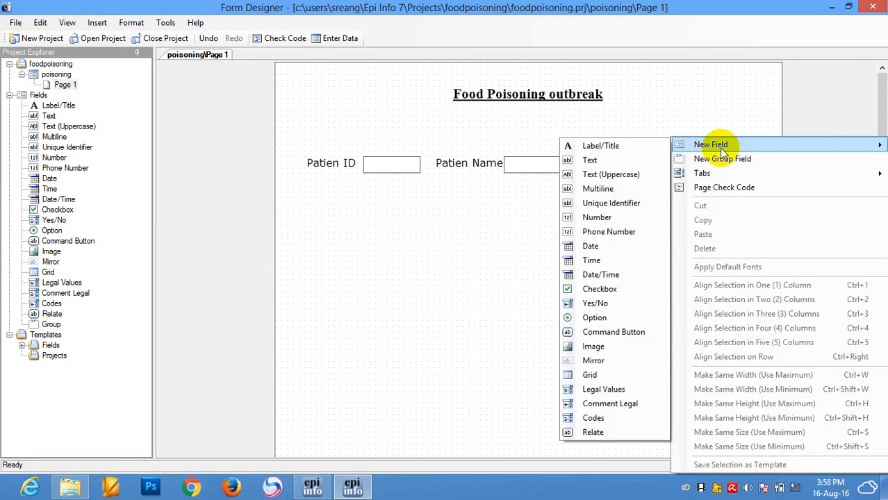
pyautogui.click(603, 218)
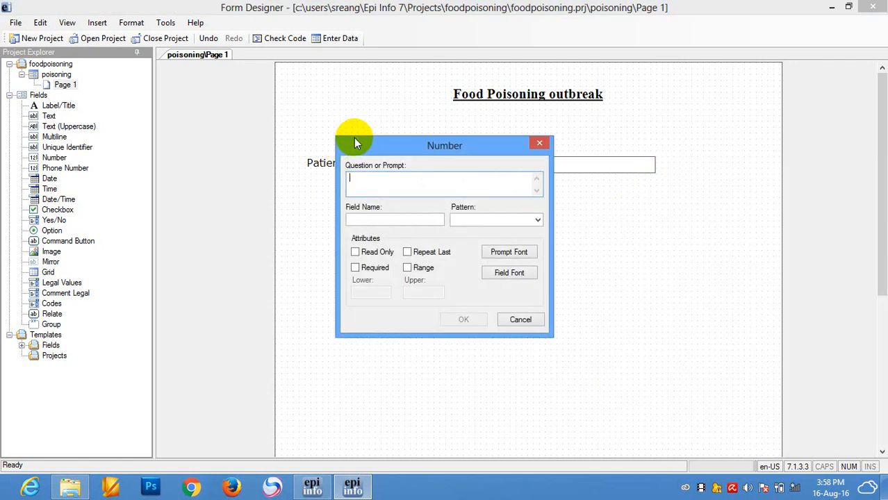
pyautogui.write('Age')
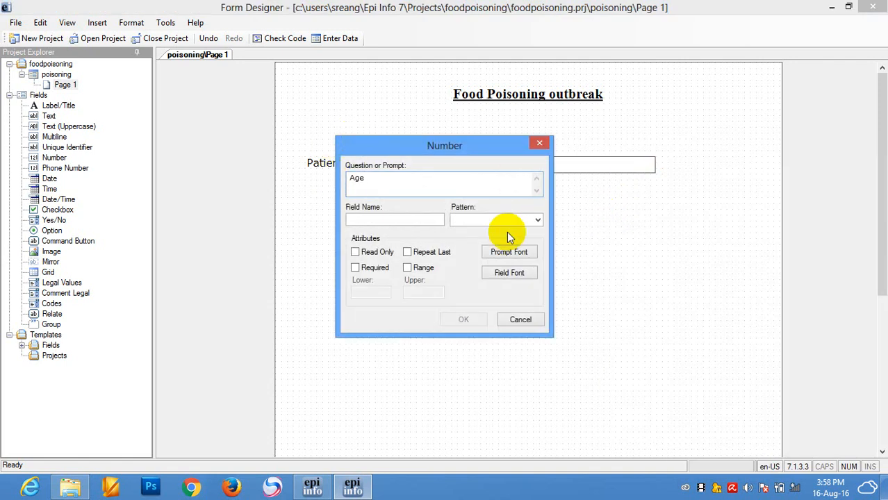
pyautogui.click(399, 221)
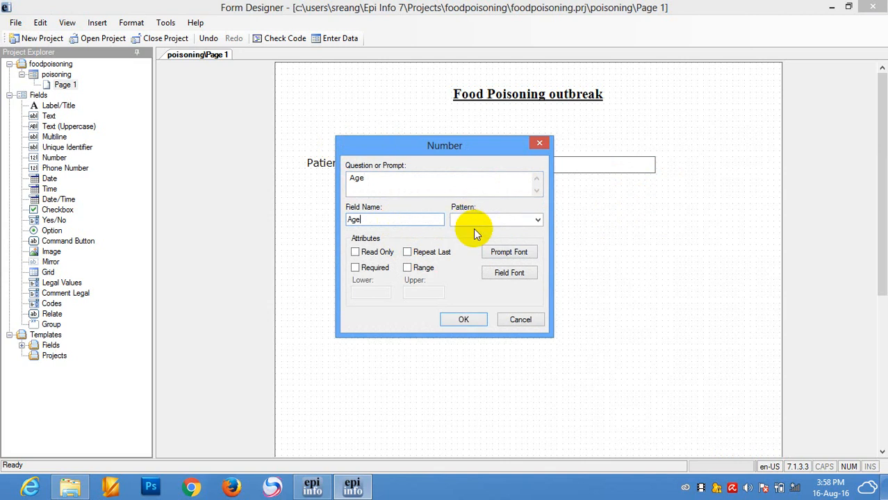
pyautogui.click(537, 220)
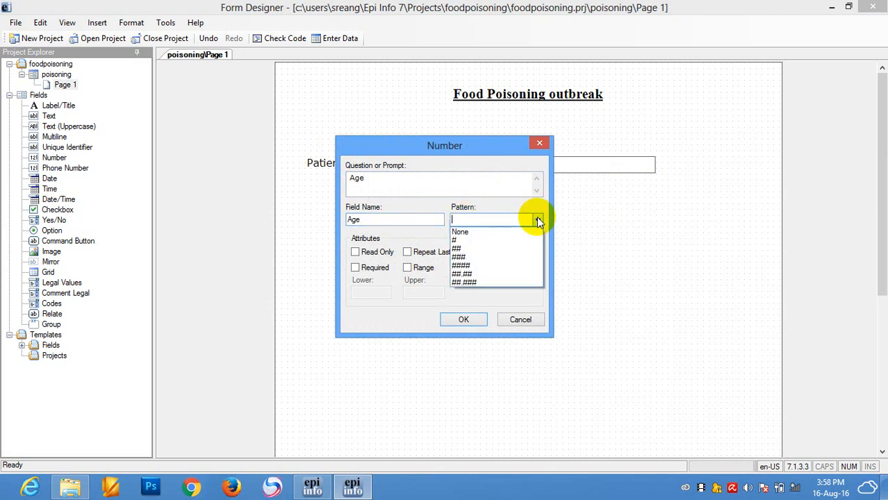
pyautogui.click(476, 258)
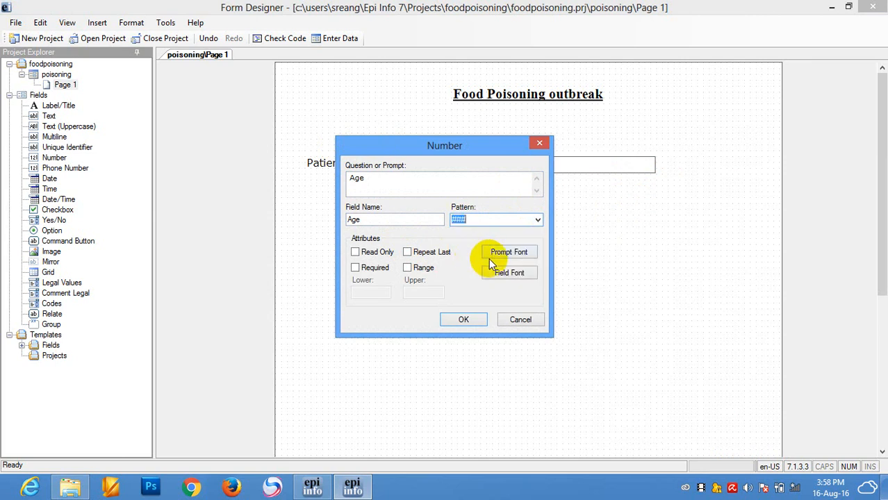
pyautogui.click(485, 221)
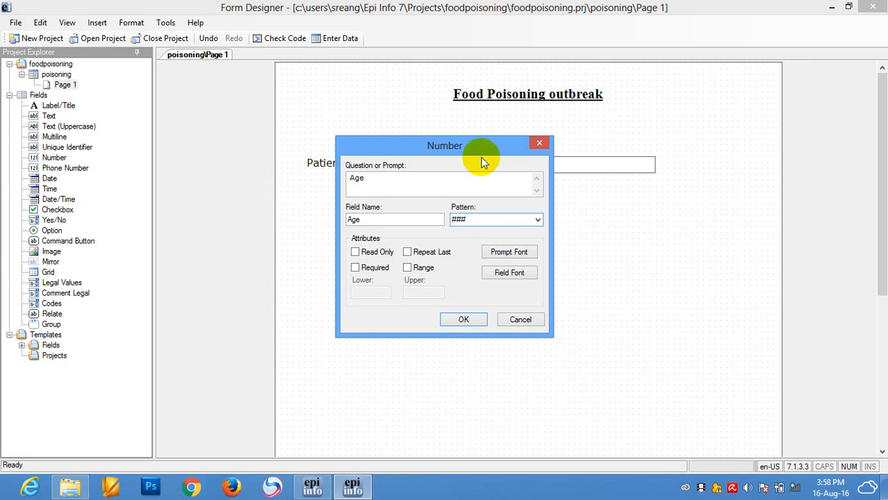
pyautogui.moveTo(478, 145); pyautogui.dragTo(608, 189)
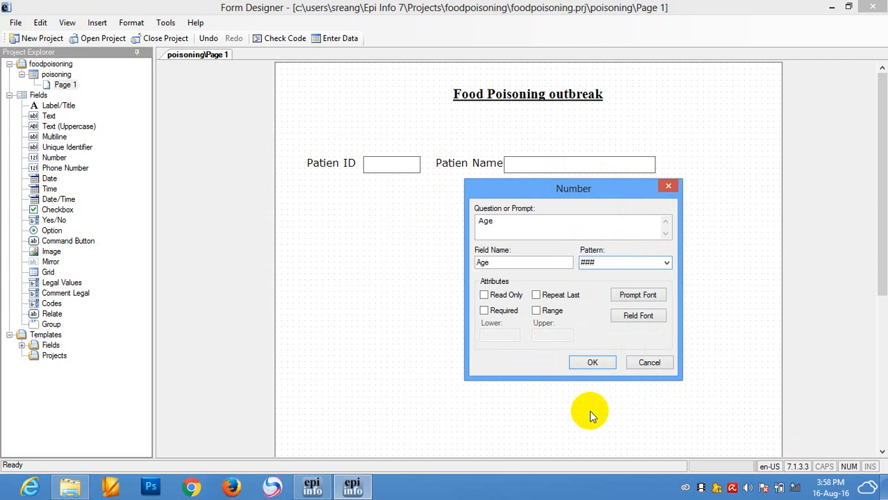
pyautogui.click(501, 313)
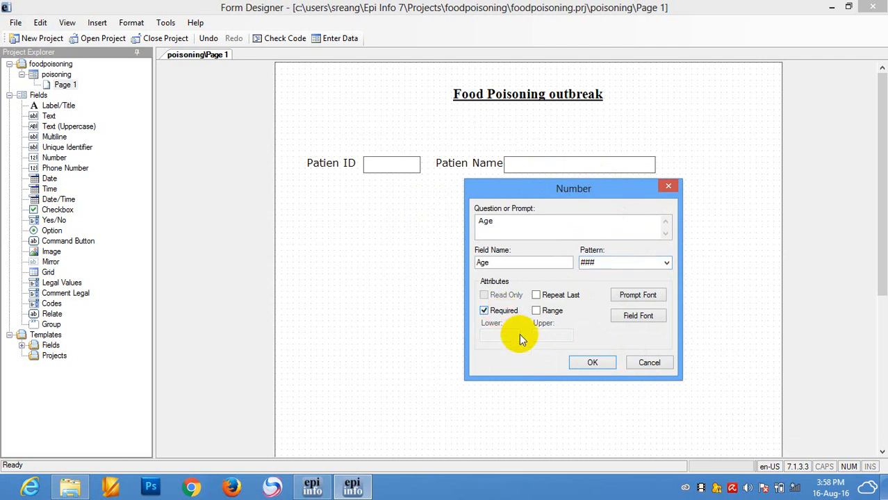
# Enlarge the Age field's prompt font, set its field font size to 12, and apply the properties
pyautogui.click(637, 296)
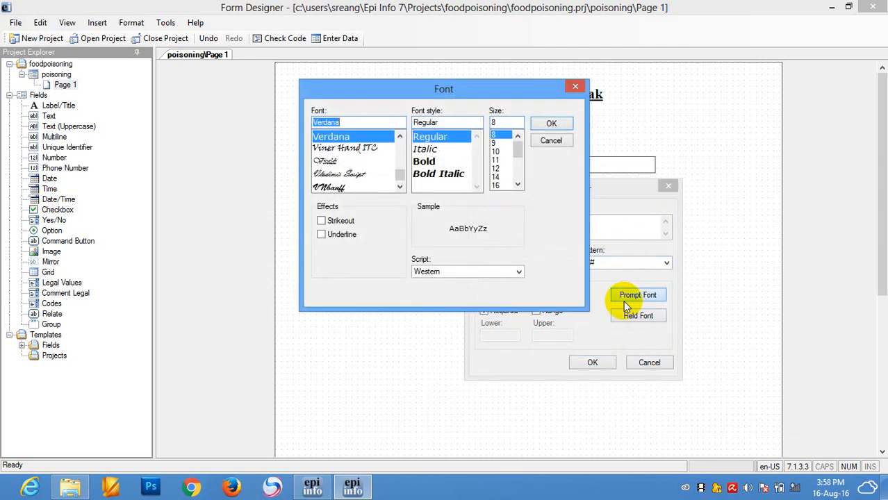
pyautogui.click(495, 161)
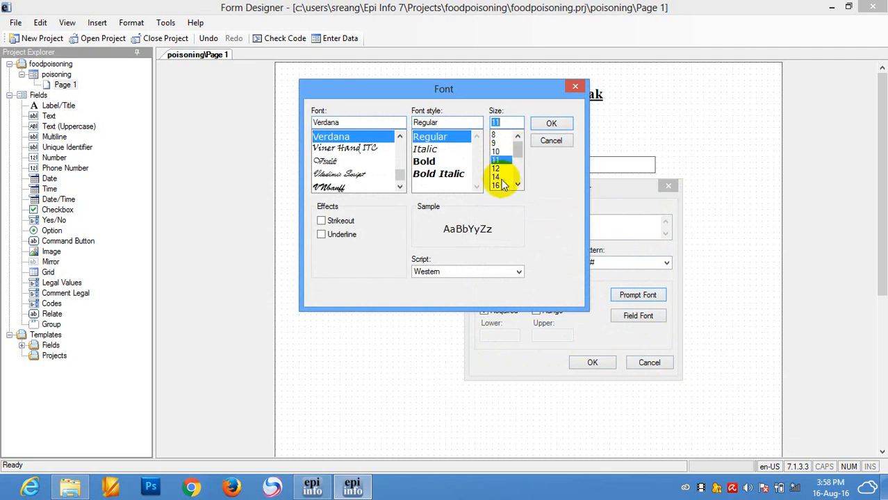
pyautogui.click(549, 124)
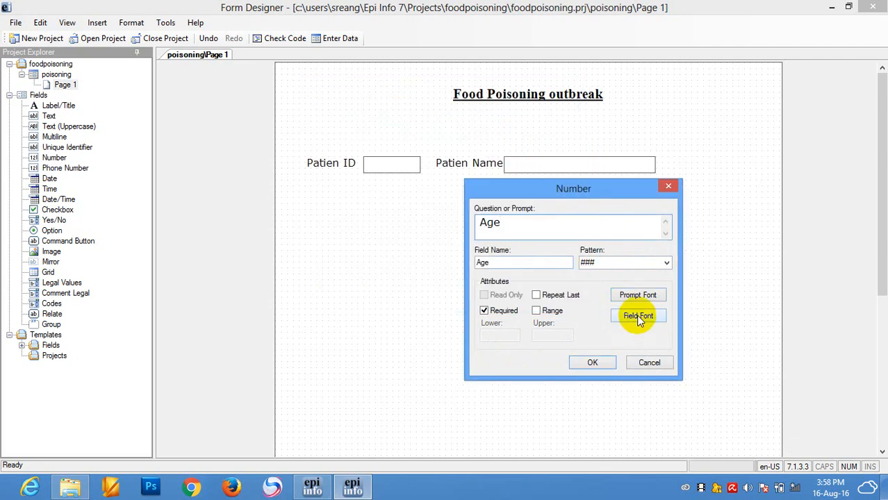
pyautogui.click(638, 316)
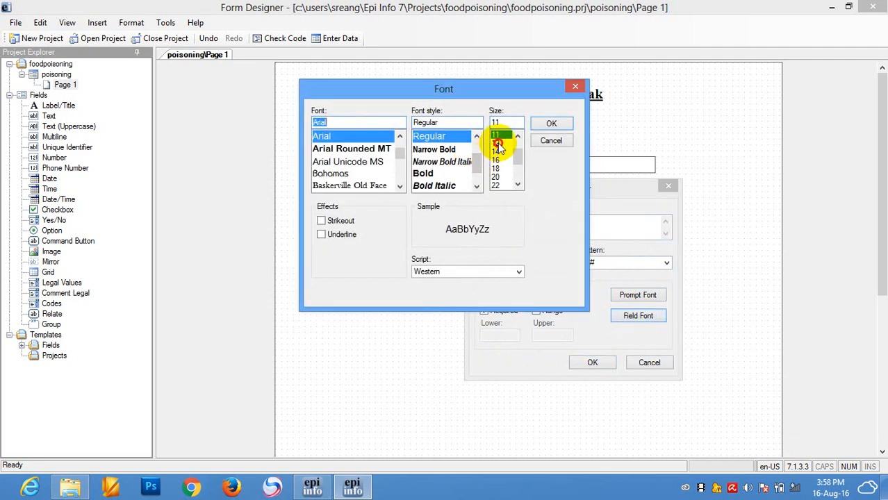
pyautogui.click(499, 142)
pyautogui.click(551, 123)
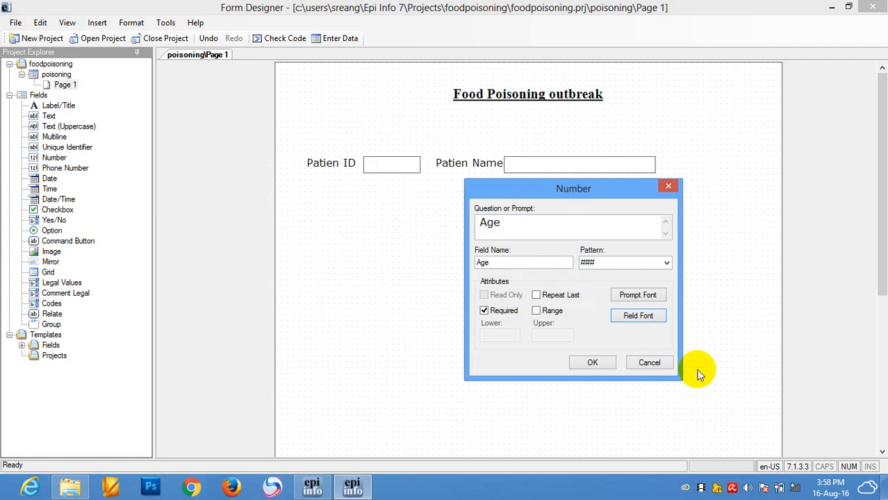
pyautogui.click(605, 363)
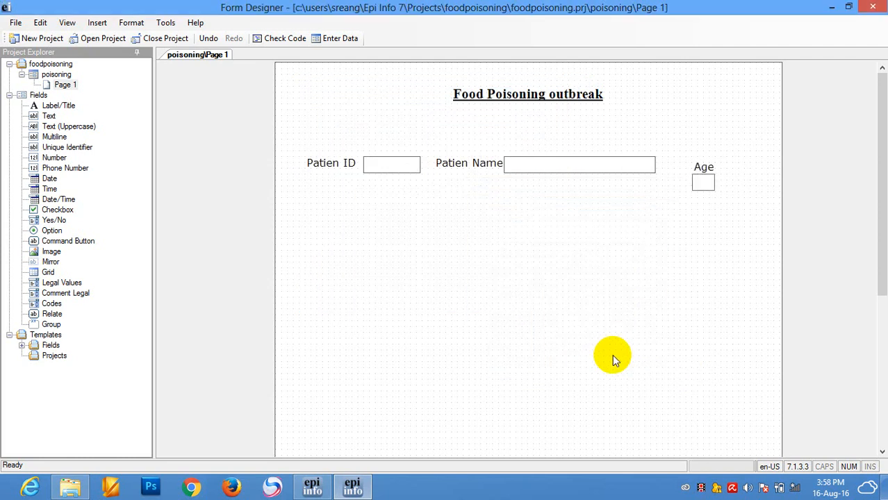
# Place the Age prompt and its entry box side by side on the row, right of the Patien Name box
pyautogui.moveTo(706, 186); pyautogui.dragTo(704, 167)
pyautogui.click(706, 172)
pyautogui.click(703, 176)
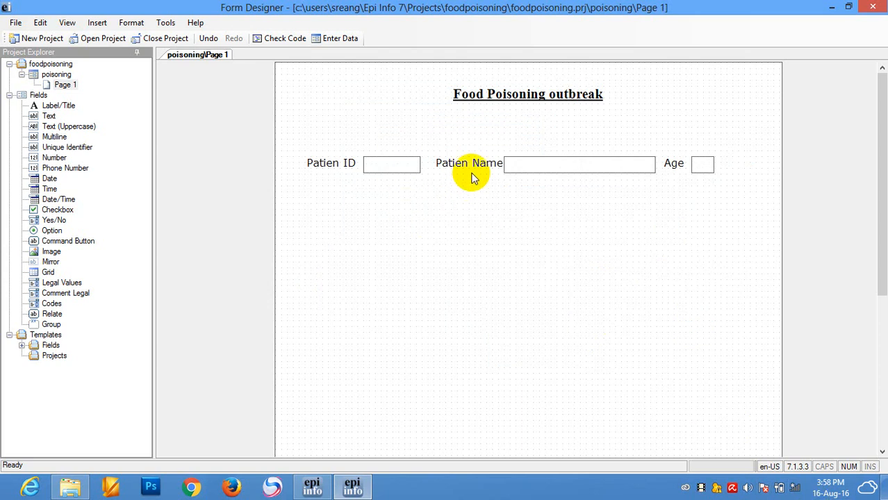
pyautogui.click(350, 162)
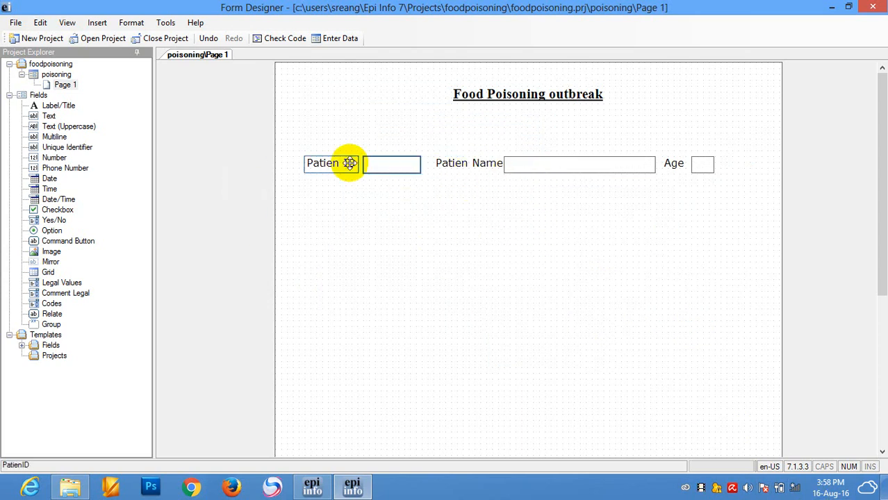
pyautogui.click(466, 216)
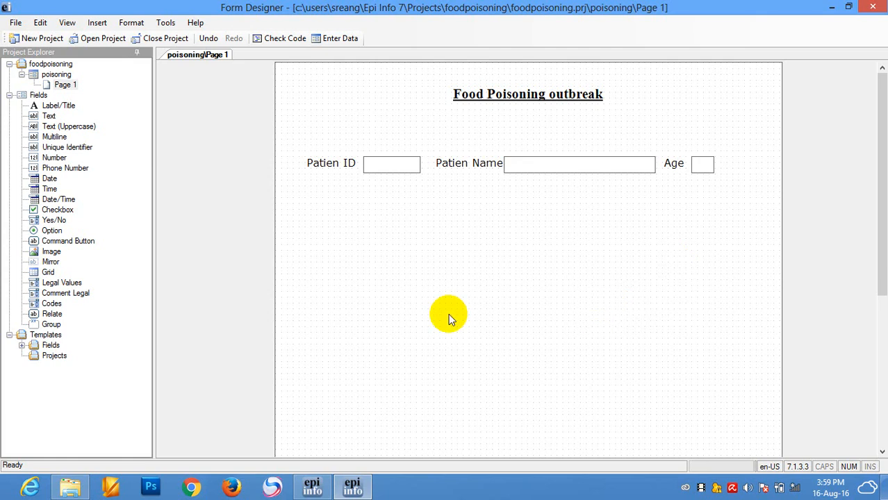
pyautogui.rightClick(376, 232)
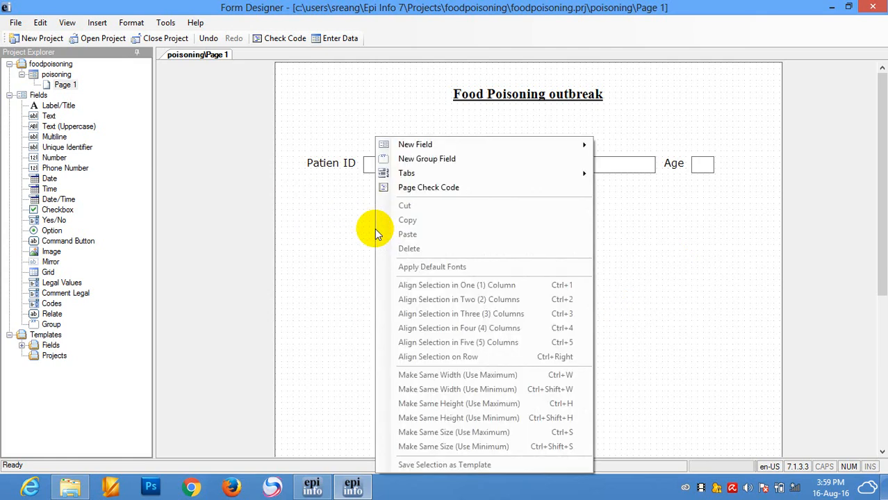
pyautogui.moveTo(586, 144)
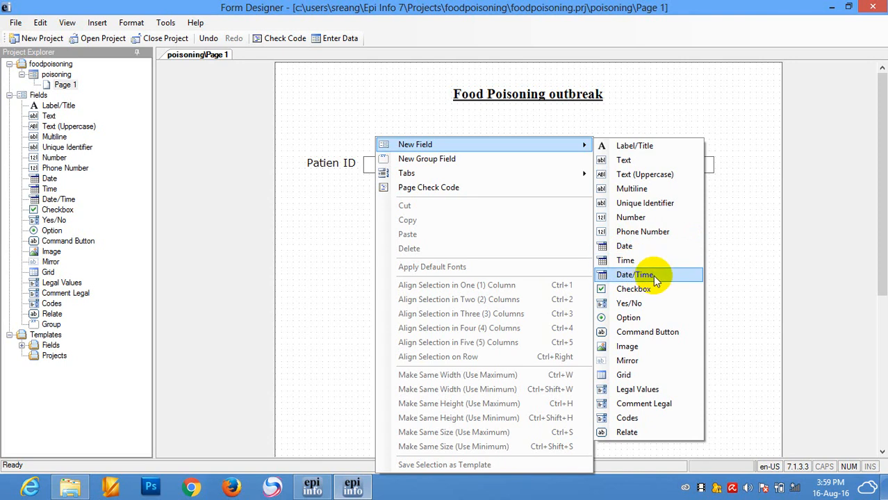
pyautogui.click(623, 249)
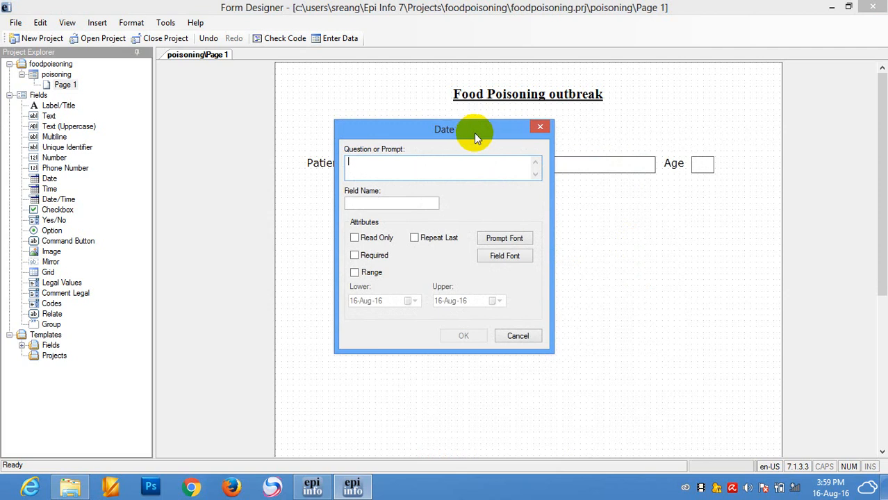
pyautogui.click(539, 129)
pyautogui.rightClick(505, 225)
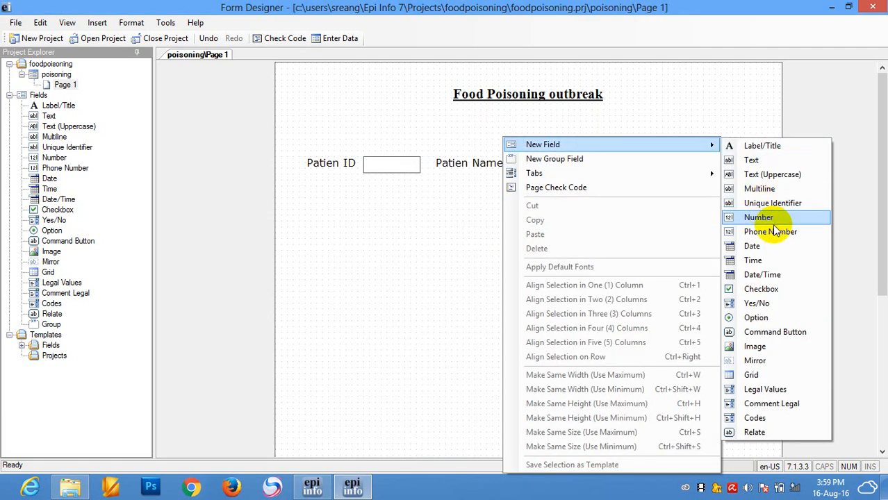
pyautogui.click(775, 276)
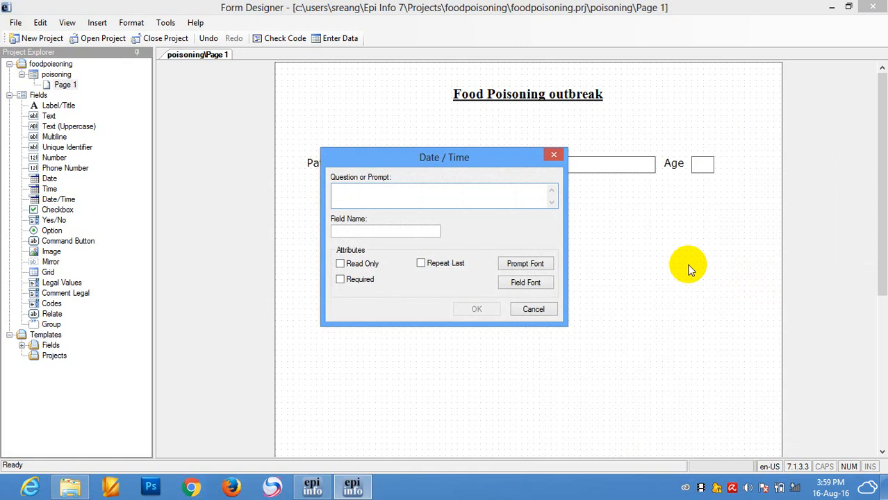
pyautogui.moveTo(450, 162); pyautogui.dragTo(476, 205)
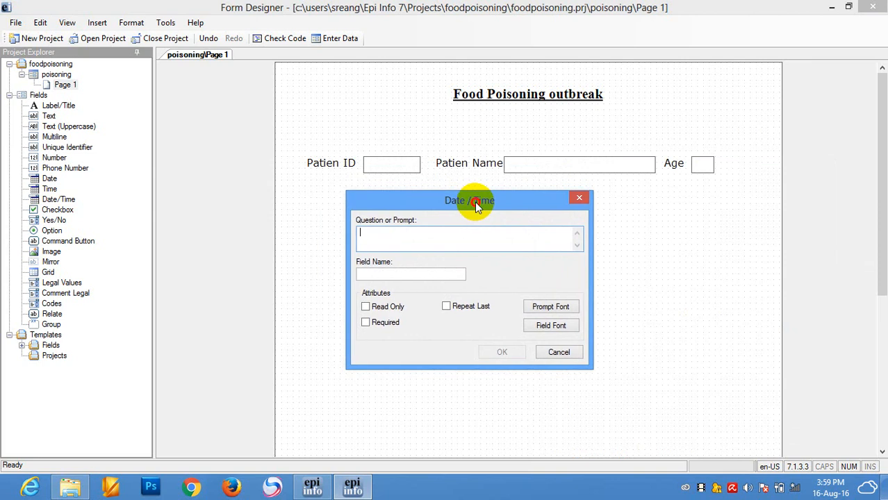
pyautogui.moveTo(477, 206); pyautogui.dragTo(478, 206)
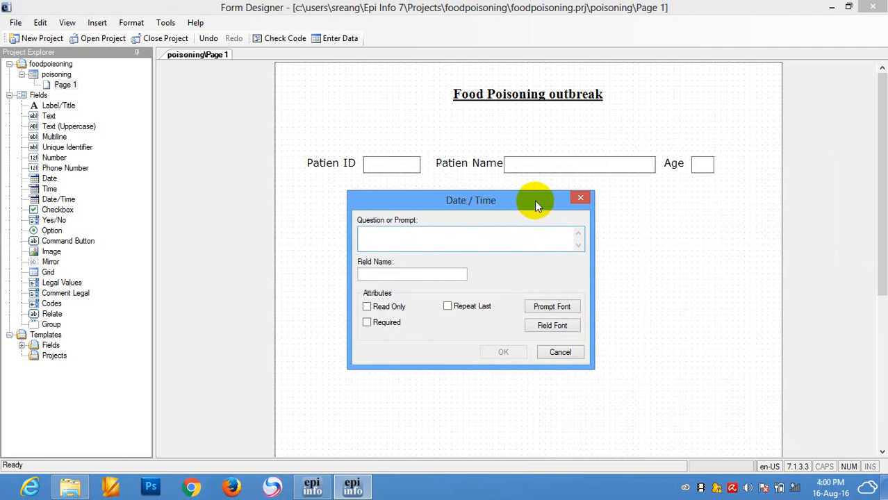
pyautogui.click(583, 200)
# Start a new Date field with prompt Date of Birth and field name DateofBirth, and make it required
pyautogui.rightClick(468, 228)
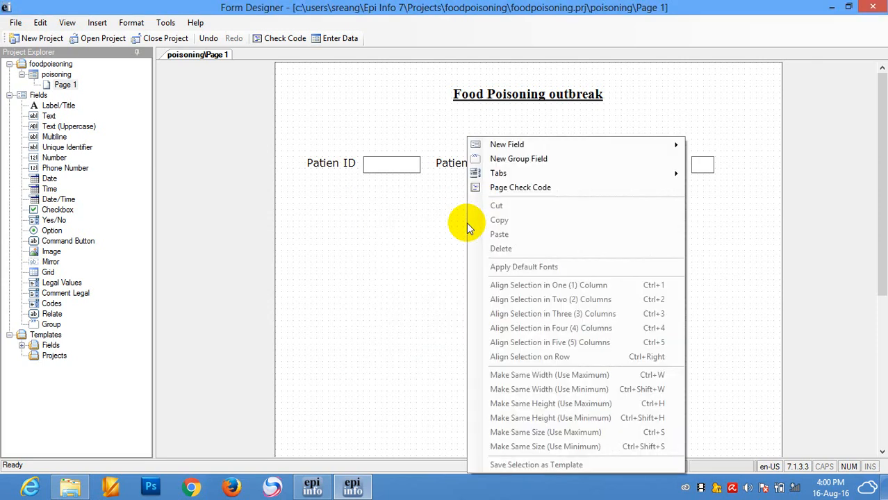
pyautogui.moveTo(547, 144)
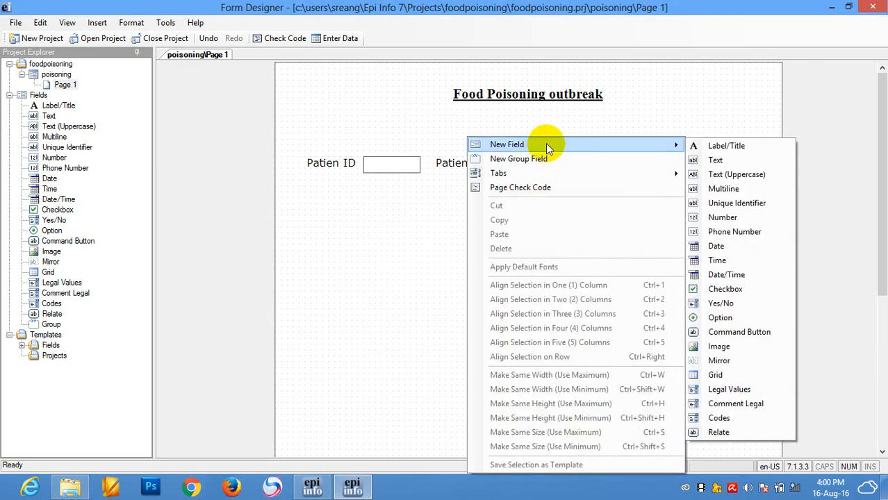
pyautogui.click(729, 246)
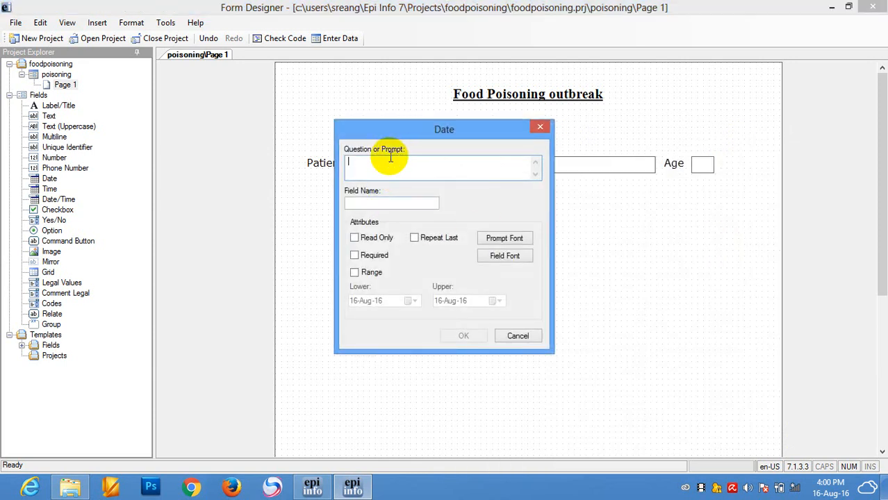
pyautogui.write('Date of Birth')
pyautogui.click(390, 202)
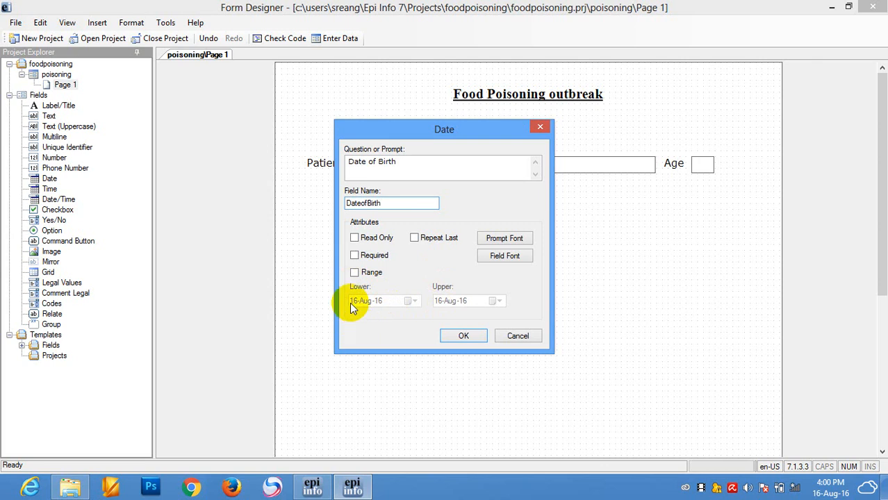
pyautogui.click(355, 254)
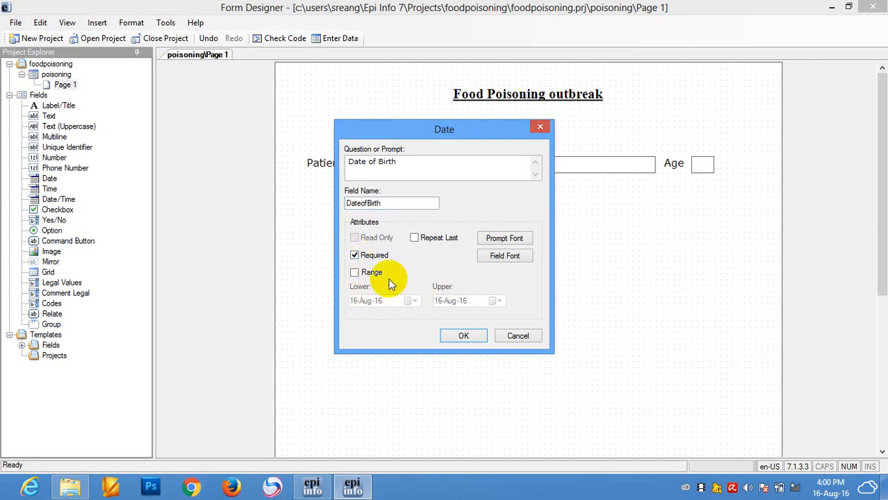
# Set the Date of Birth field's prompt font and field font sizes to 12 and apply the properties
pyautogui.click(513, 239)
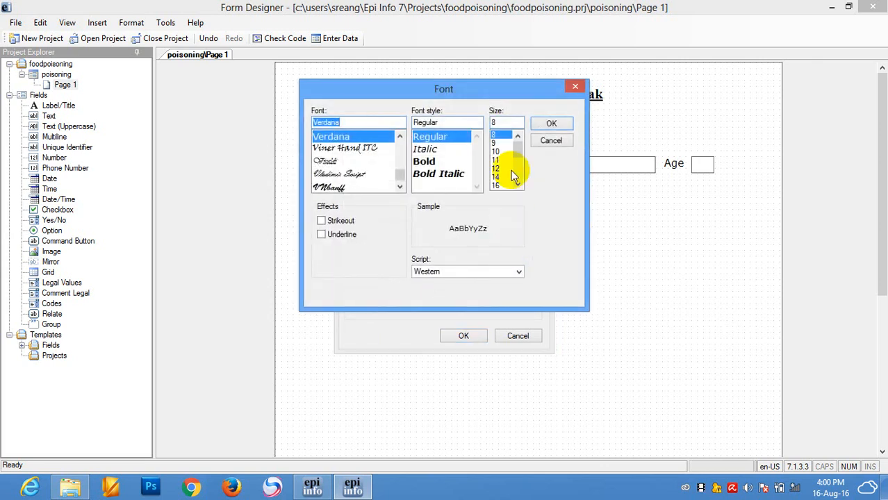
pyautogui.click(499, 168)
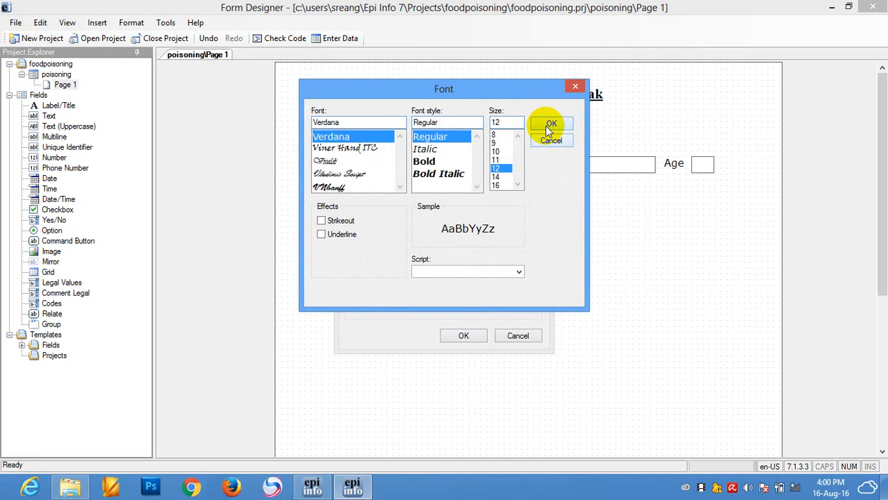
pyautogui.click(547, 127)
pyautogui.click(507, 258)
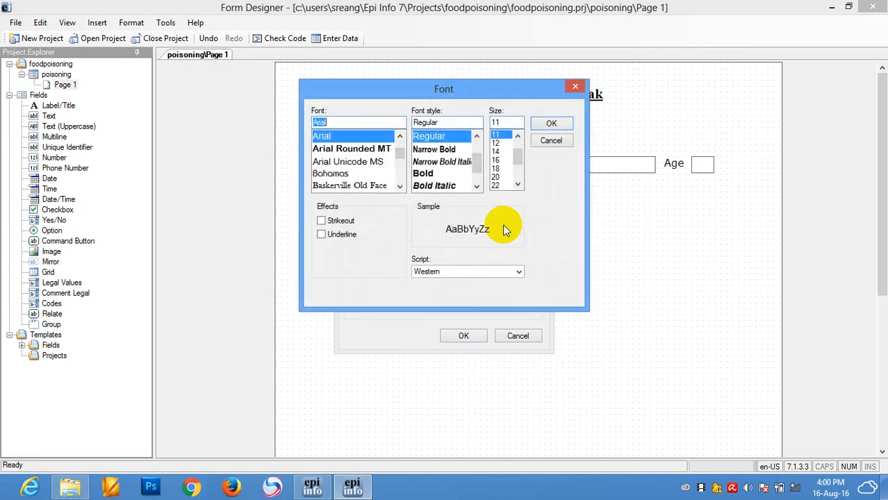
pyautogui.click(496, 143)
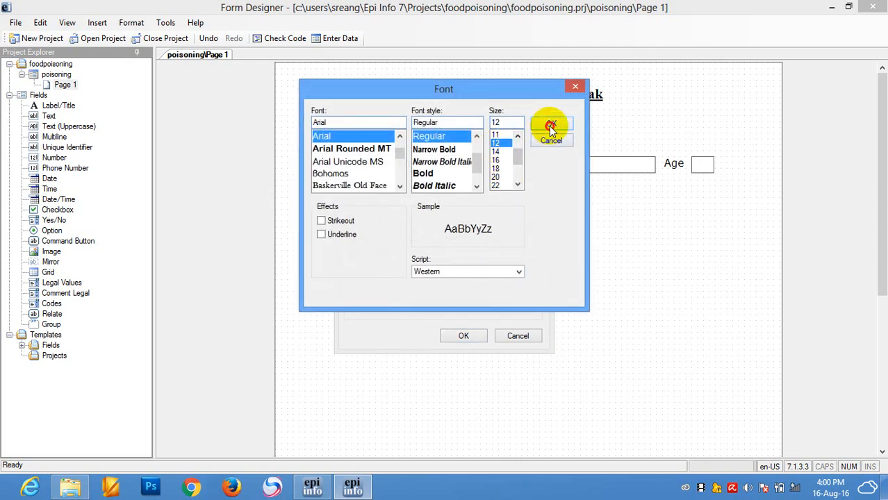
pyautogui.click(551, 126)
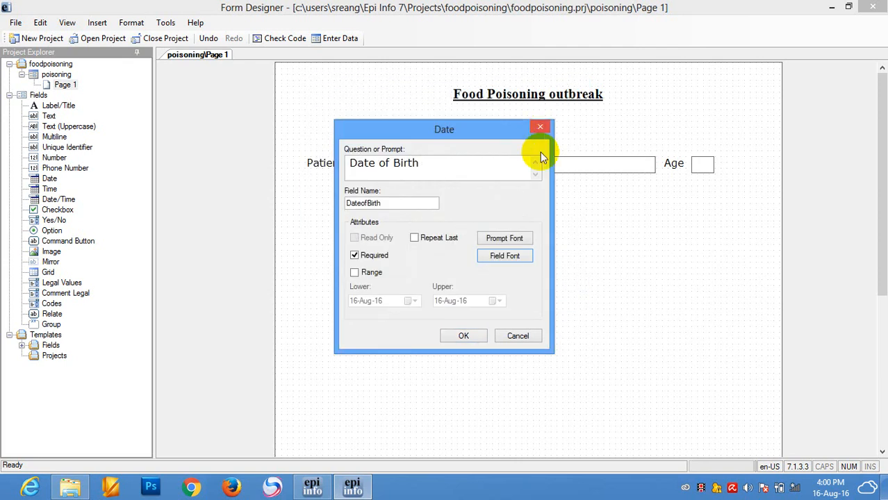
pyautogui.click(464, 336)
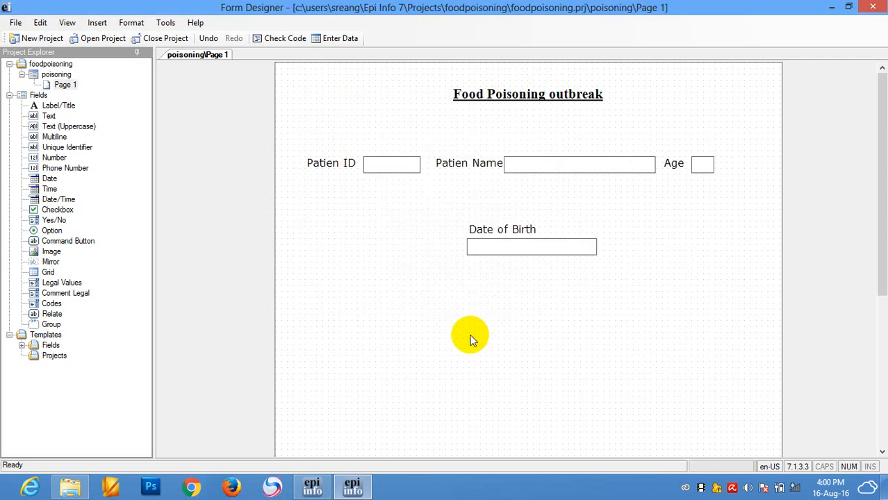
# Place the Date of Birth entry box beside its prompt and move both directly below the Patien ID row
pyautogui.click(529, 246)
pyautogui.moveTo(611, 225); pyautogui.dragTo(628, 232)
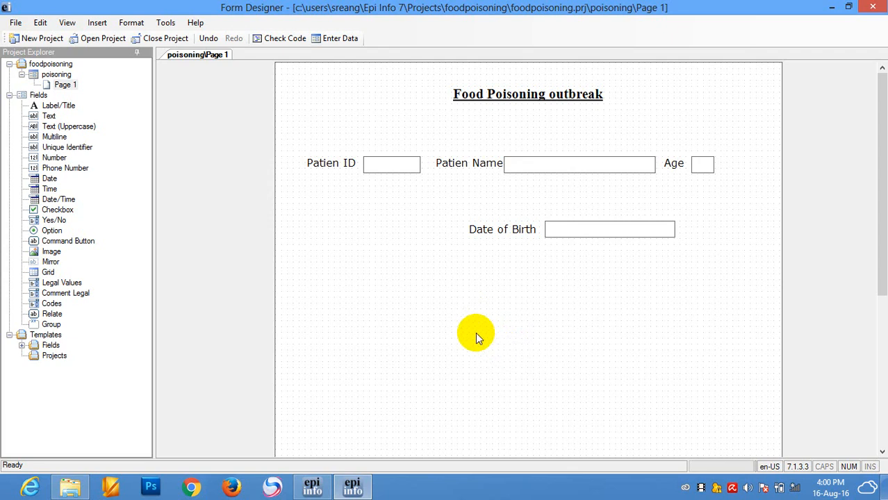
pyautogui.moveTo(487, 233); pyautogui.dragTo(329, 199)
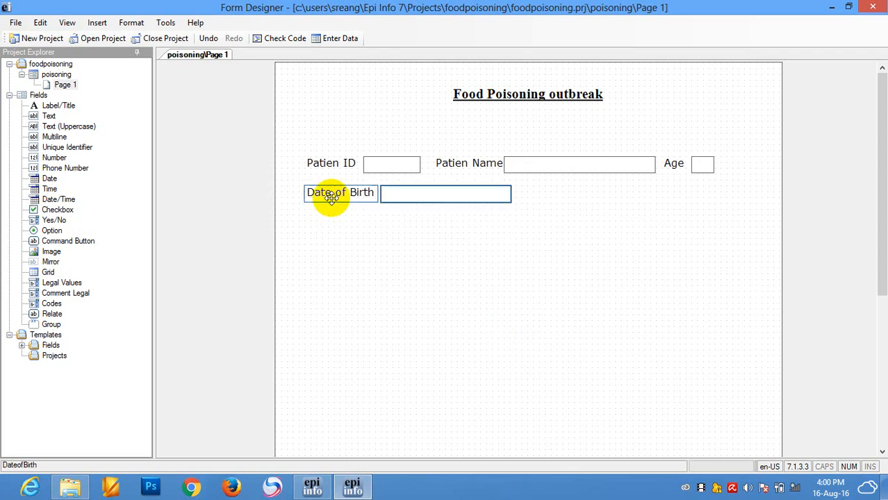
pyautogui.click(539, 276)
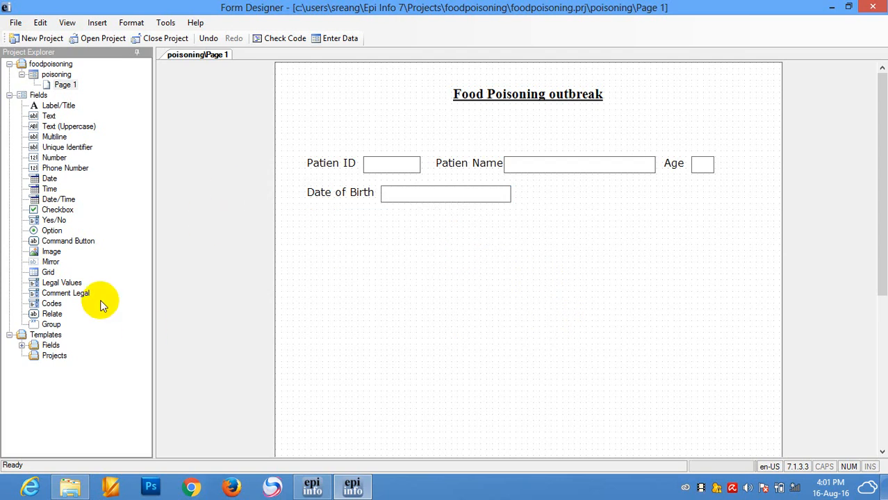
# Add a required Yes/No field with prompt and field name Marride below the Date of Birth row, with its entry box beside the prompt
pyautogui.moveTo(50, 220); pyautogui.dragTo(463, 255)
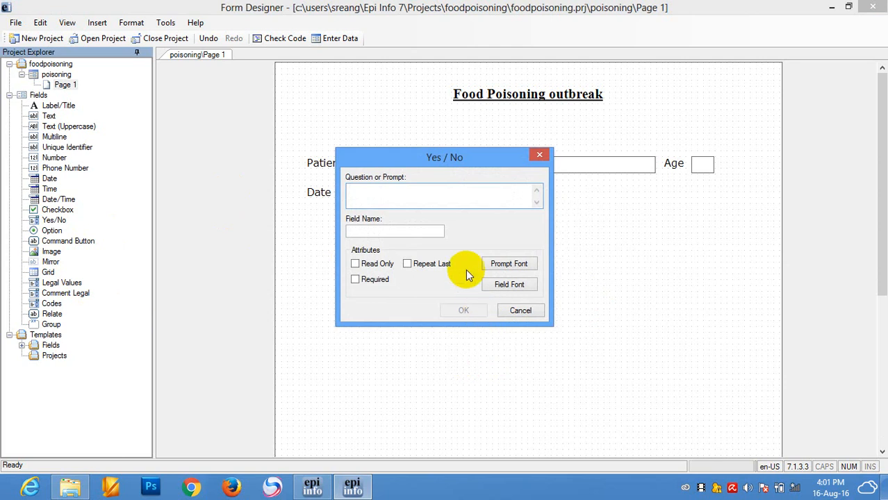
pyautogui.moveTo(397, 161); pyautogui.dragTo(543, 241)
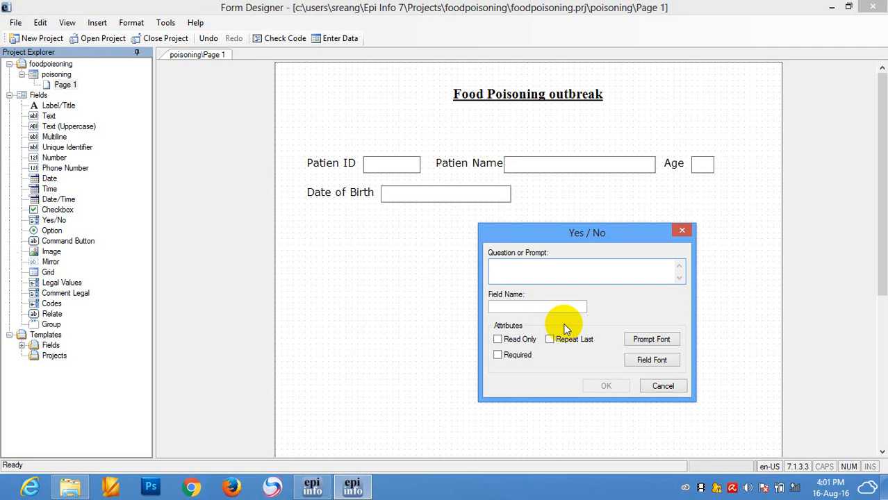
pyautogui.write('Marride')
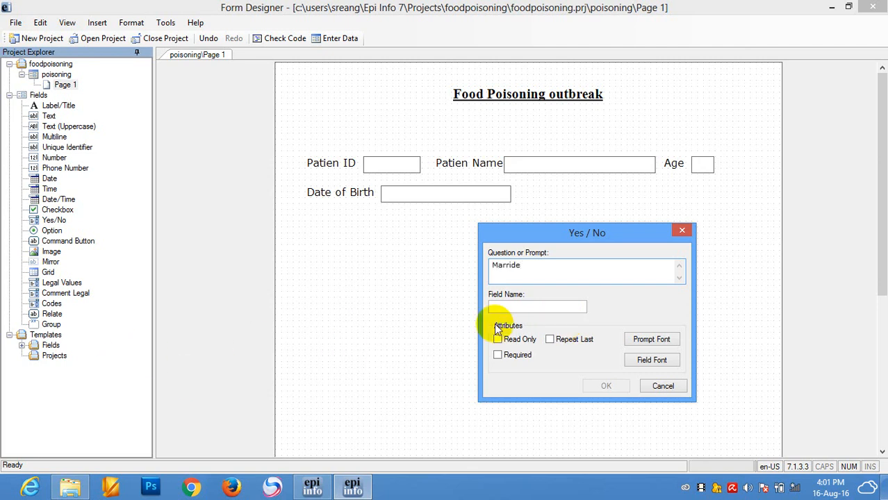
pyautogui.click(581, 307)
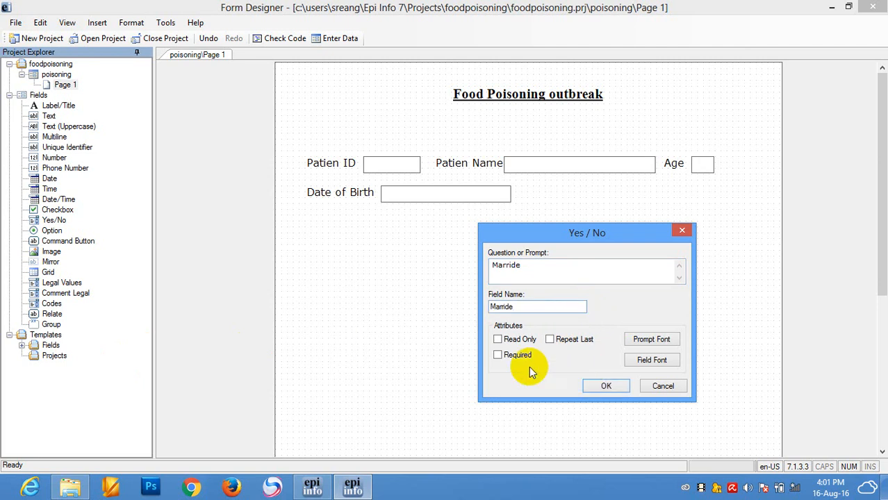
pyautogui.click(497, 355)
pyautogui.click(602, 387)
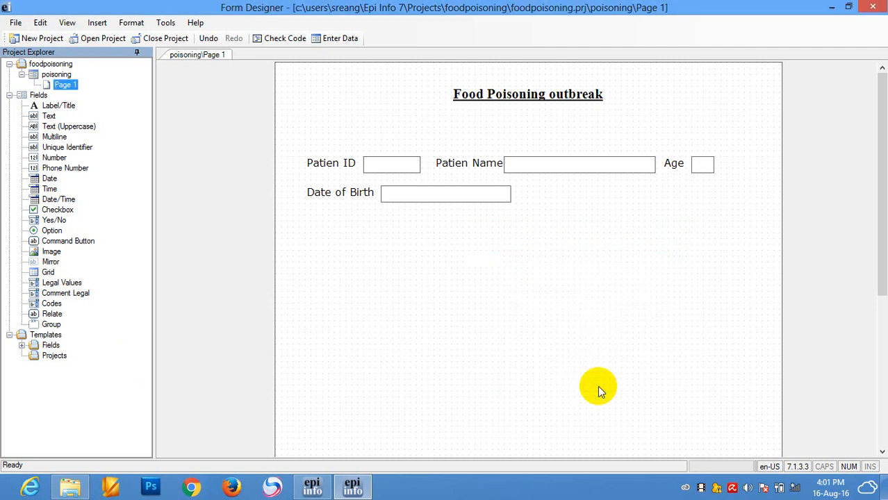
pyautogui.moveTo(554, 274); pyautogui.dragTo(591, 267)
# Examine the choices offered in the Marride field's drop-down list on the form
pyautogui.click(631, 258)
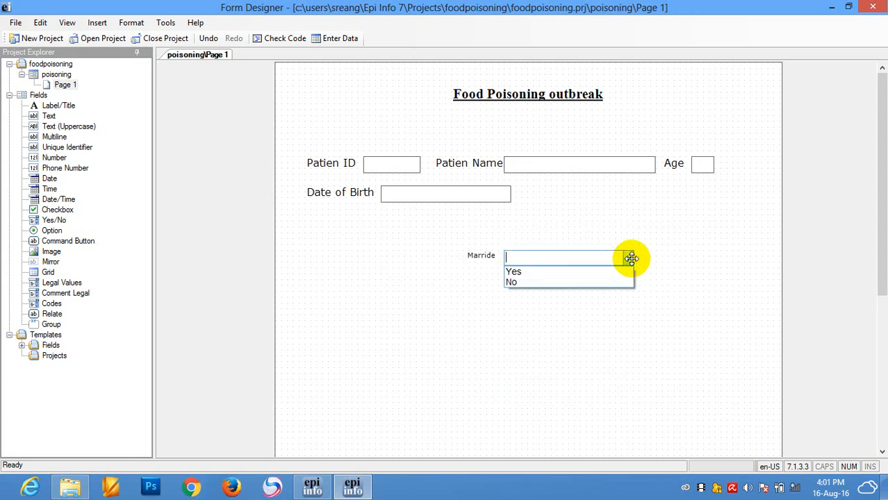
pyautogui.click(672, 273)
pyautogui.click(629, 259)
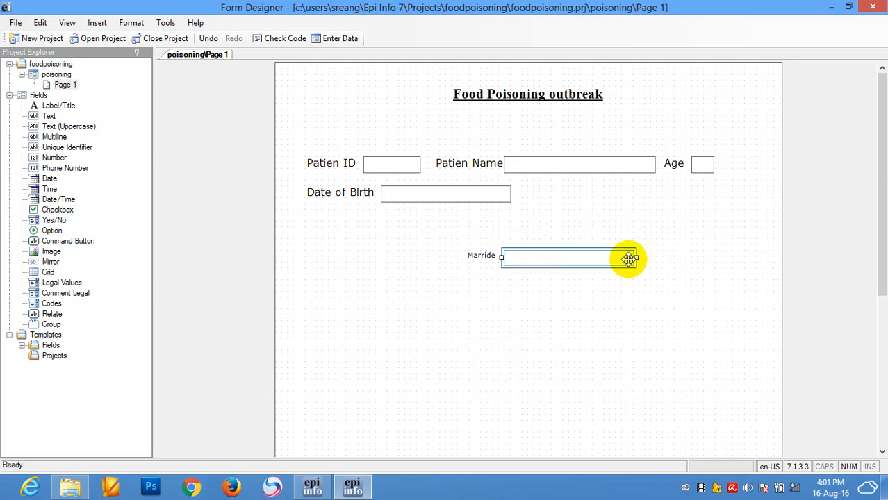
pyautogui.click(629, 258)
pyautogui.click(653, 268)
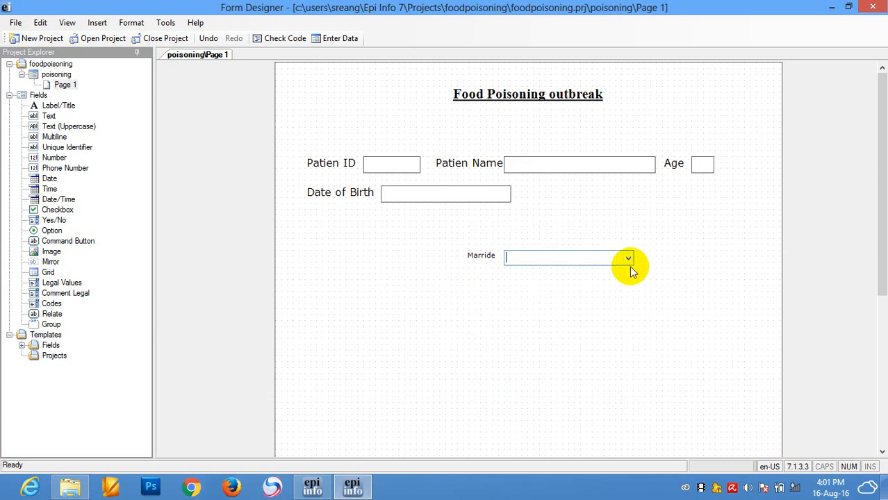
pyautogui.click(629, 259)
pyautogui.click(655, 269)
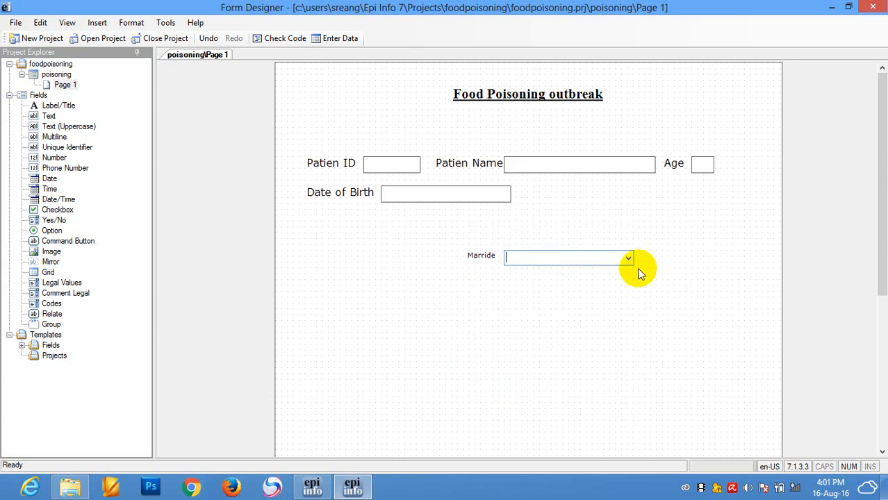
pyautogui.click(630, 259)
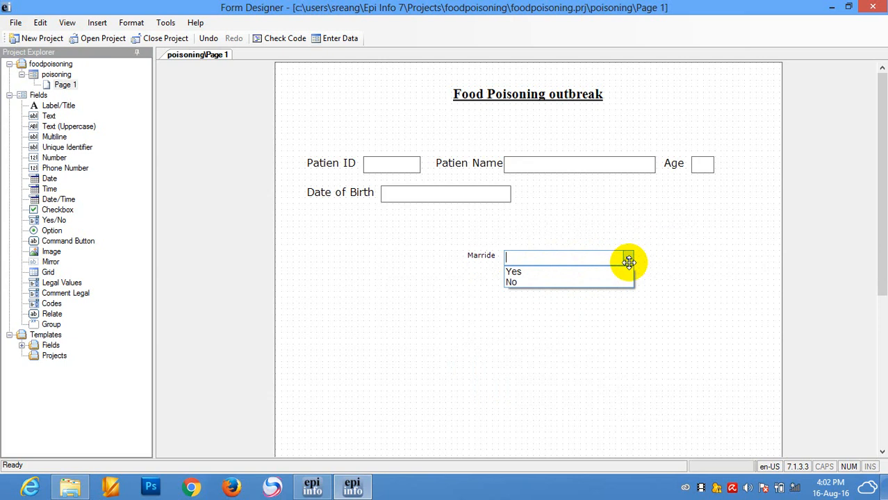
pyautogui.click(665, 289)
# Narrow the Marride field's entry box and set its prompt font and field font sizes to 12
pyautogui.click(518, 262)
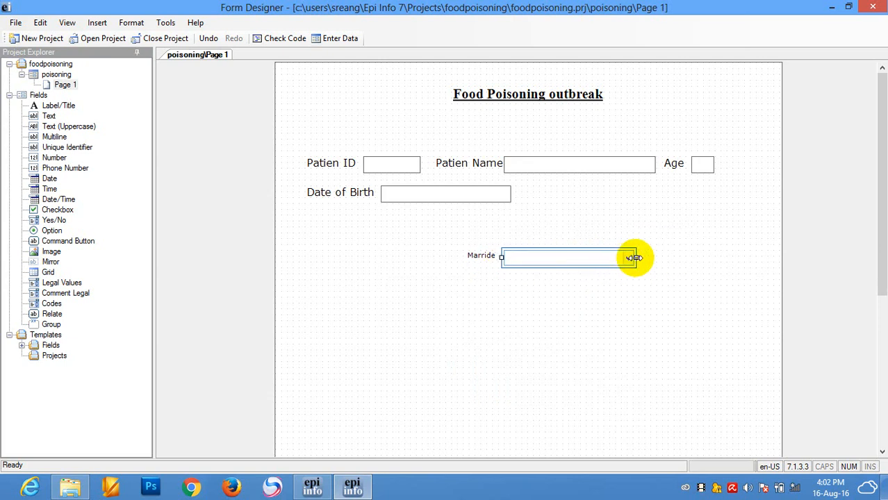
pyautogui.moveTo(635, 258); pyautogui.dragTo(551, 256)
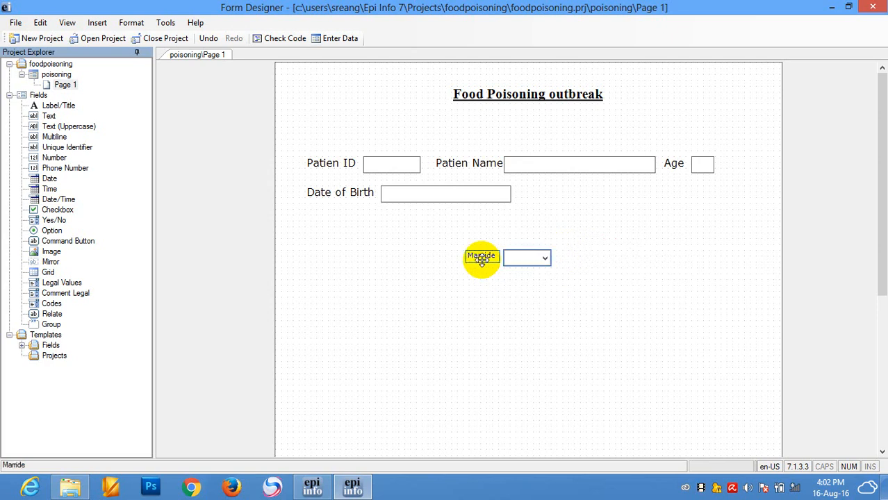
pyautogui.rightClick(482, 261)
pyautogui.click(520, 269)
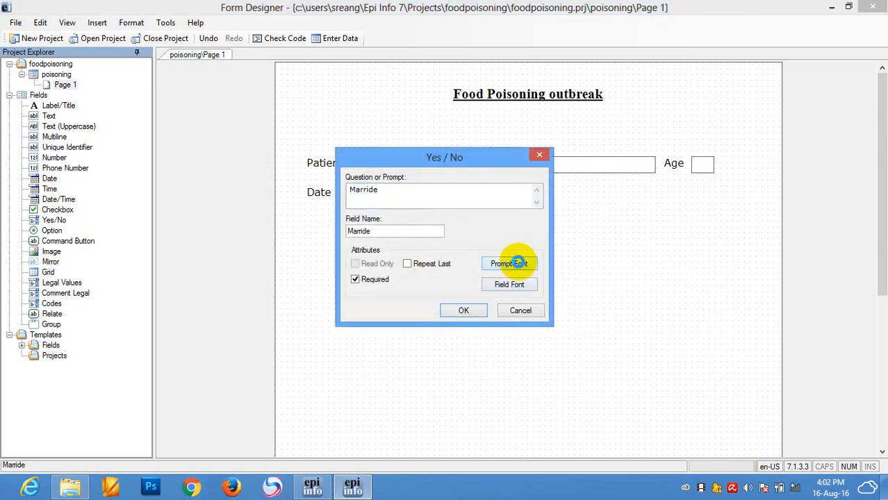
pyautogui.click(519, 264)
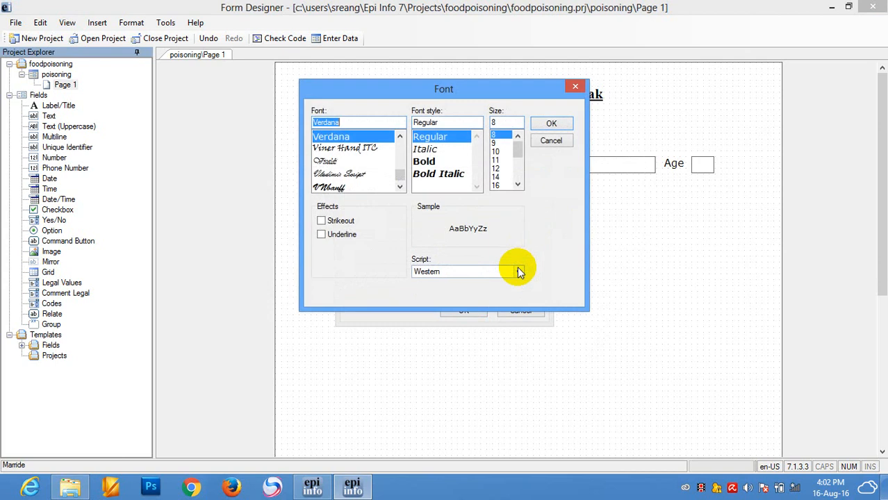
pyautogui.click(496, 166)
pyautogui.click(549, 124)
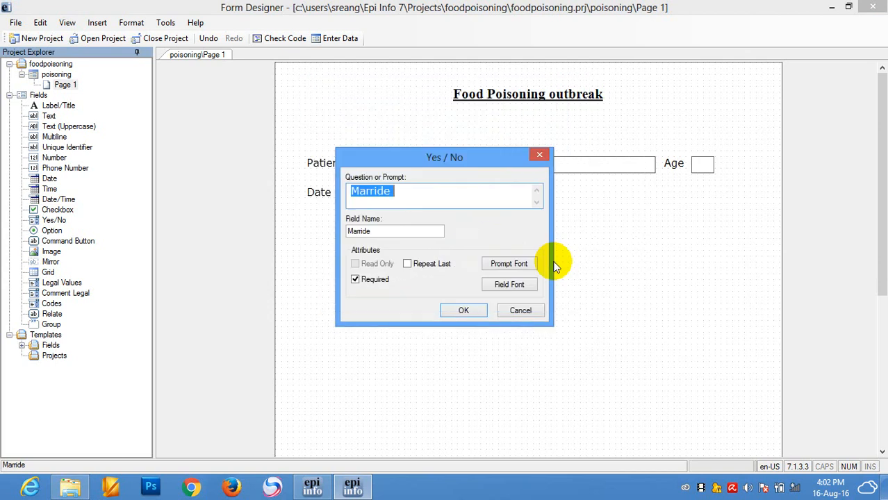
pyautogui.click(521, 285)
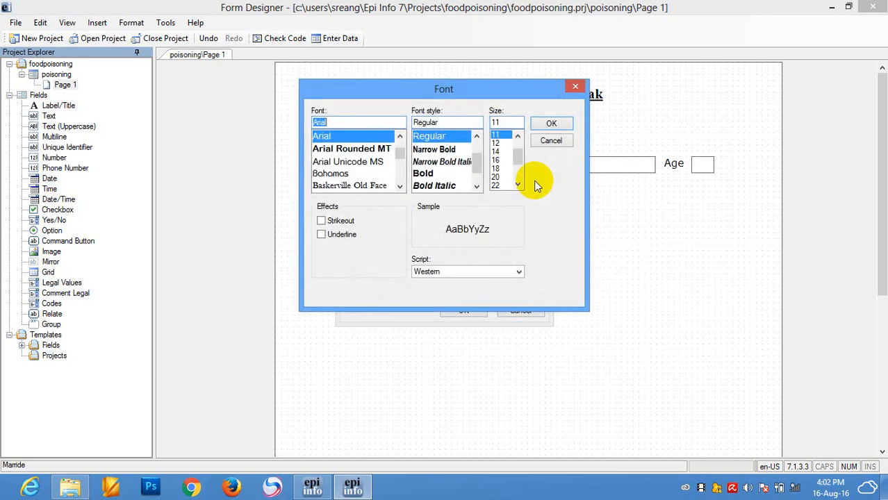
pyautogui.click(496, 143)
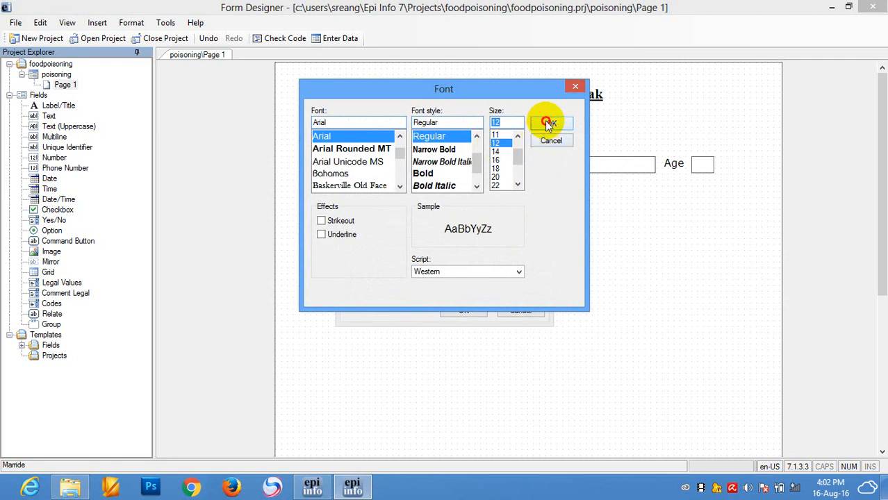
pyautogui.click(548, 122)
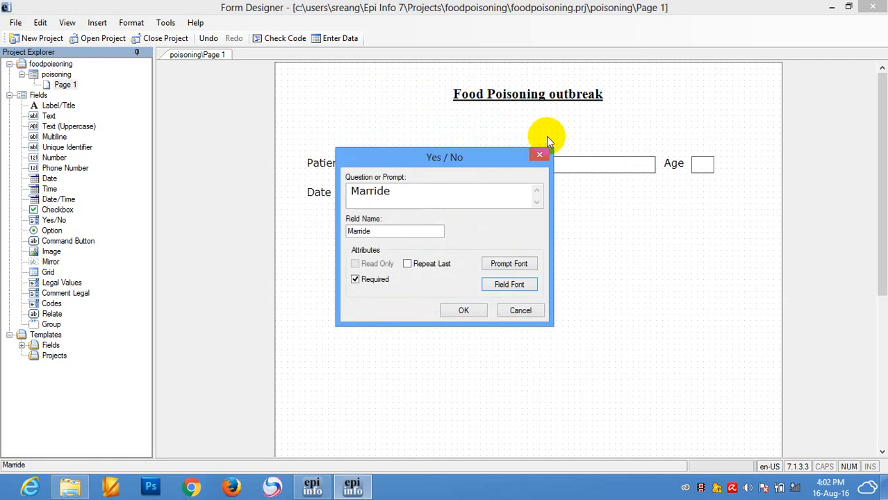
pyautogui.click(463, 311)
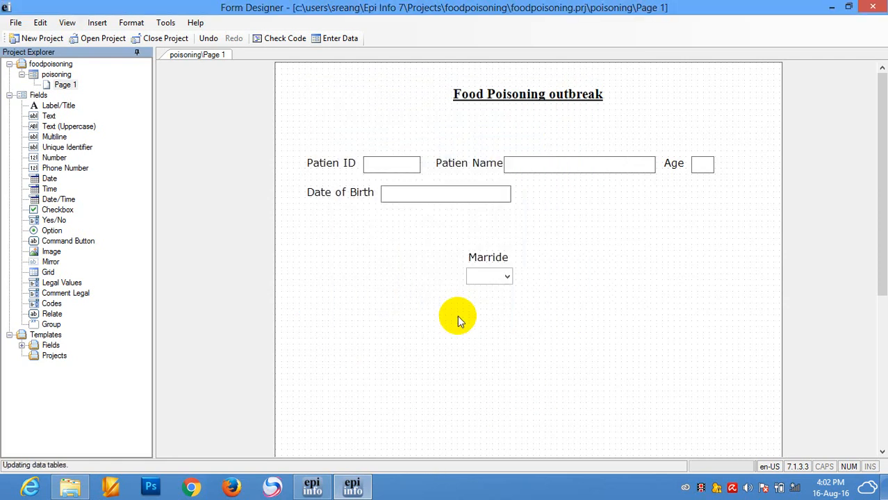
# Move the Marride prompt and its entry box side by side to the space right after the Date of Birth box
pyautogui.click(507, 276)
pyautogui.click(537, 301)
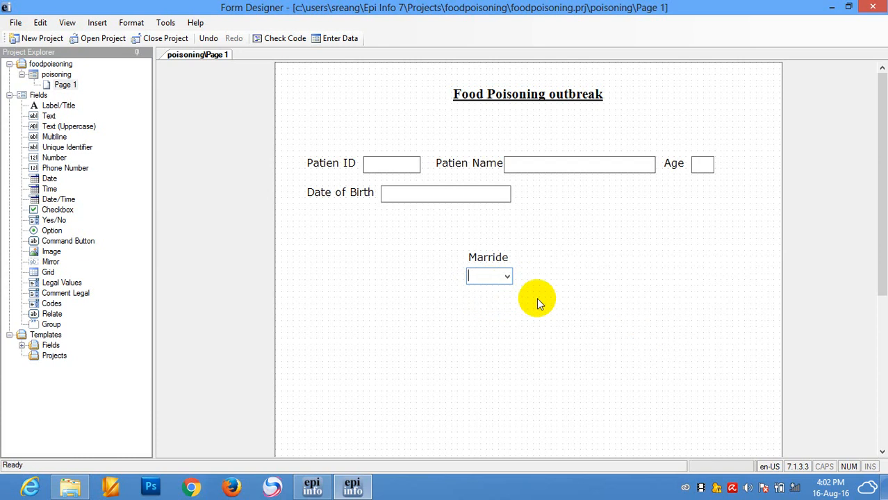
pyautogui.click(501, 277)
pyautogui.moveTo(500, 277); pyautogui.dragTo(541, 199)
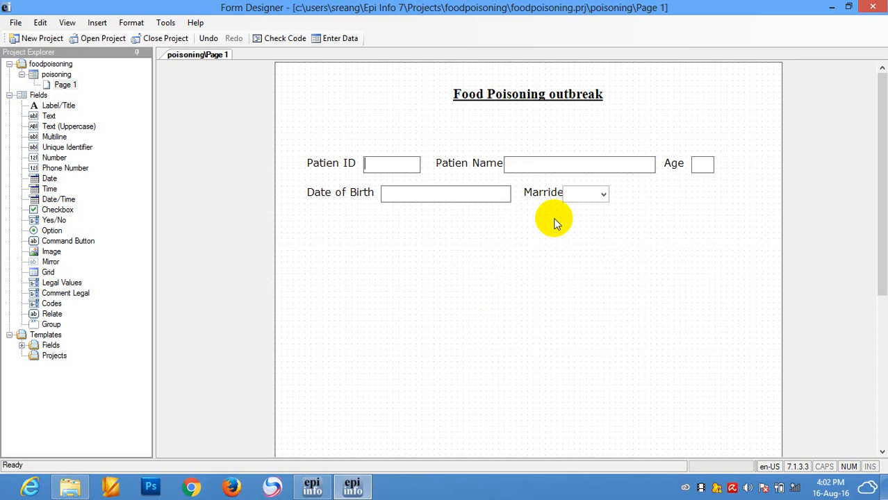
pyautogui.moveTo(538, 195); pyautogui.dragTo(540, 200)
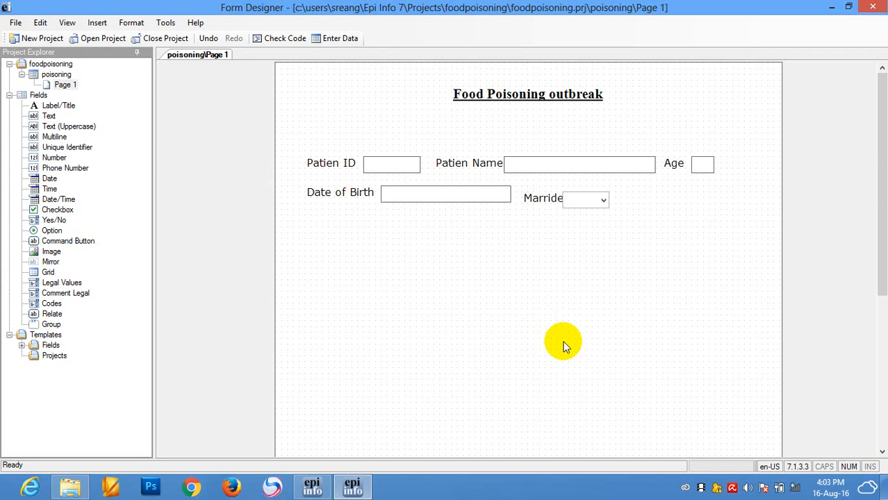
# Start an Option field below the Date of Birth row with prompt Status, field name Status1, vertical listing and 3 choices
pyautogui.moveTo(52, 234); pyautogui.dragTo(394, 260)
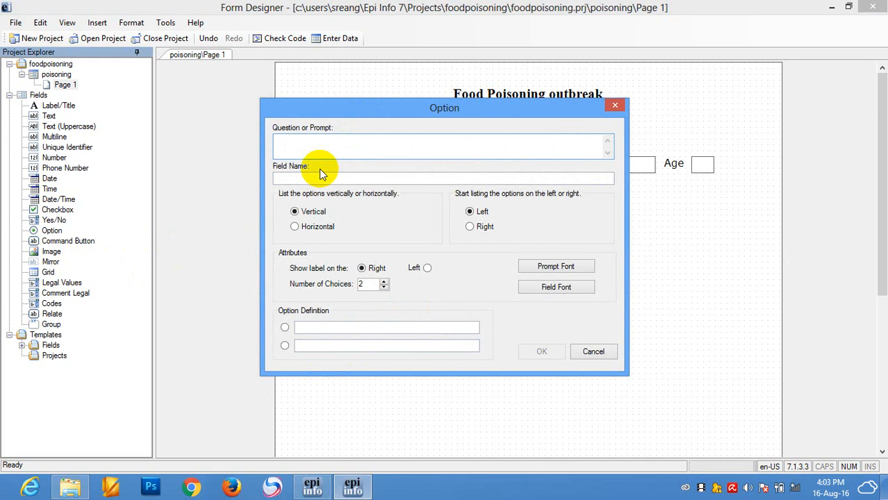
pyautogui.write('Status')
pyautogui.click(332, 179)
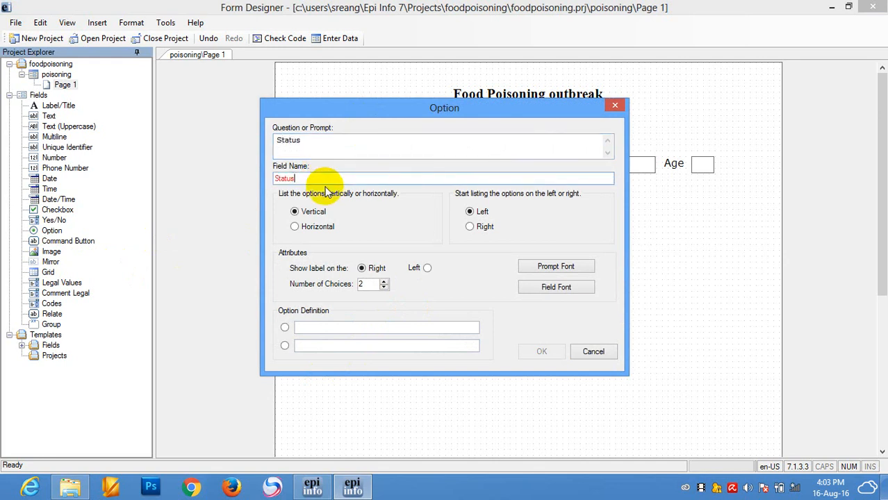
pyautogui.write('1')
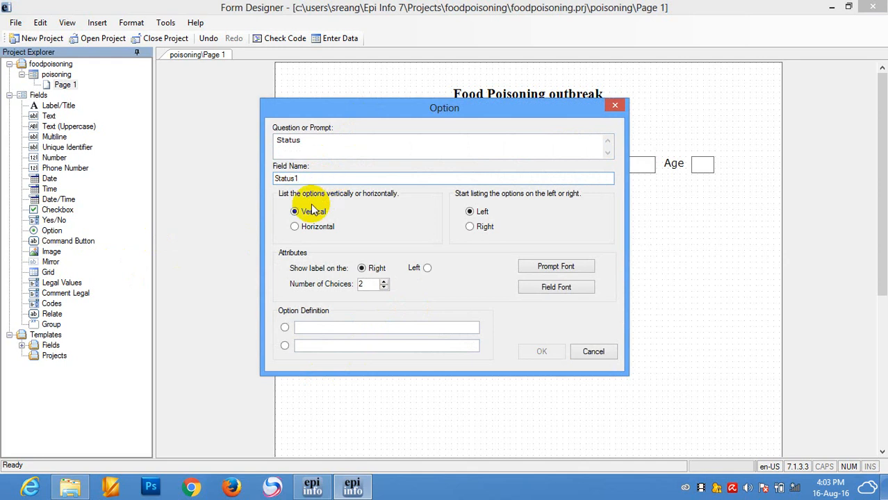
pyautogui.click(297, 227)
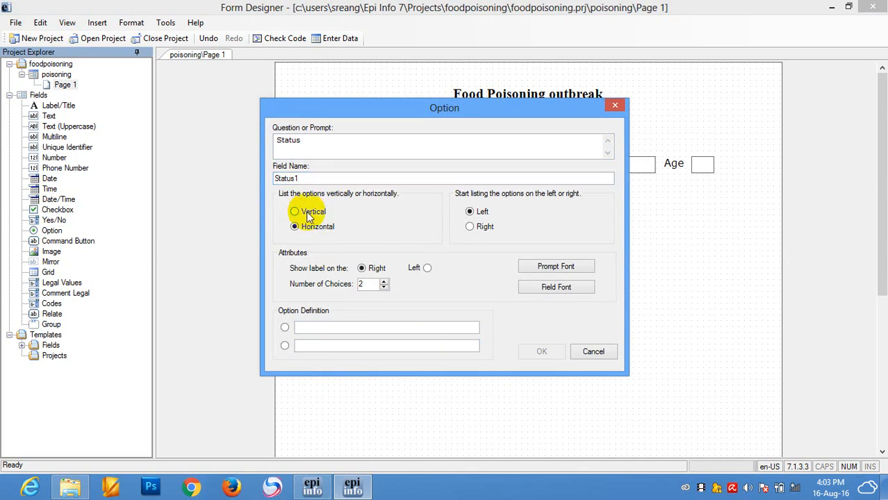
pyautogui.click(309, 216)
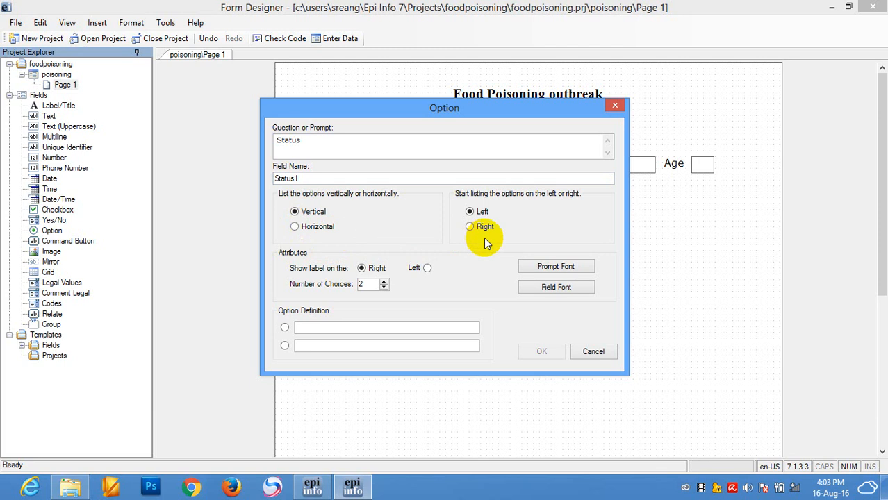
pyautogui.click(384, 283)
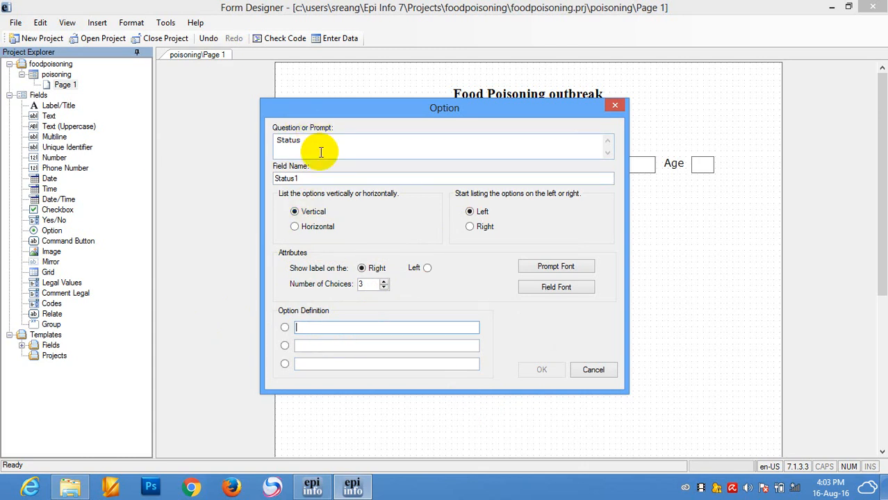
# Replace the option field's prompt with Ocupation
pyautogui.moveTo(317, 142); pyautogui.dragTo(248, 125)
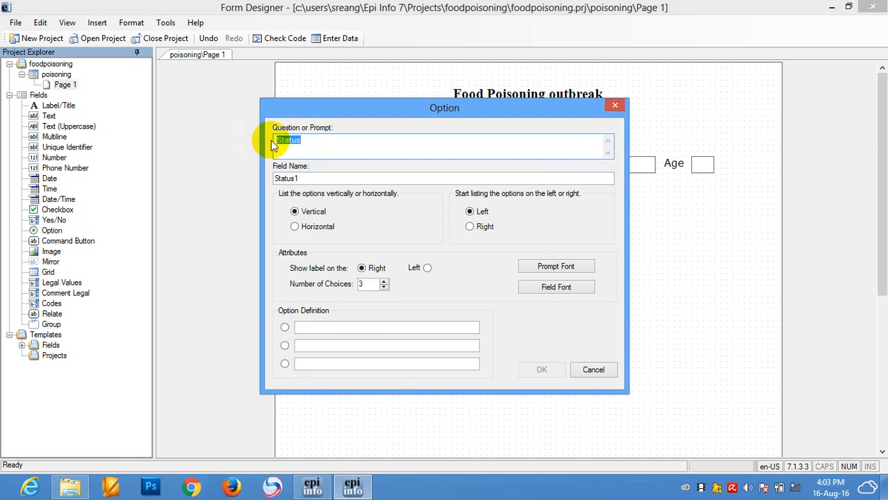
pyautogui.moveTo(352, 110); pyautogui.dragTo(346, 135)
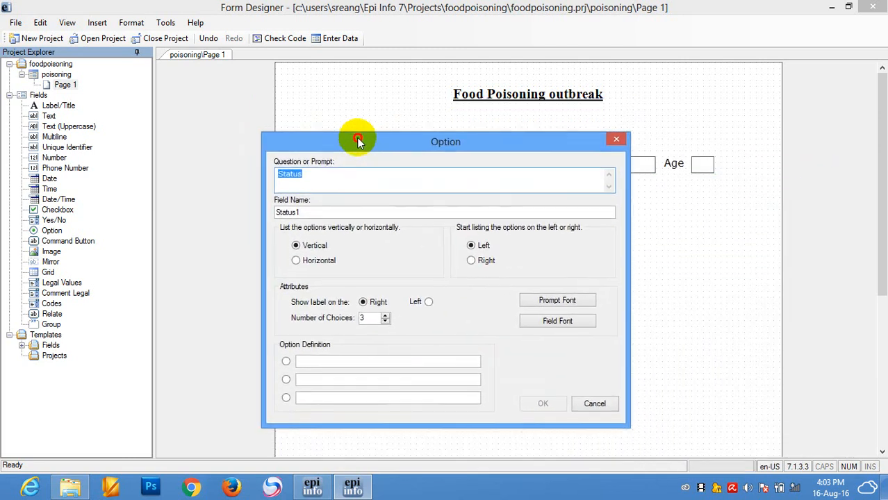
pyautogui.write('O')
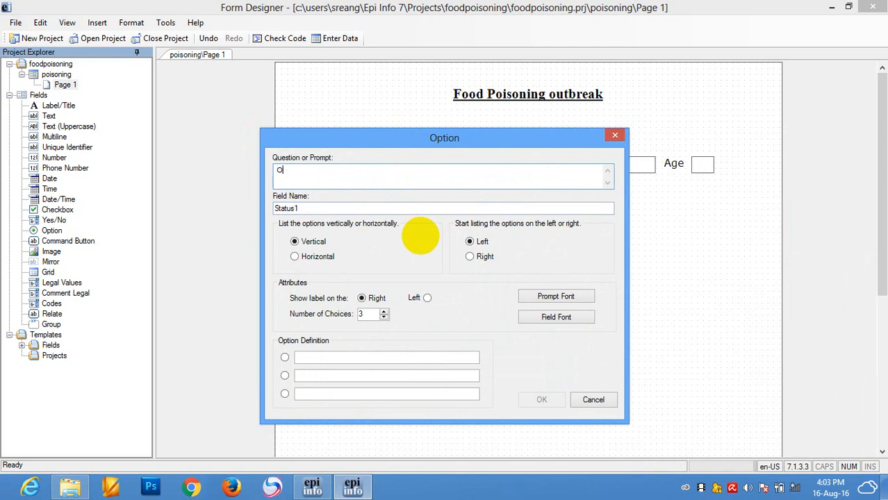
pyautogui.write('cupations')
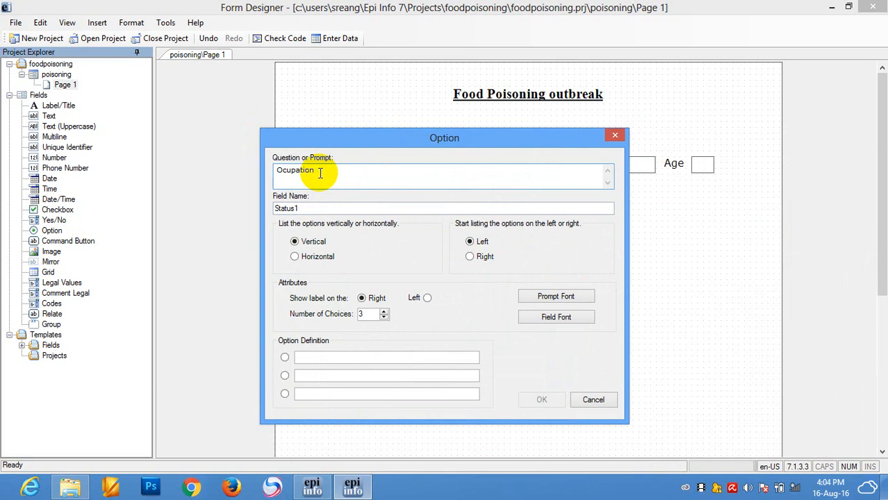
# Define the three choices of the Ocupation field as Child, Student and Teacher
pyautogui.click(357, 357)
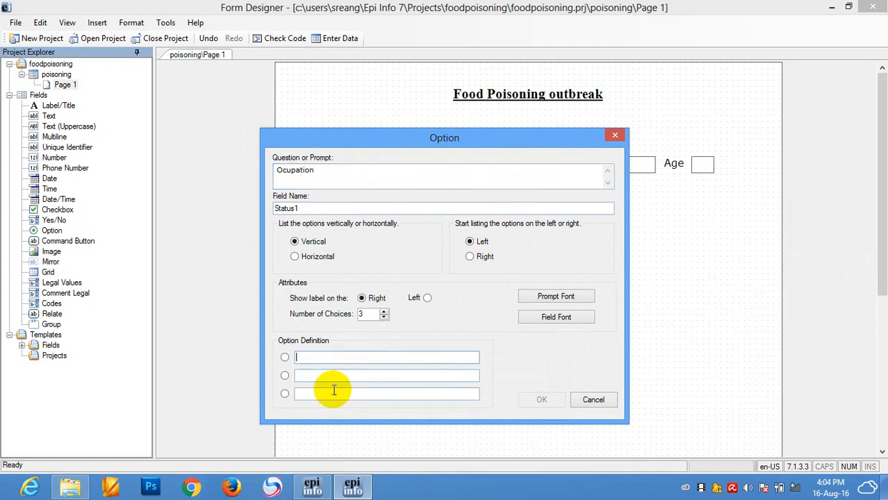
pyautogui.write('Student')
pyautogui.moveTo(341, 356); pyautogui.dragTo(239, 355)
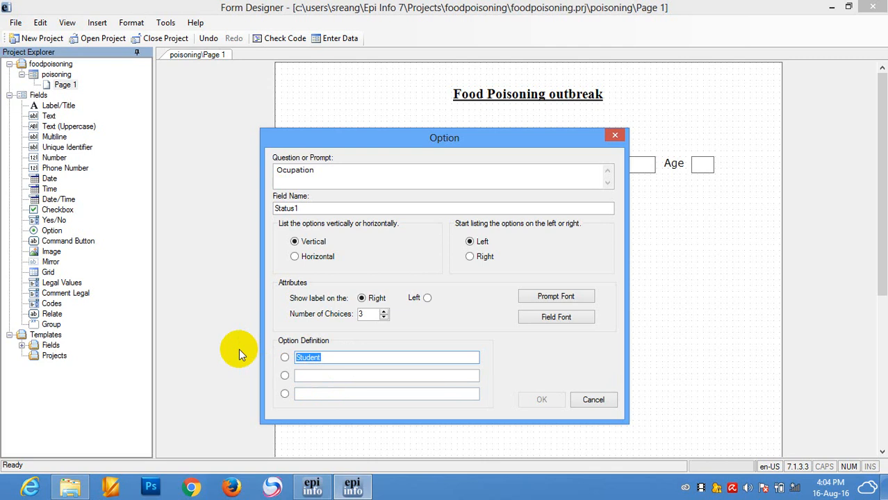
pyautogui.write('Child')
pyautogui.click(339, 376)
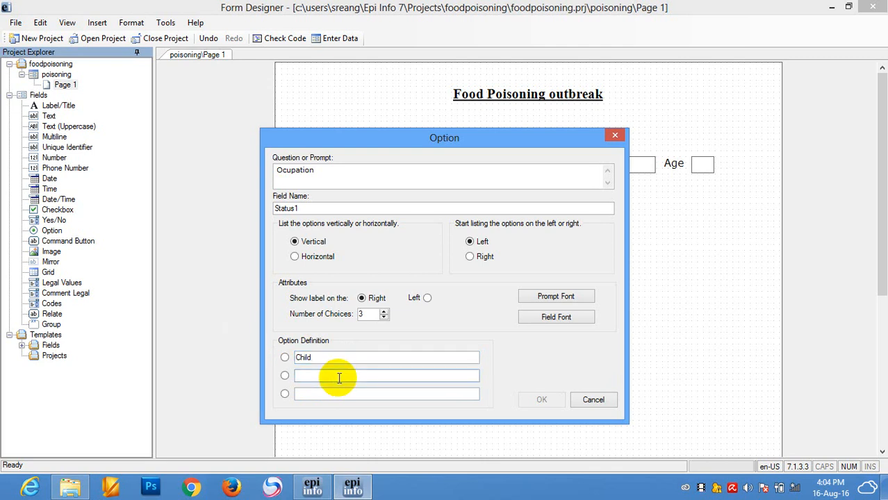
pyautogui.write('Student')
pyautogui.click(337, 396)
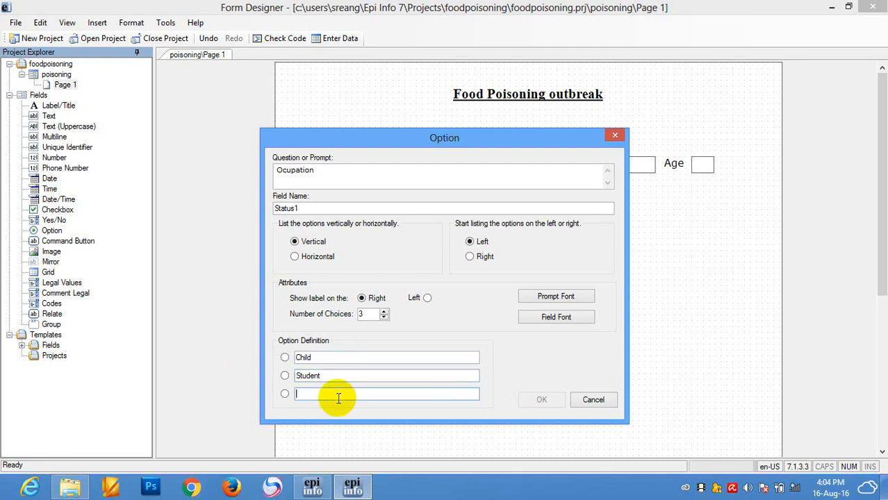
pyautogui.write('Teacher')
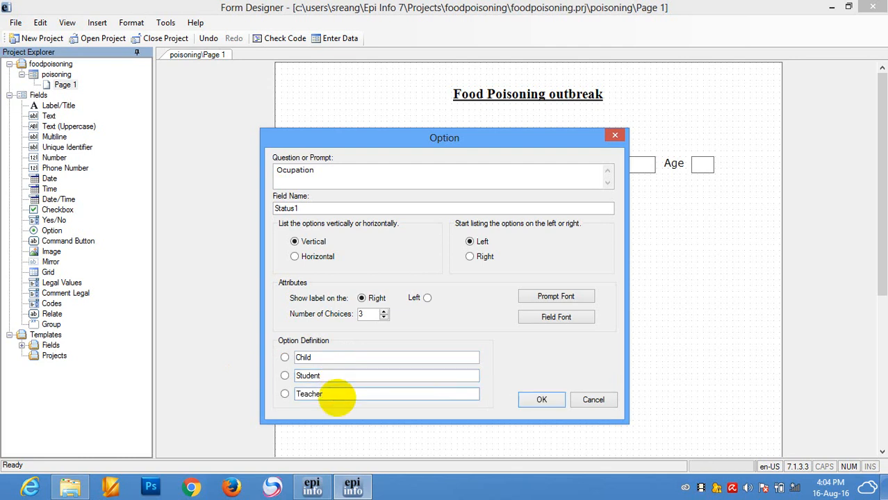
# Set the Ocupation field's prompt and field font sizes to 12, and place its option group beside the Marride field
pyautogui.click(574, 295)
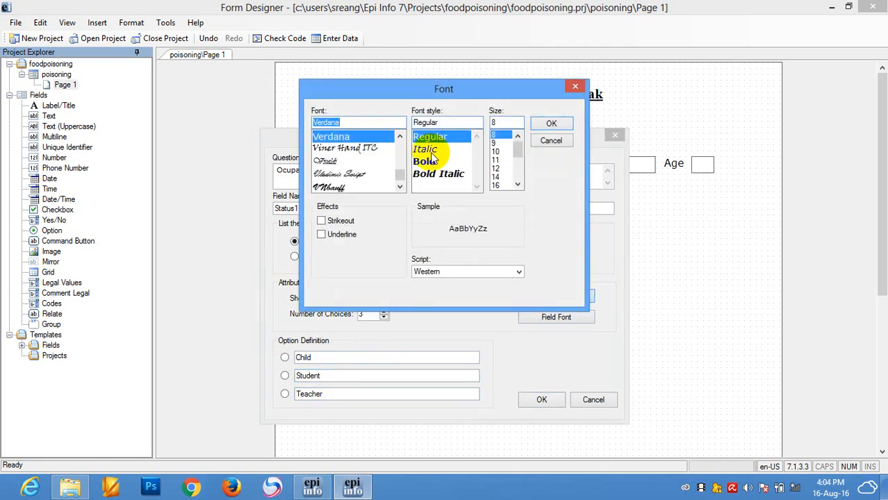
pyautogui.click(496, 169)
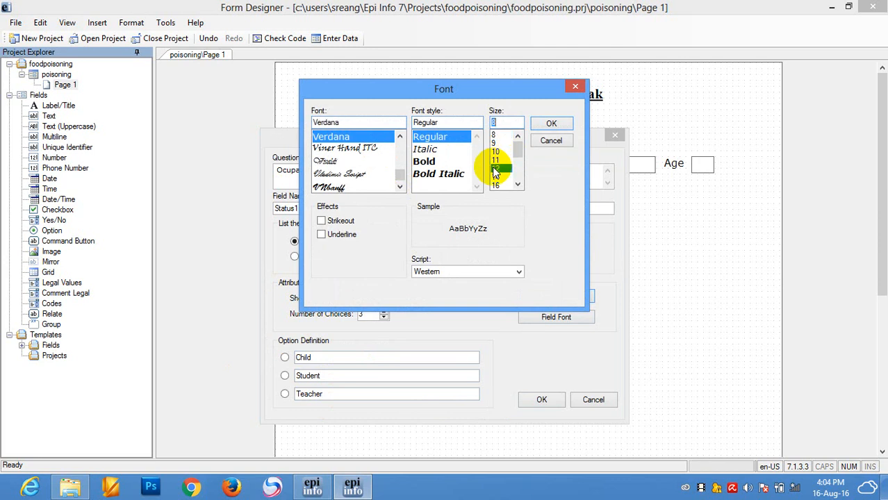
pyautogui.click(551, 123)
pyautogui.click(560, 316)
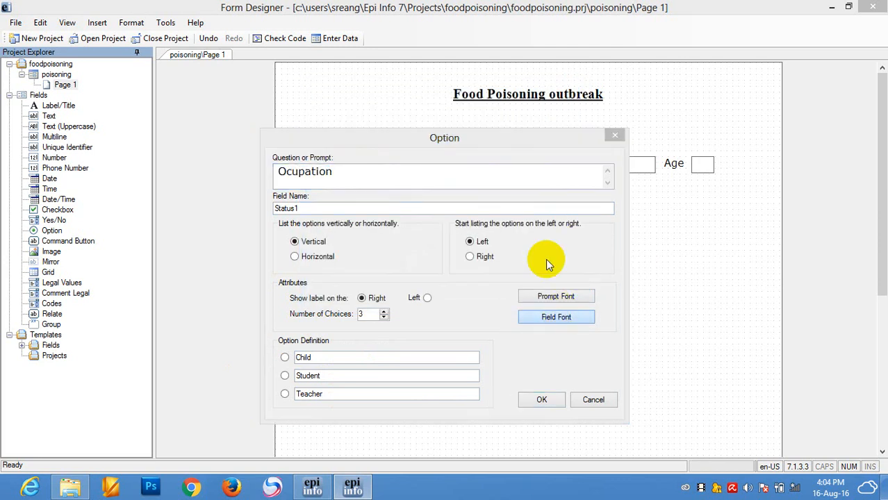
pyautogui.click(502, 166)
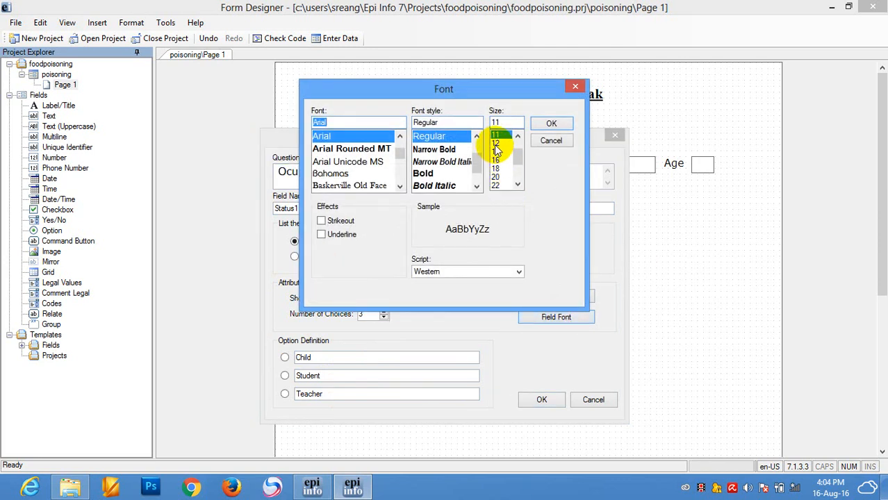
pyautogui.click(564, 125)
pyautogui.click(549, 402)
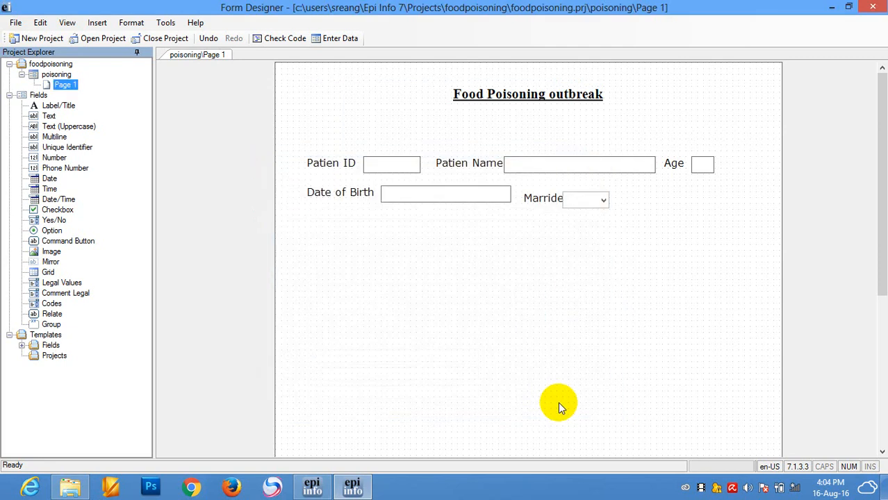
pyautogui.moveTo(472, 276); pyautogui.dragTo(722, 208)
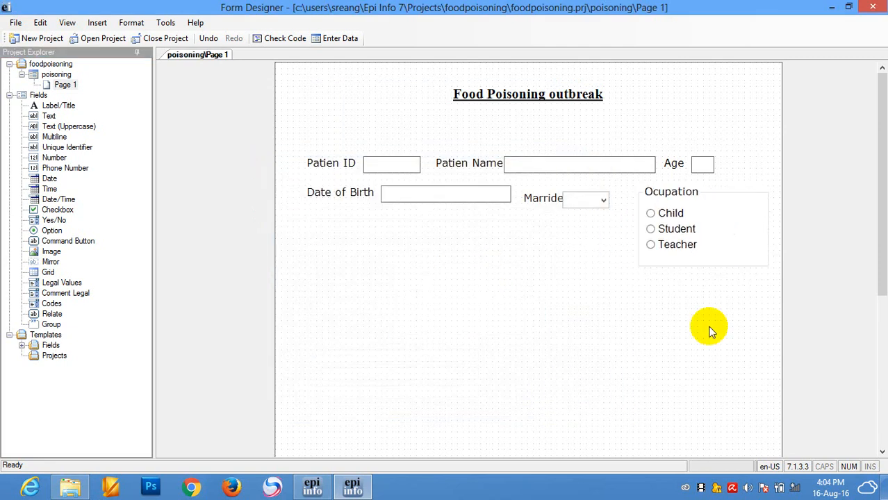
pyautogui.moveTo(710, 252)
pyautogui.mouseDown()
pyautogui.moveTo(718, 253)
pyautogui.moveTo(711, 249)
pyautogui.mouseUp()
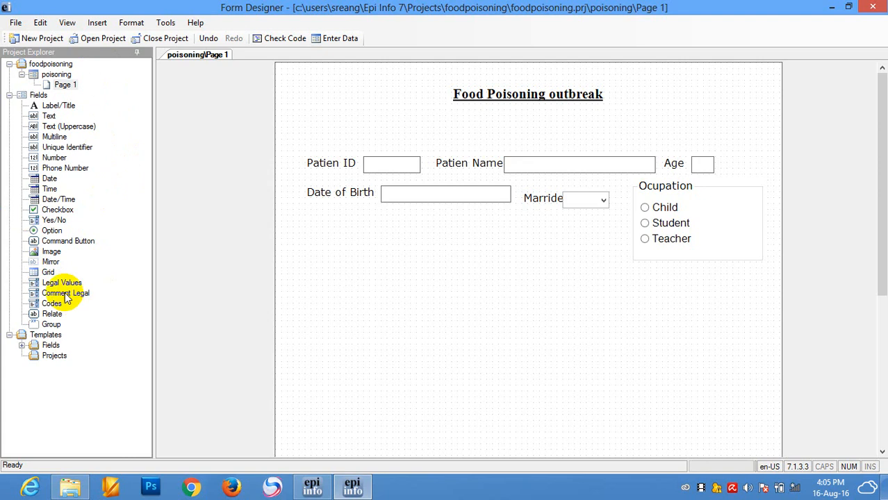
# Start a required Legal Values field below the Date of Birth row with Sed as its prompt and field name
pyautogui.moveTo(59, 287); pyautogui.dragTo(398, 276)
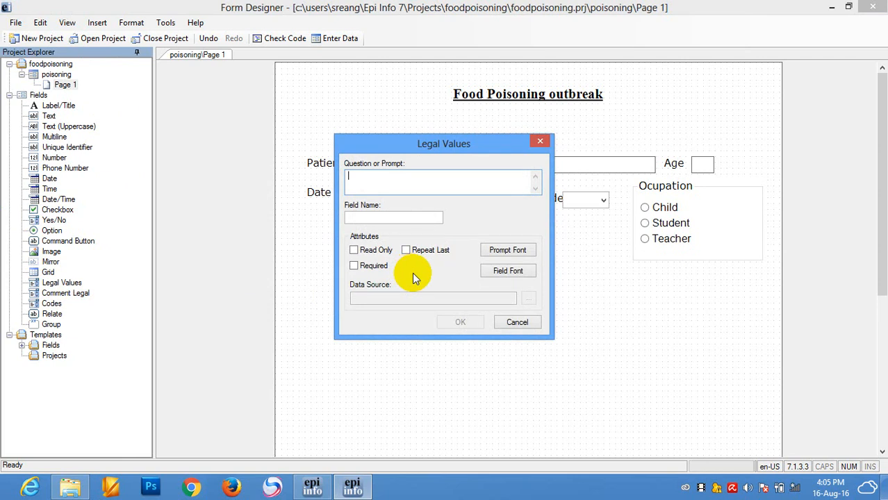
pyautogui.click(540, 142)
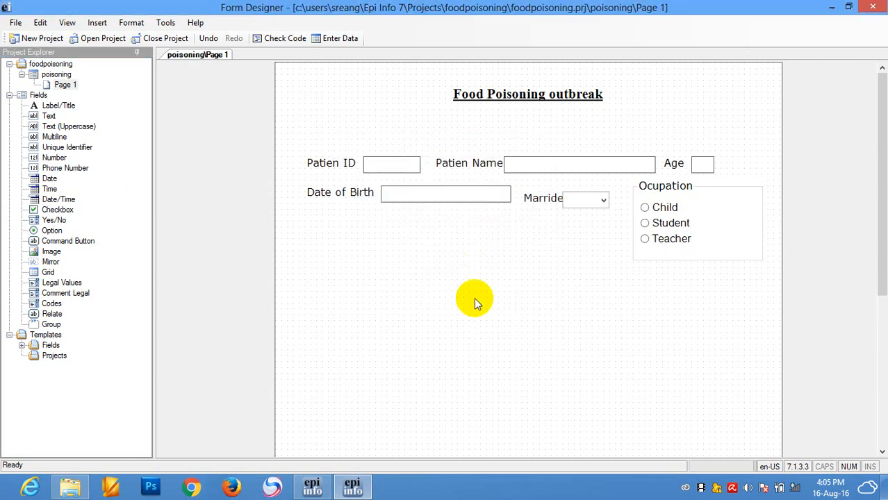
pyautogui.rightClick(400, 278)
pyautogui.moveTo(448, 144)
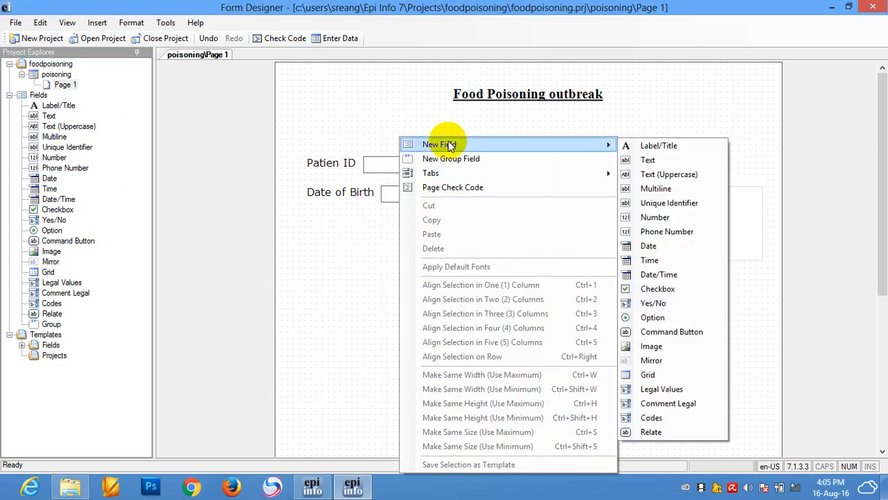
pyautogui.click(659, 391)
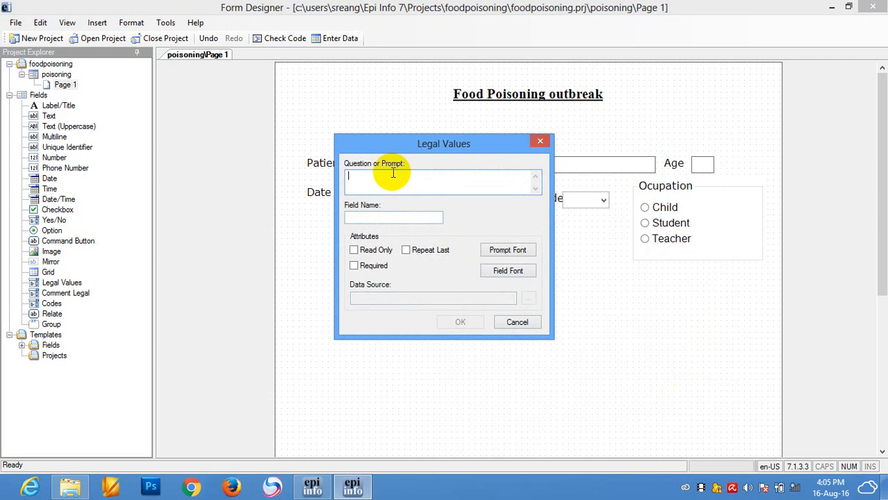
pyautogui.moveTo(385, 148); pyautogui.dragTo(356, 233)
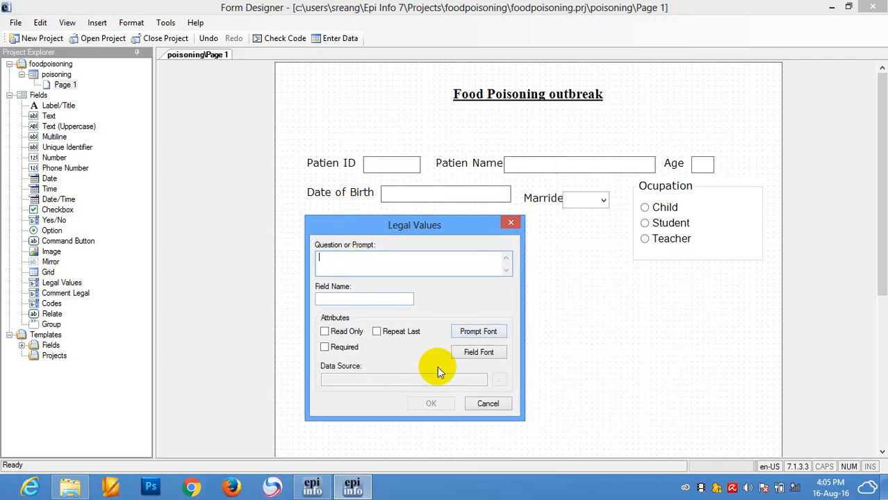
pyautogui.write('Sed')
pyautogui.click(385, 298)
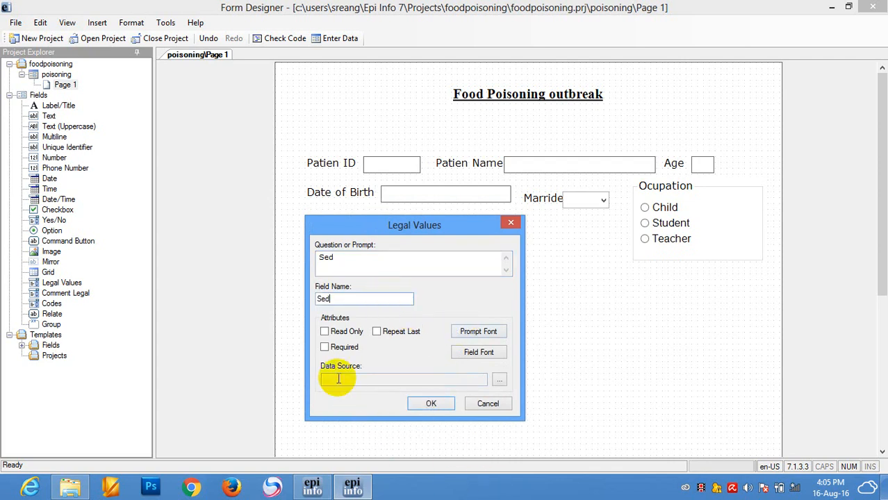
pyautogui.click(325, 347)
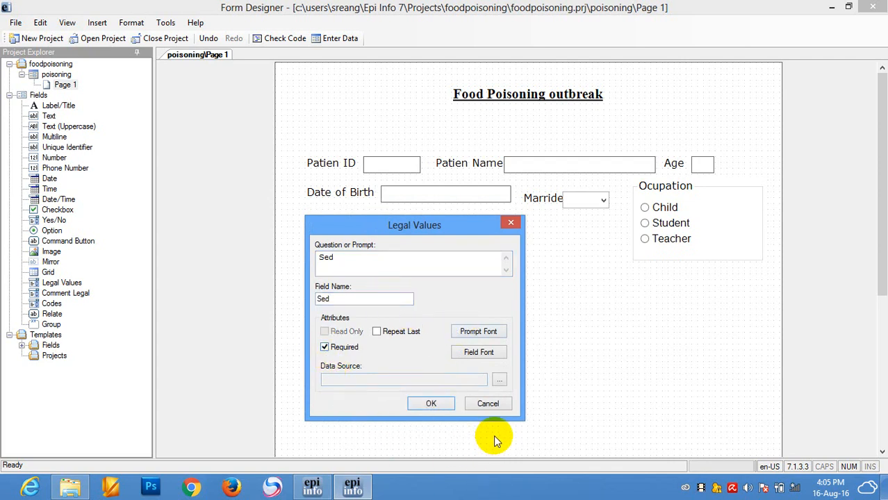
pyautogui.click(499, 379)
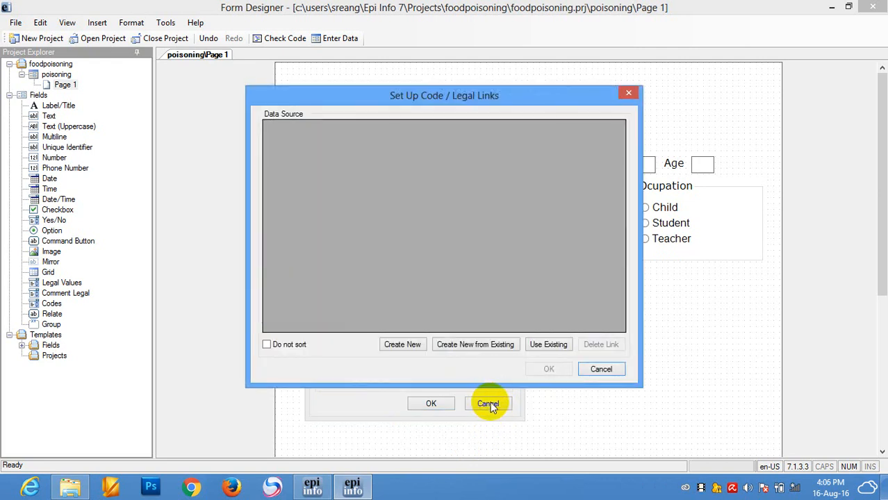
pyautogui.moveTo(322, 99); pyautogui.dragTo(361, 97)
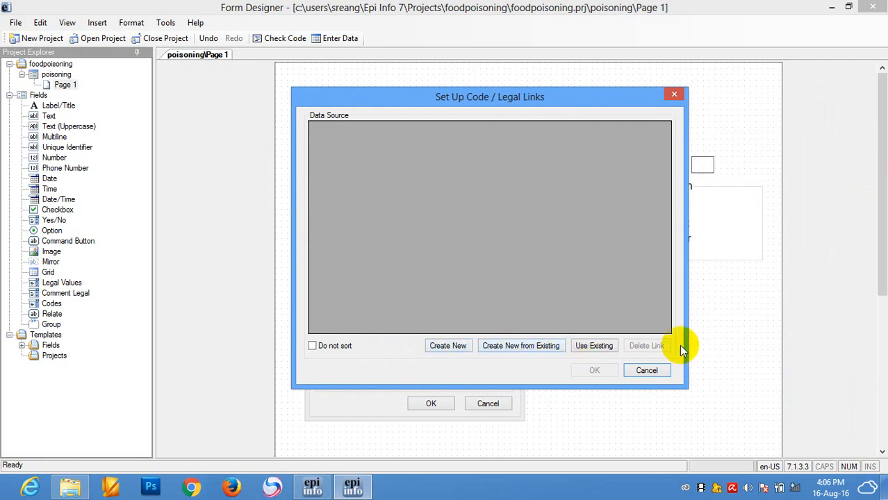
pyautogui.click(449, 349)
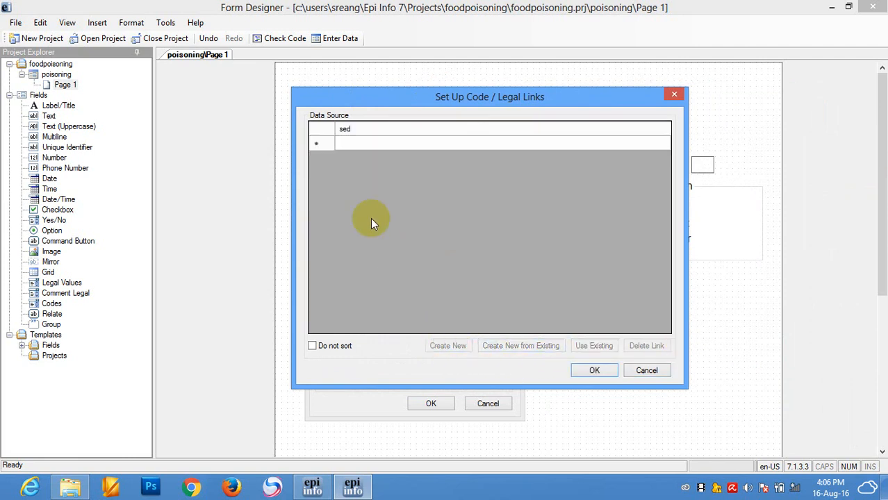
pyautogui.click(343, 144)
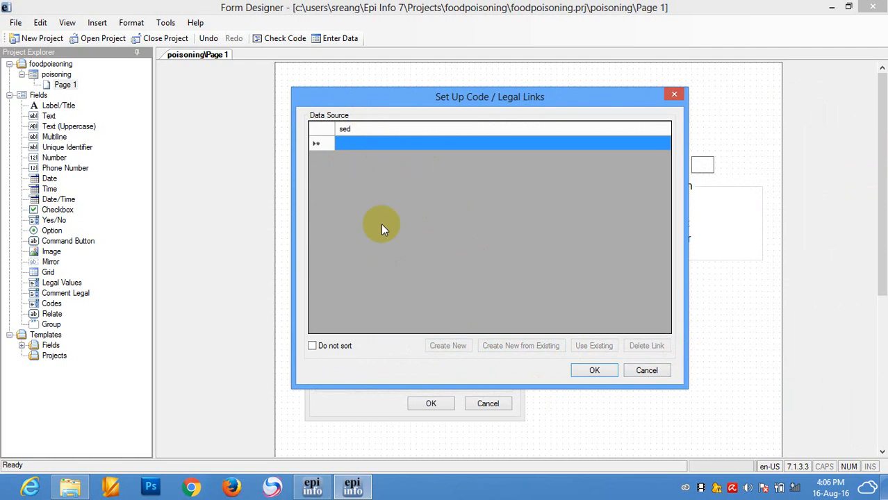
pyautogui.click(358, 142)
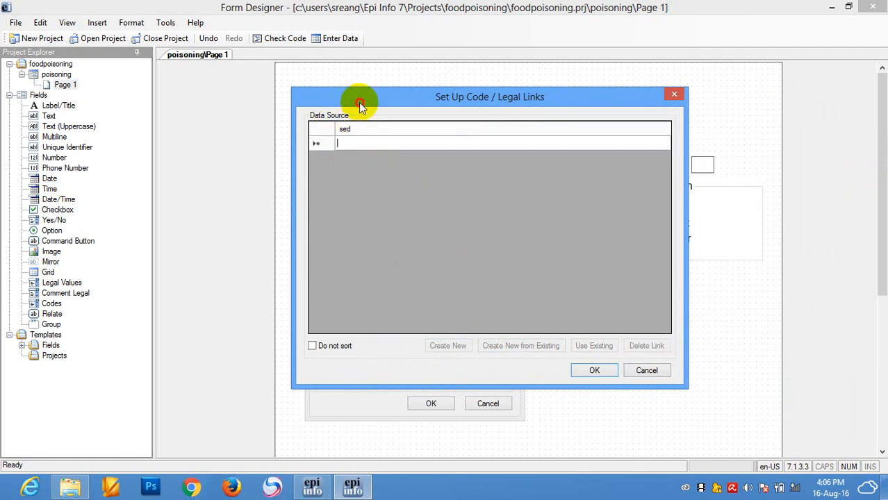
pyautogui.moveTo(359, 102)
pyautogui.mouseDown()
pyautogui.moveTo(657, 314)
pyautogui.moveTo(606, 241)
pyautogui.moveTo(367, 106)
pyautogui.mouseUp()
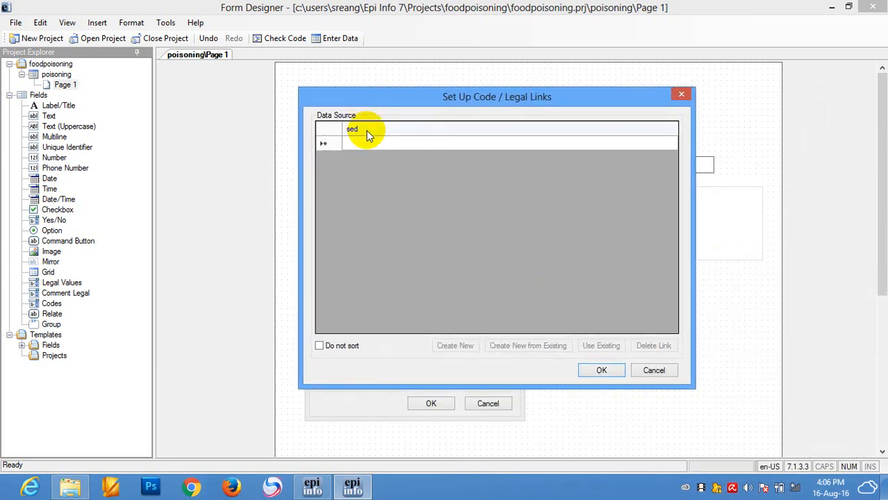
pyautogui.click(369, 136)
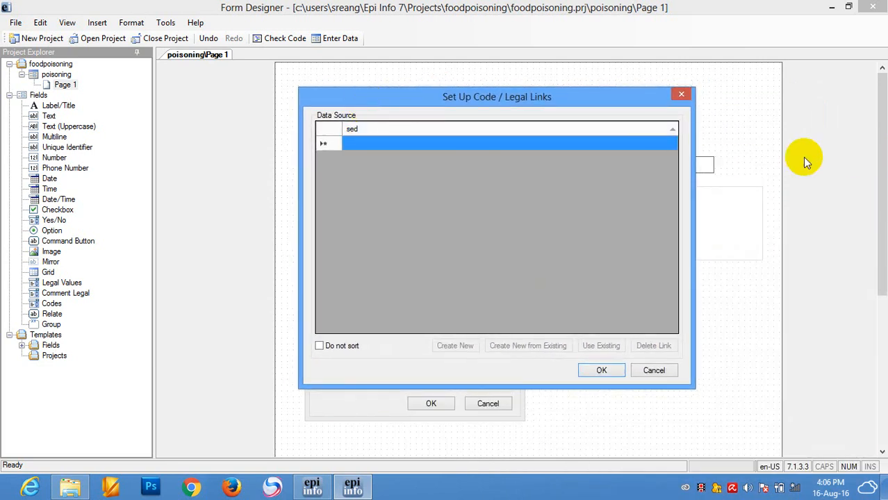
pyautogui.click(657, 372)
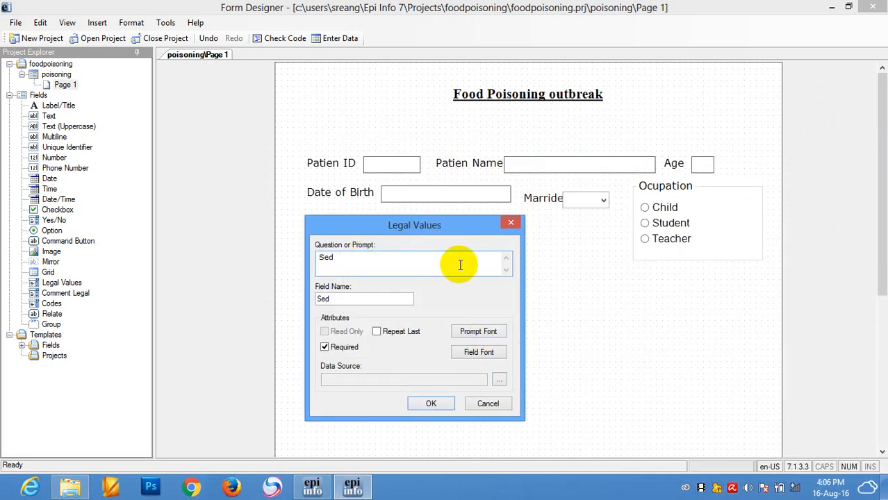
# Replace both the prompt and the field name of the legal-values field with Gender
pyautogui.press('BackSpace')
pyautogui.press('BackSpace')
pyautogui.write('Gender')
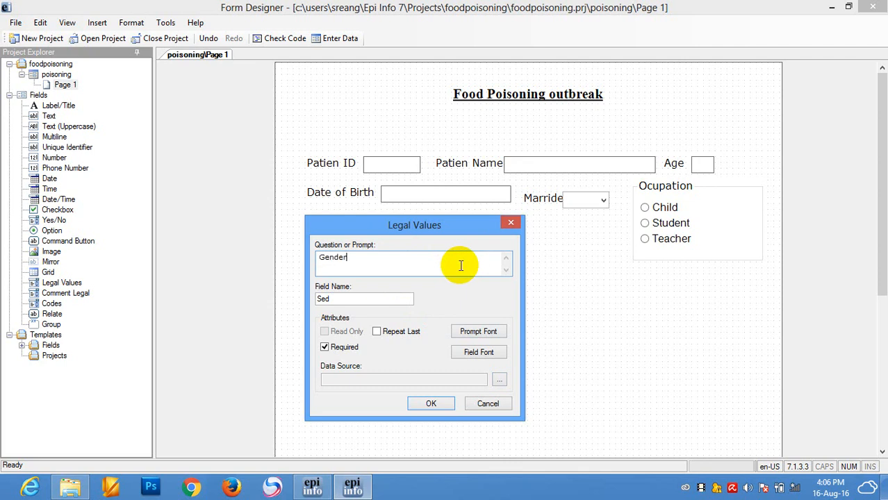
pyautogui.click(367, 299)
pyautogui.press('BackSpace')
pyautogui.press('BackSpace')
pyautogui.press('BackSpace')
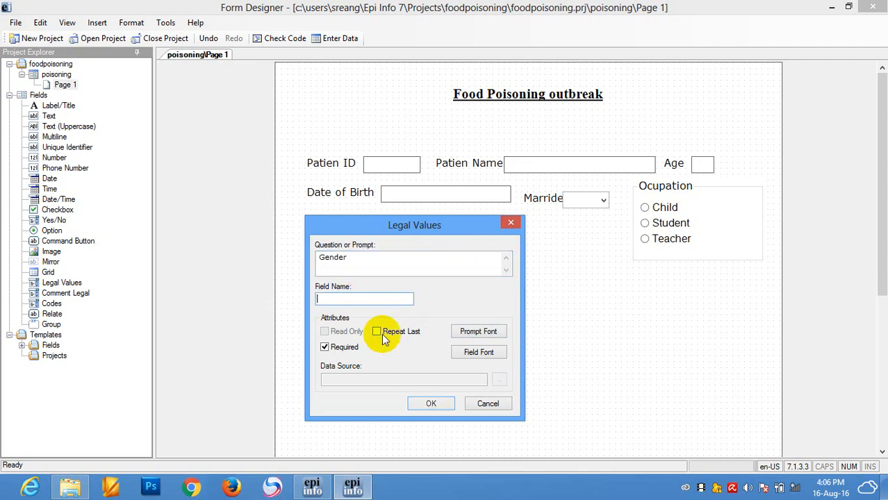
pyautogui.write('Gender')
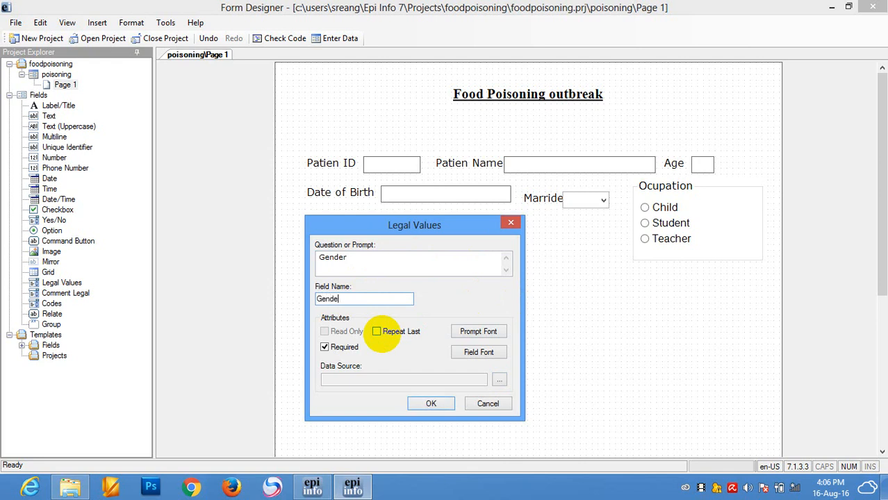
# Create a new data source for the Gender field with the values Male and Female, and add the field to the page
pyautogui.click(499, 382)
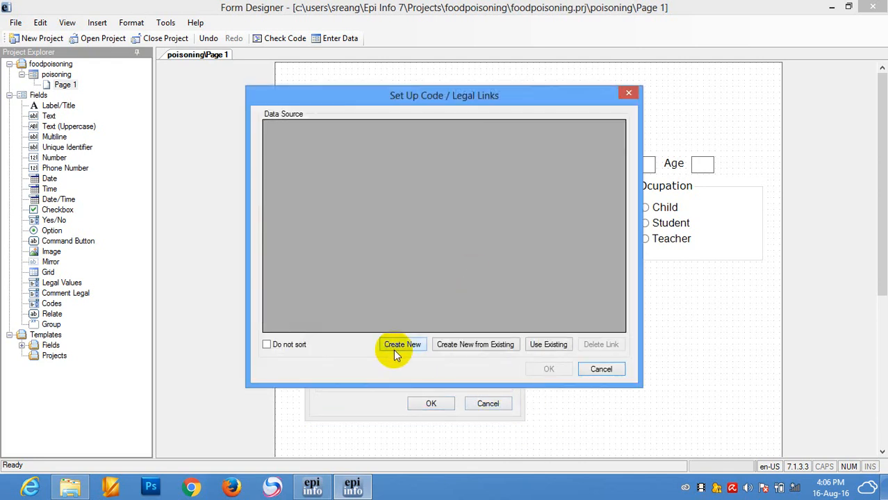
pyautogui.click(396, 351)
pyautogui.click(320, 147)
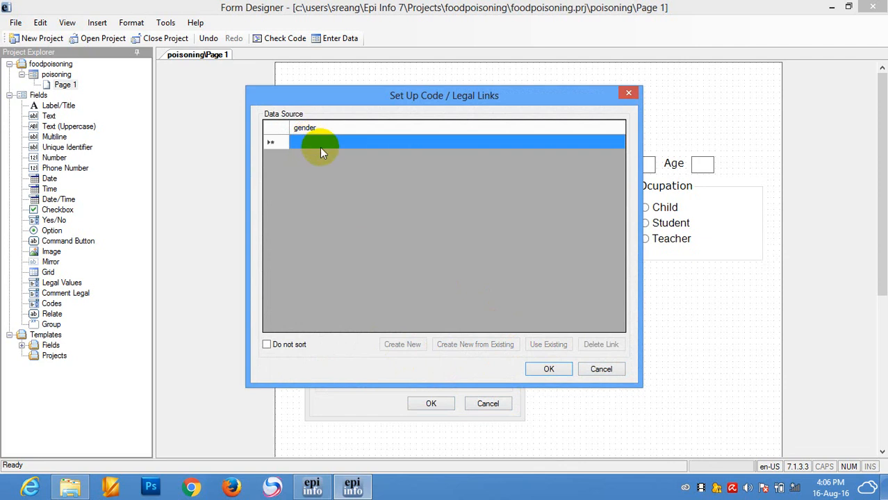
pyautogui.click(307, 141)
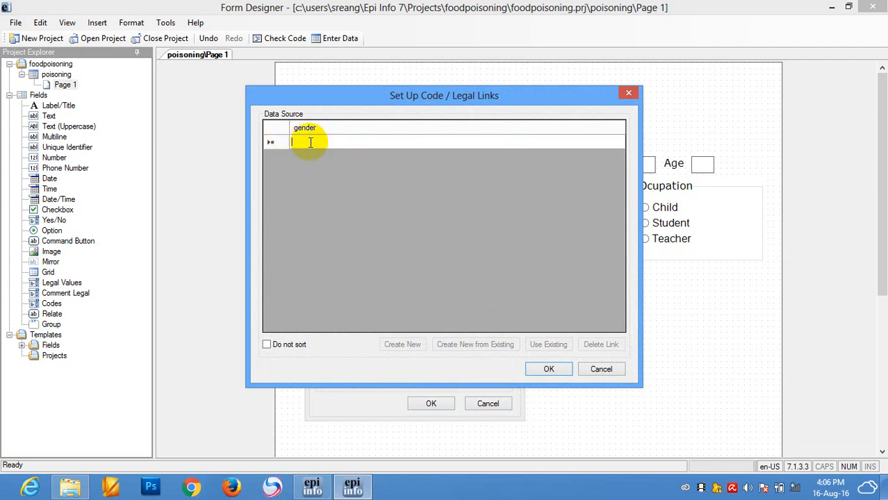
pyautogui.write('Male')
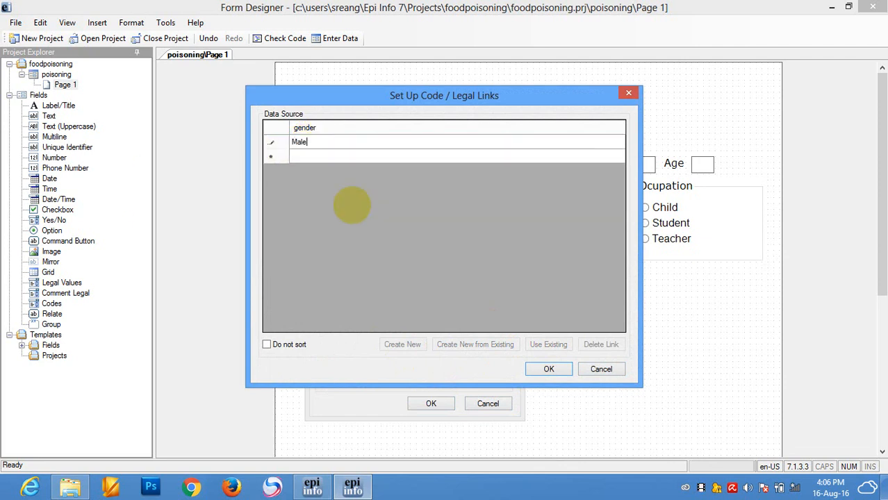
pyautogui.click(330, 155)
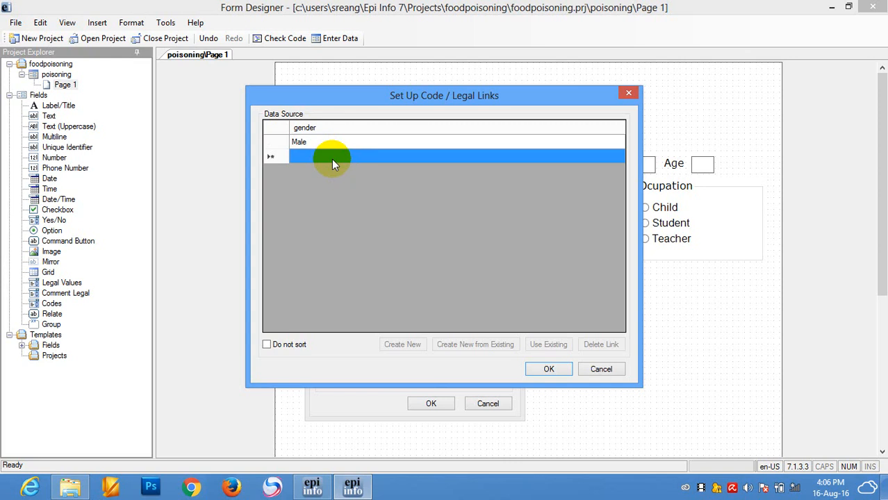
pyautogui.click(332, 159)
pyautogui.write('Female')
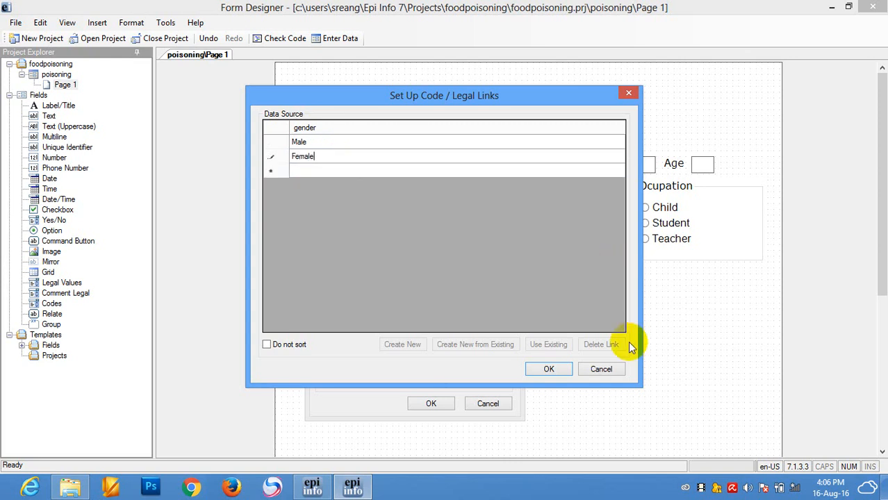
pyautogui.click(559, 370)
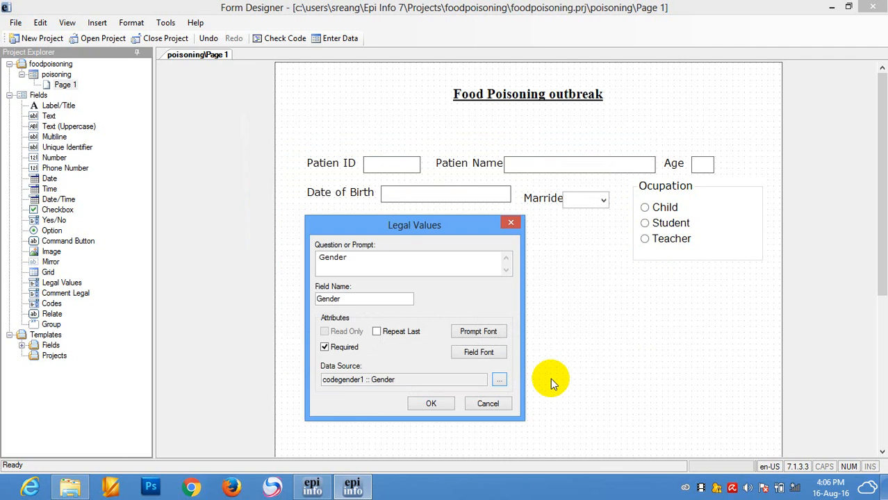
pyautogui.click(425, 406)
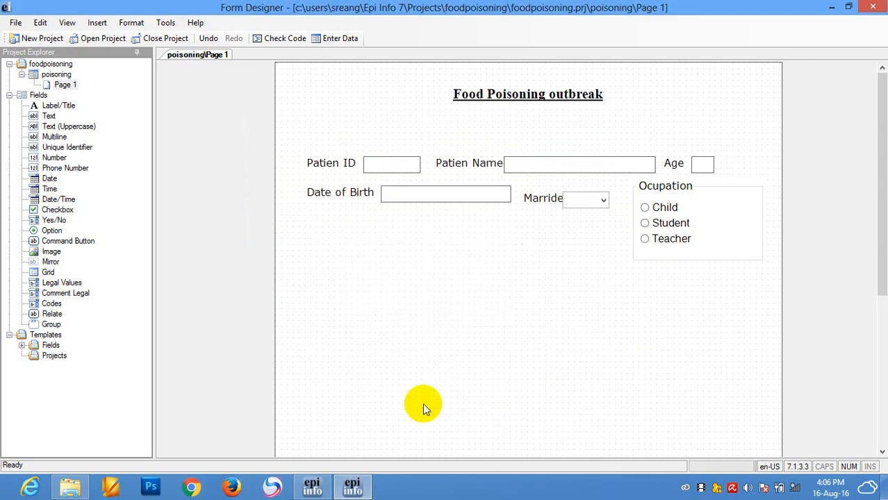
# Narrow the Gender drop-down and place it directly beside its prompt
pyautogui.click(410, 297)
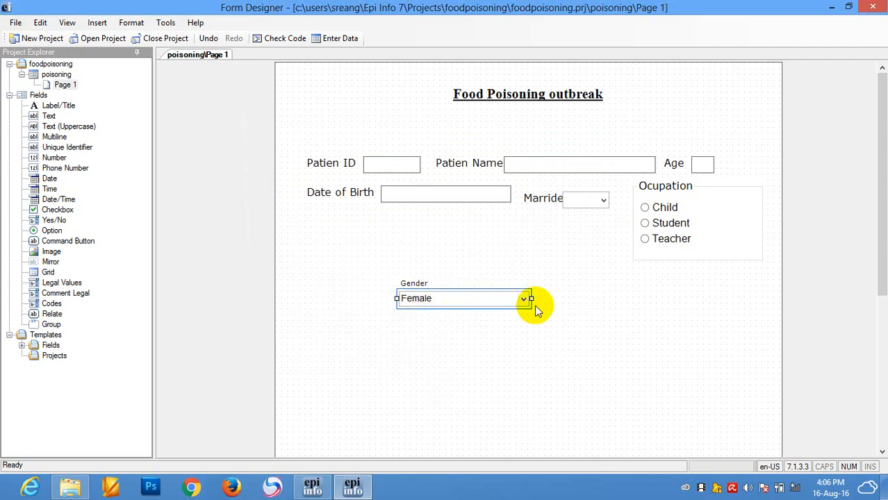
pyautogui.moveTo(527, 298); pyautogui.dragTo(418, 285)
pyautogui.click(416, 284)
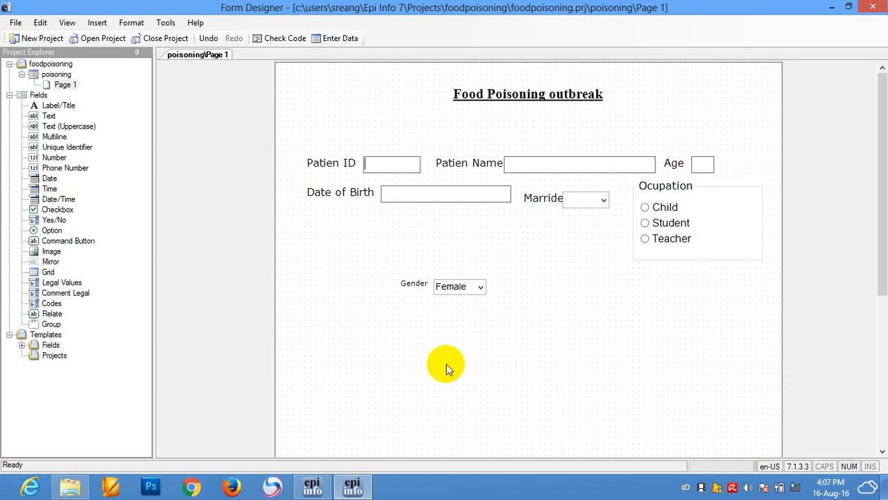
# Set the Gender field's prompt font and field font sizes to 12
pyautogui.rightClick(413, 289)
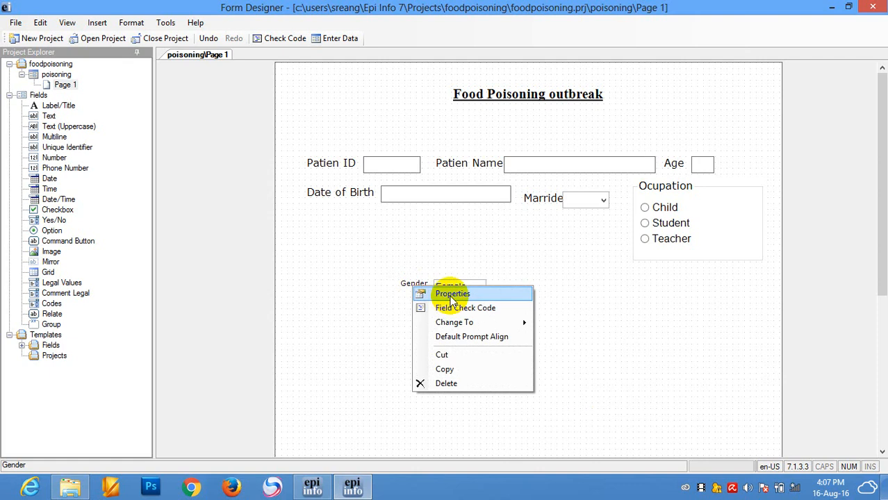
pyautogui.click(450, 295)
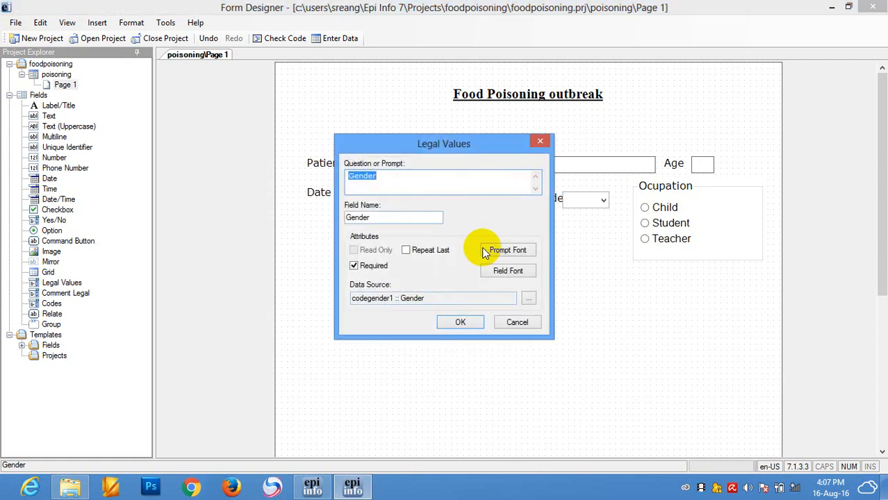
pyautogui.click(507, 251)
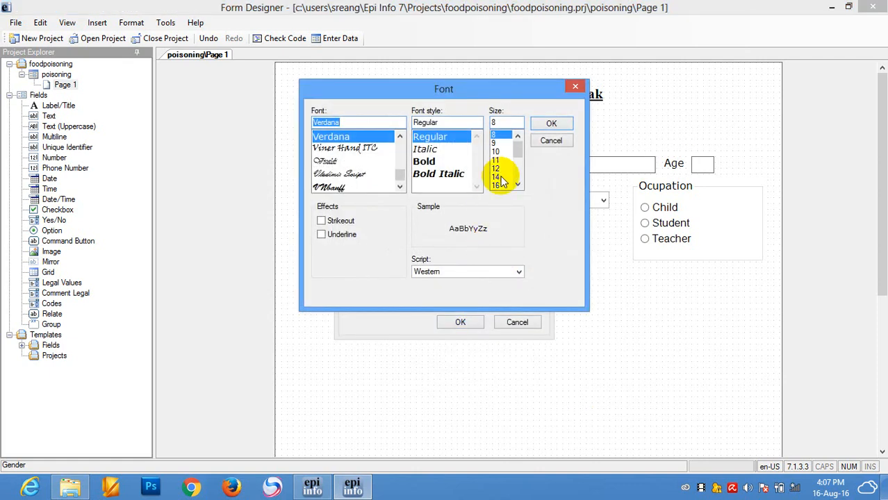
pyautogui.click(495, 169)
pyautogui.click(540, 125)
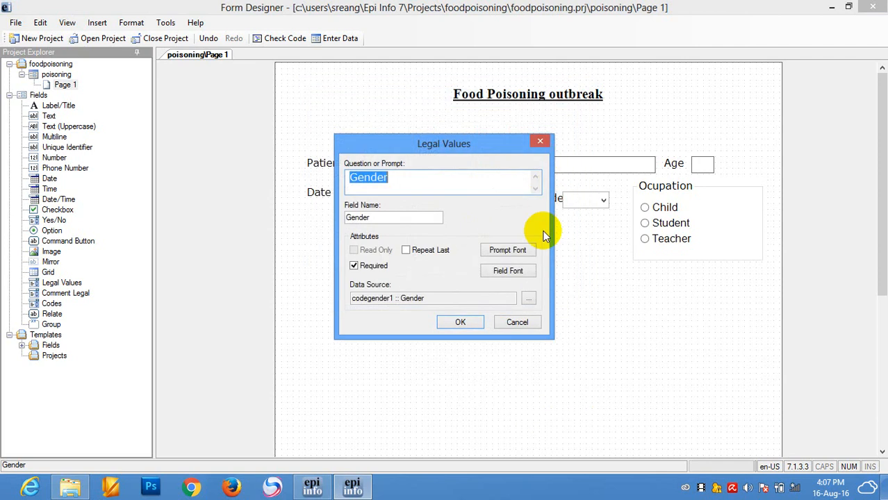
pyautogui.click(511, 274)
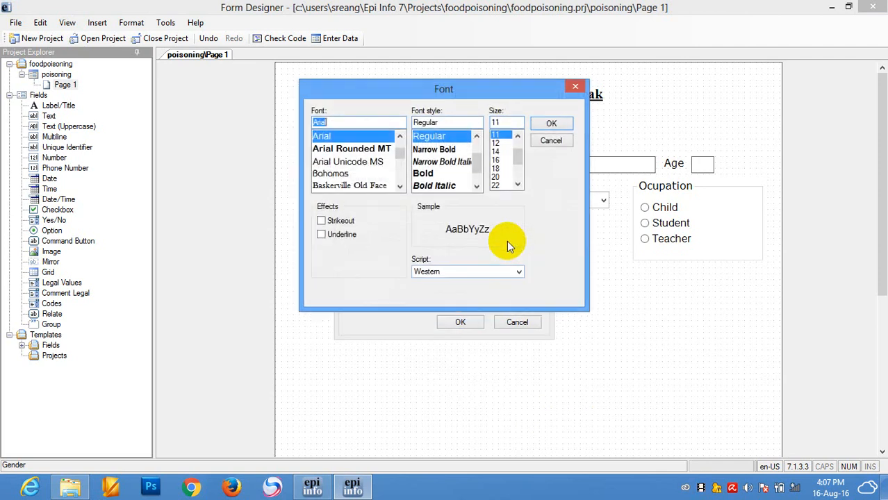
pyautogui.click(496, 143)
pyautogui.click(549, 125)
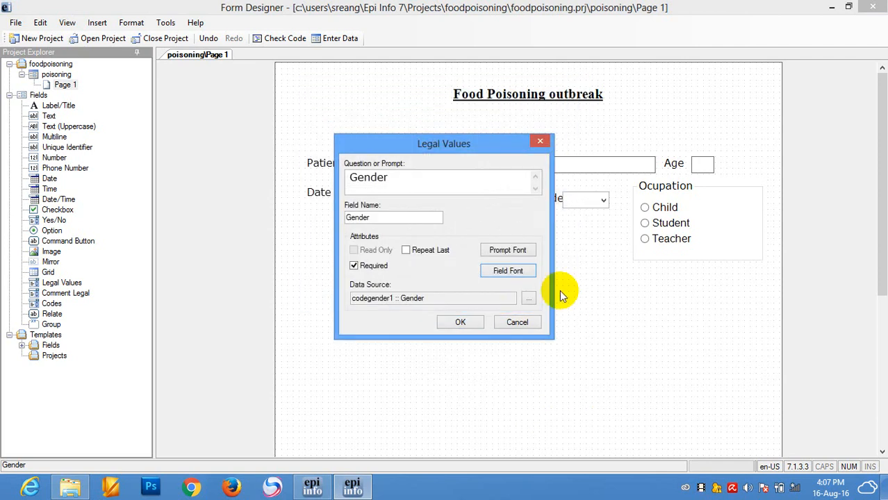
pyautogui.click(465, 323)
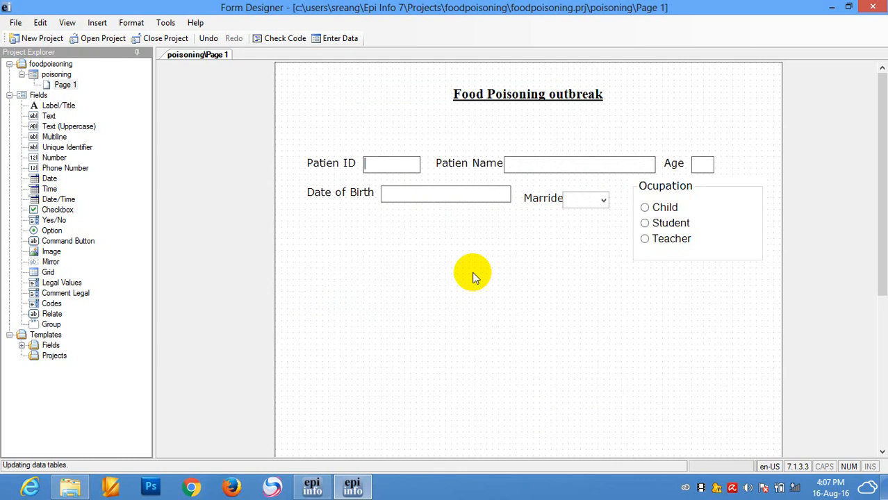
# Realign the Gender drop-down with its enlarged prompt and move the field directly below Date of Birth
pyautogui.click(429, 304)
pyautogui.moveTo(430, 306); pyautogui.dragTo(475, 294)
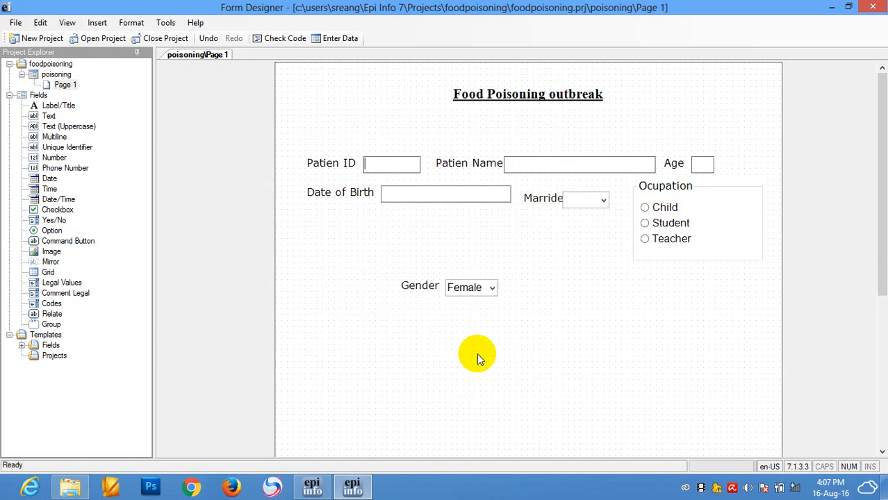
pyautogui.moveTo(422, 288); pyautogui.dragTo(341, 237)
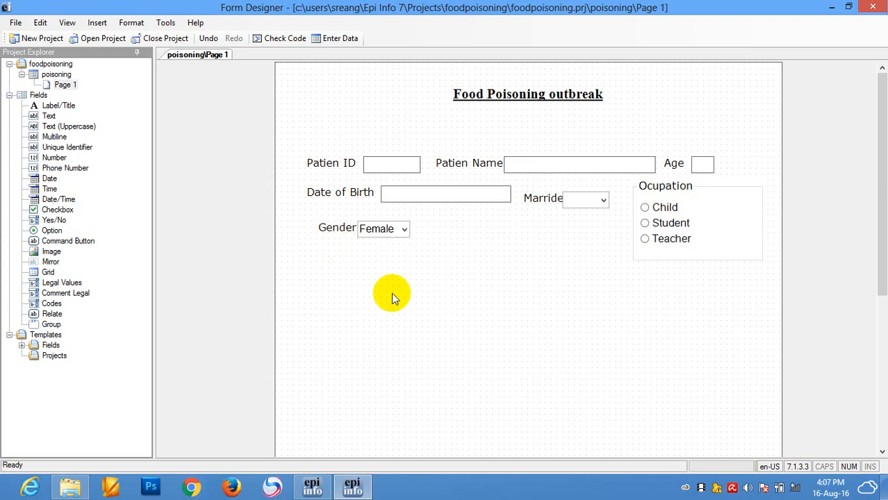